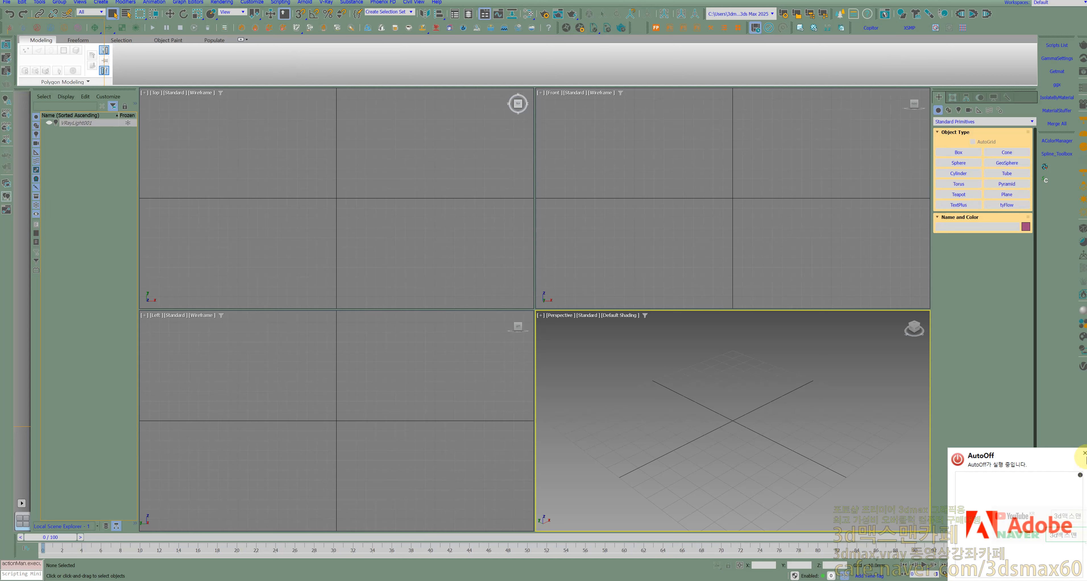
Step: Create a geosphere about 69 mm in radius in the perspective view and display edged faces
click(1084, 452)
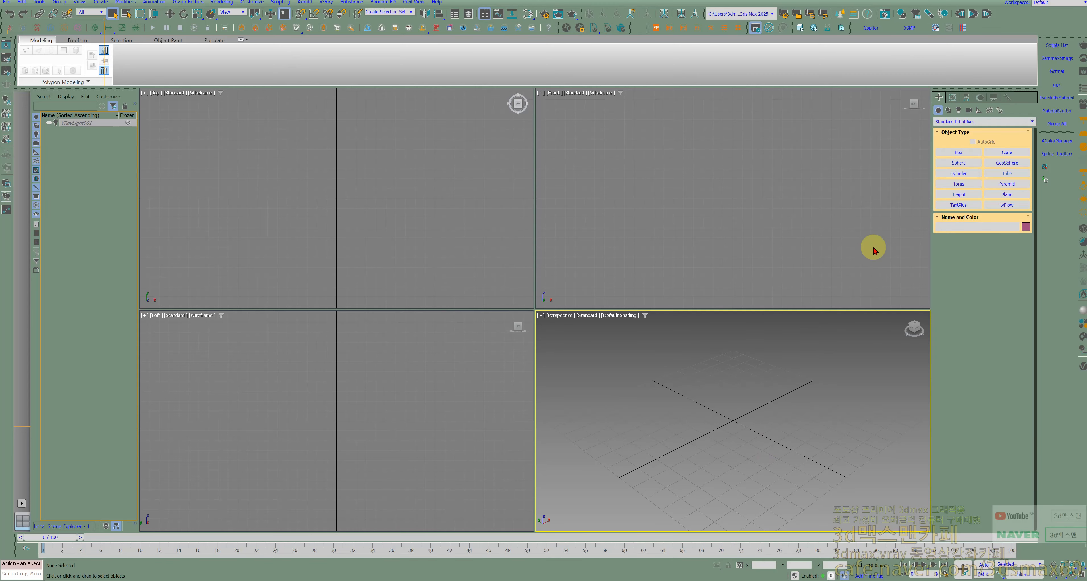
click(1006, 163)
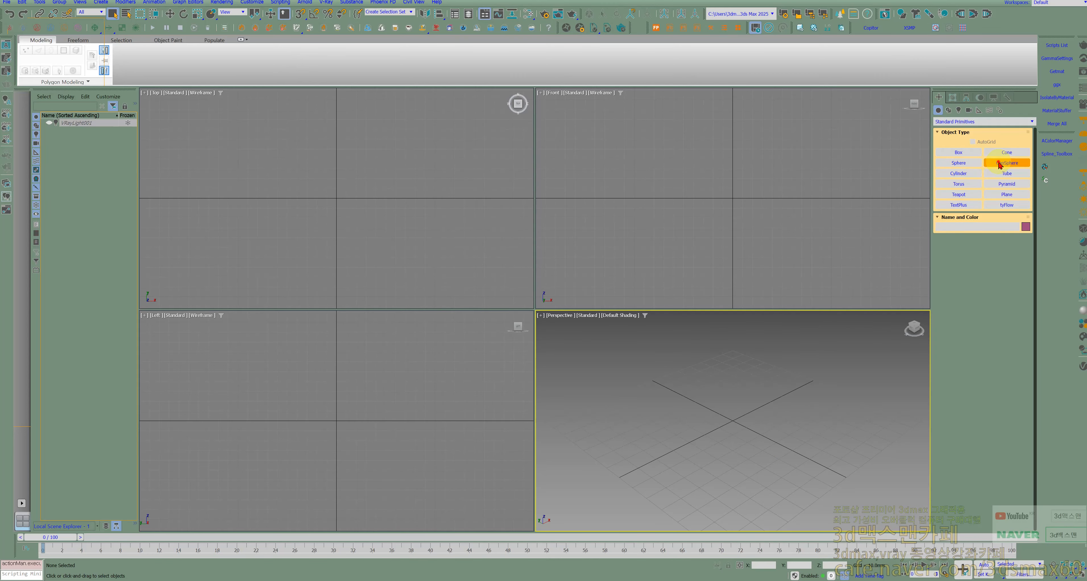
drag(638, 412, 677, 484)
scroll(678, 484, down, 4)
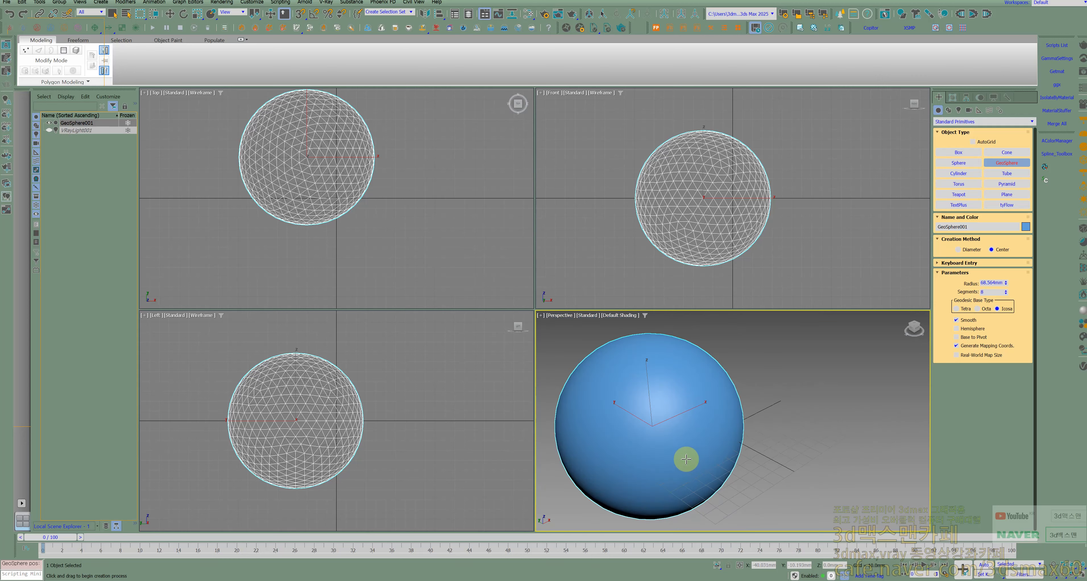
key(F4)
scroll(686, 456, up, 1)
middle_drag(674, 444, 629, 441)
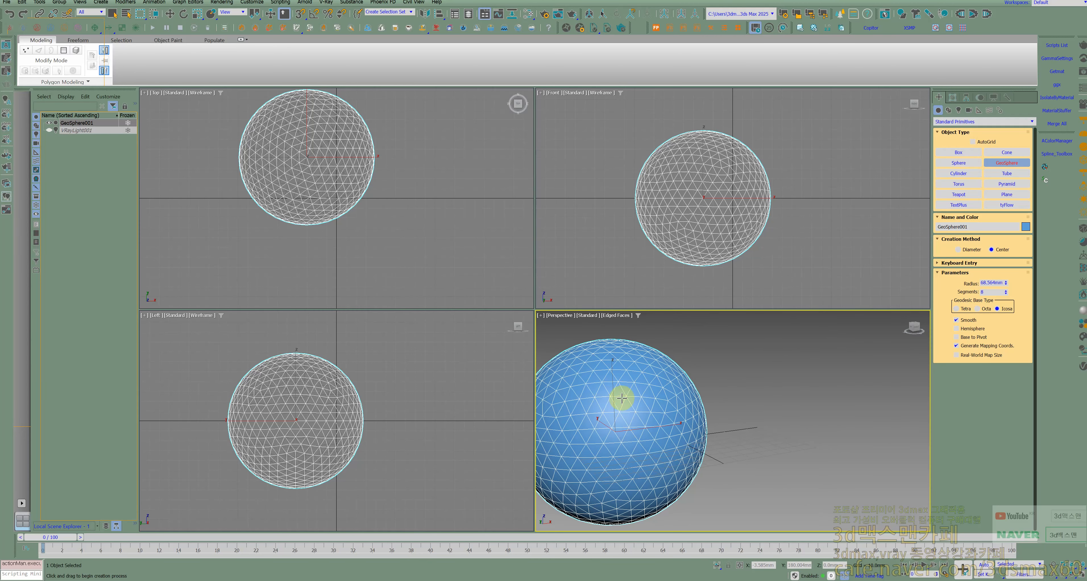
Step: Create a cylinder about 46 mm in radius and 136 mm high beside the geosphere
click(966, 167)
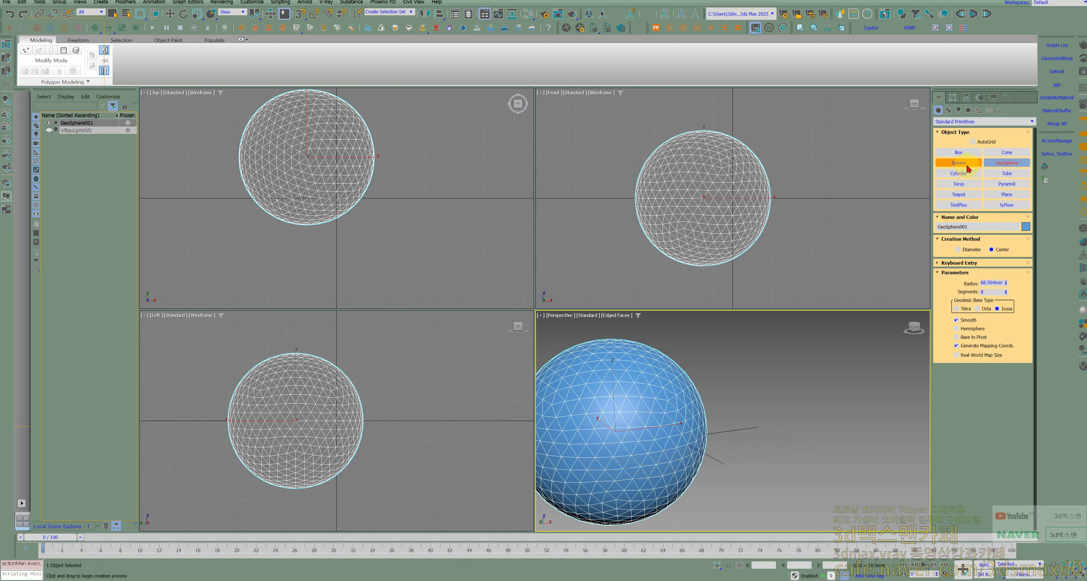
click(965, 173)
drag(827, 445, 831, 470)
click(837, 226)
scroll(791, 405, down, 3)
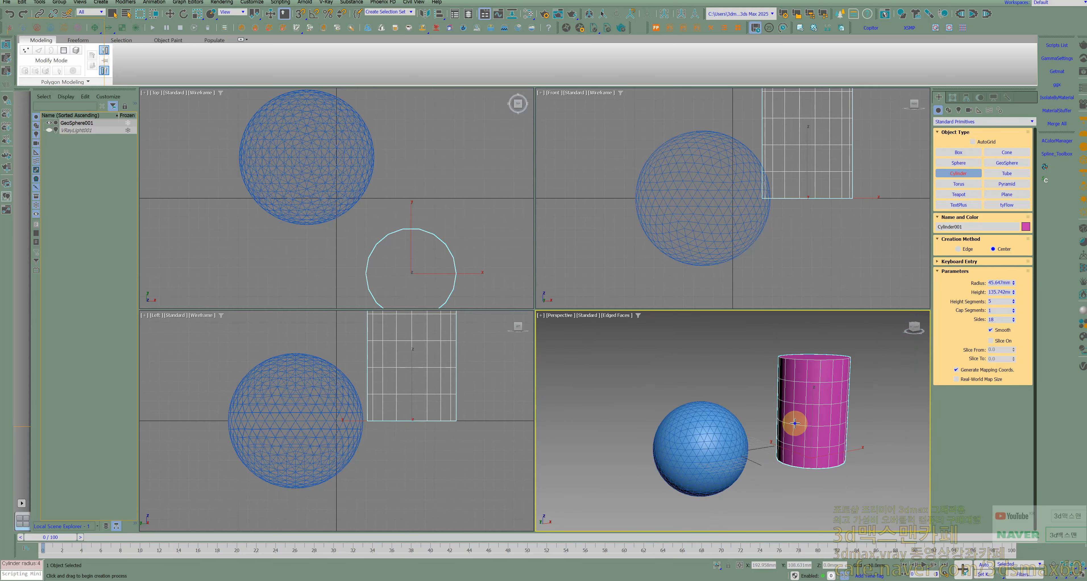
Step: Convert the geosphere and the cylinder to Editable Poly
right_click(710, 451)
click(709, 389)
click(713, 467)
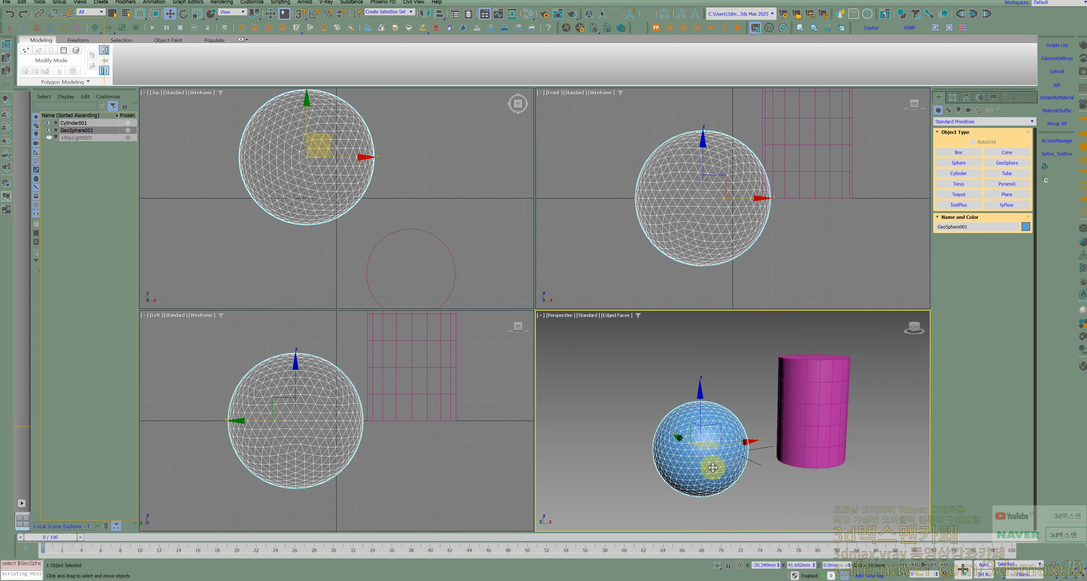
click(829, 428)
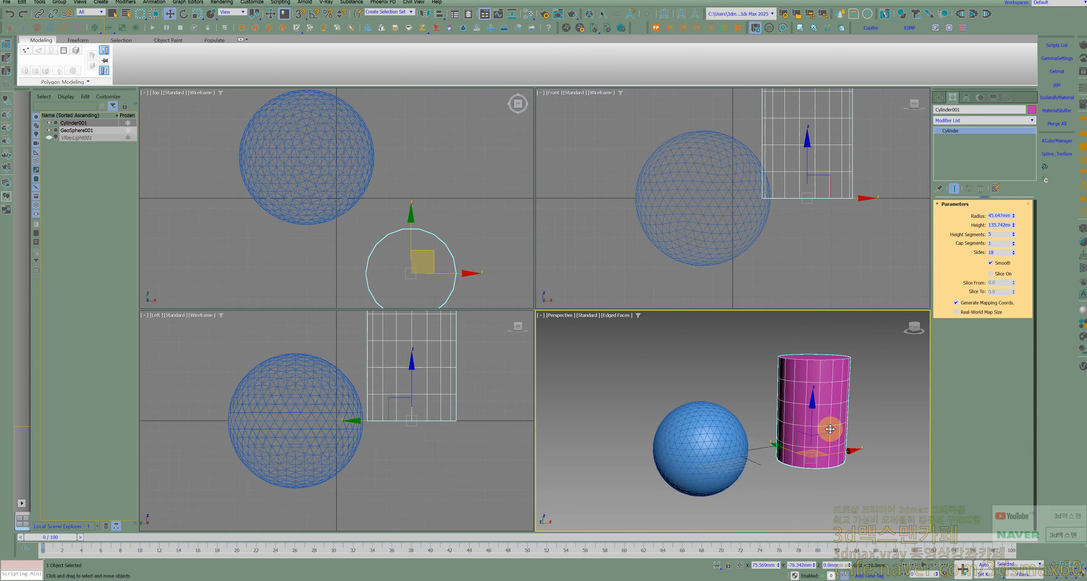
scroll(716, 456, up, 3)
click(704, 449)
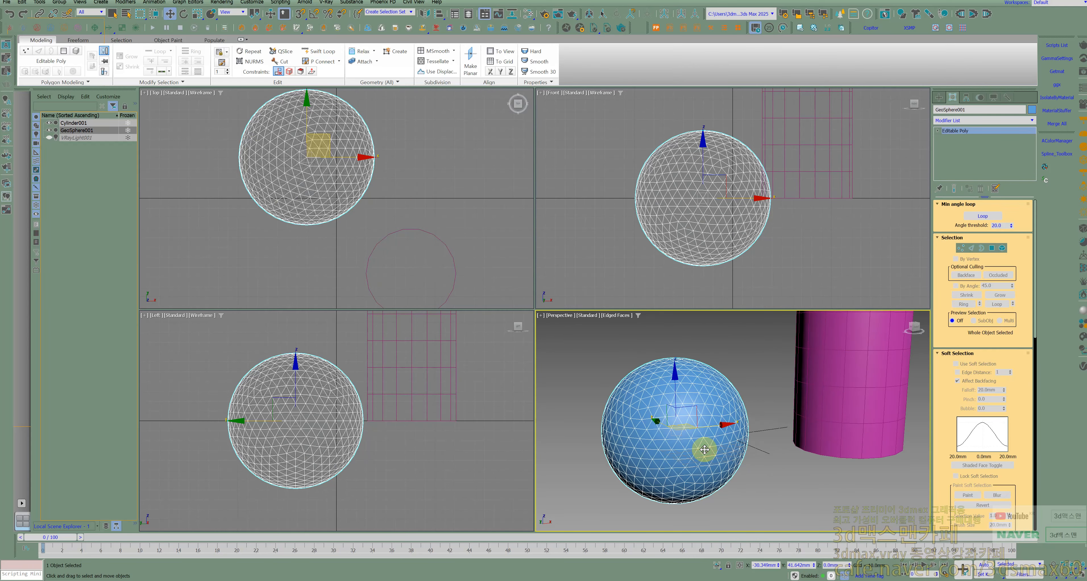
click(821, 383)
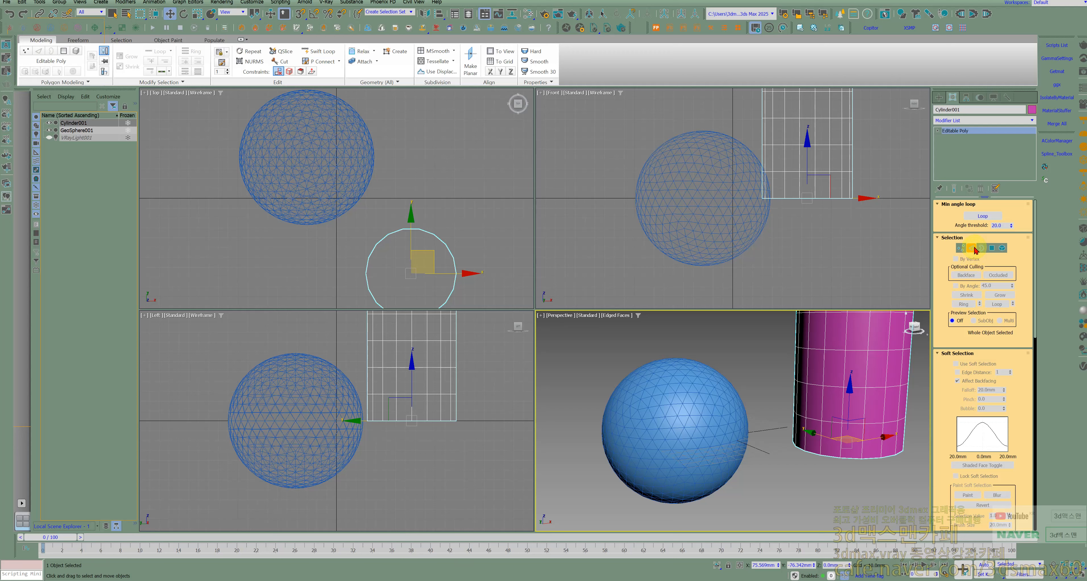
Step: Select a horizontal edge loop around the side of the cylinder at Edge level
click(971, 248)
double_click(859, 355)
scroll(844, 386, up, 3)
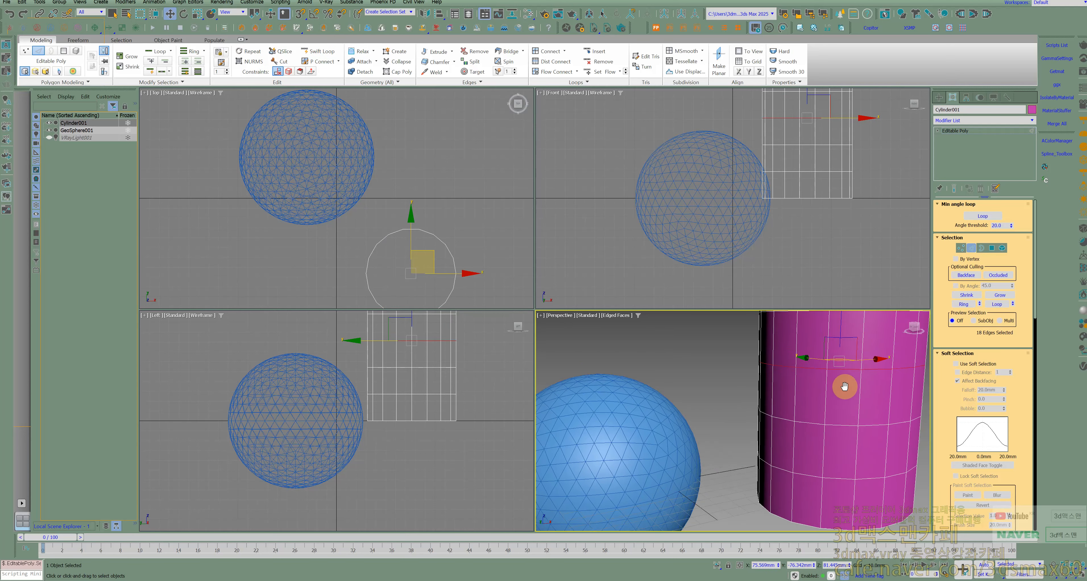
middle_drag(844, 386, 834, 401)
scroll(813, 387, down, 2)
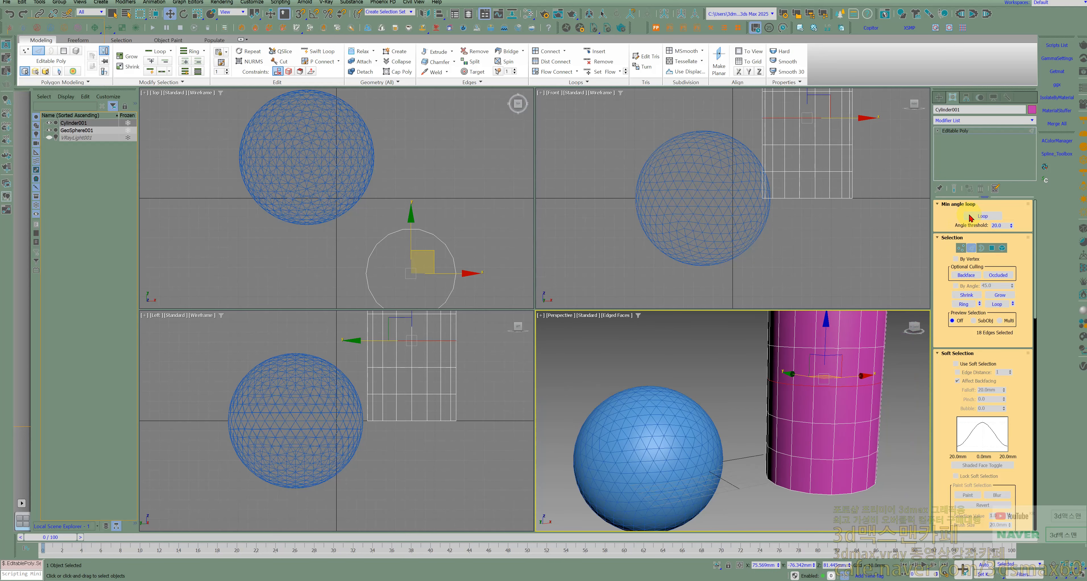
Step: Change the cylinder's object color to grey and leave Edge level
click(1032, 110)
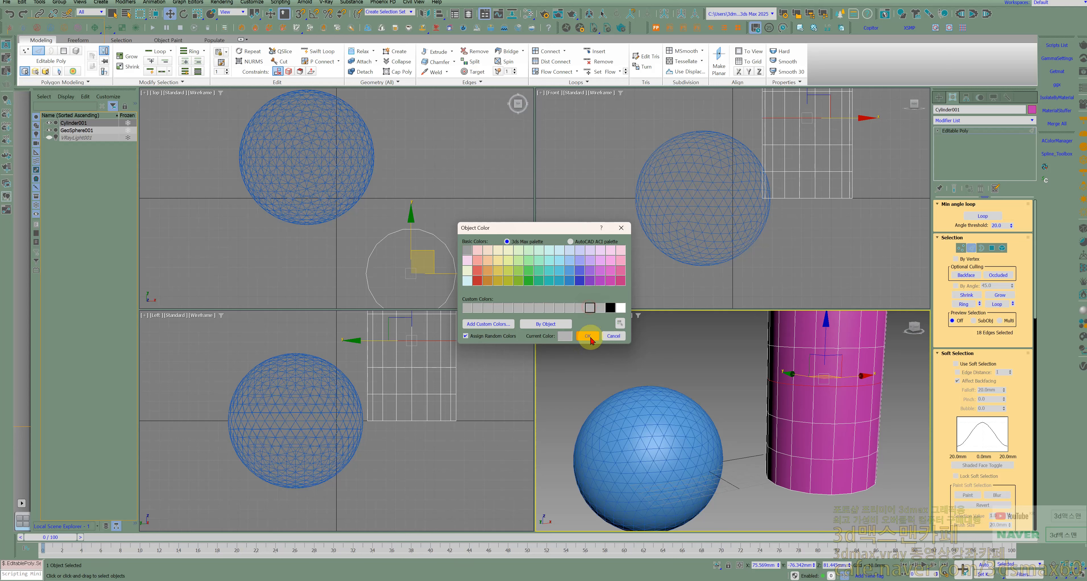
click(588, 335)
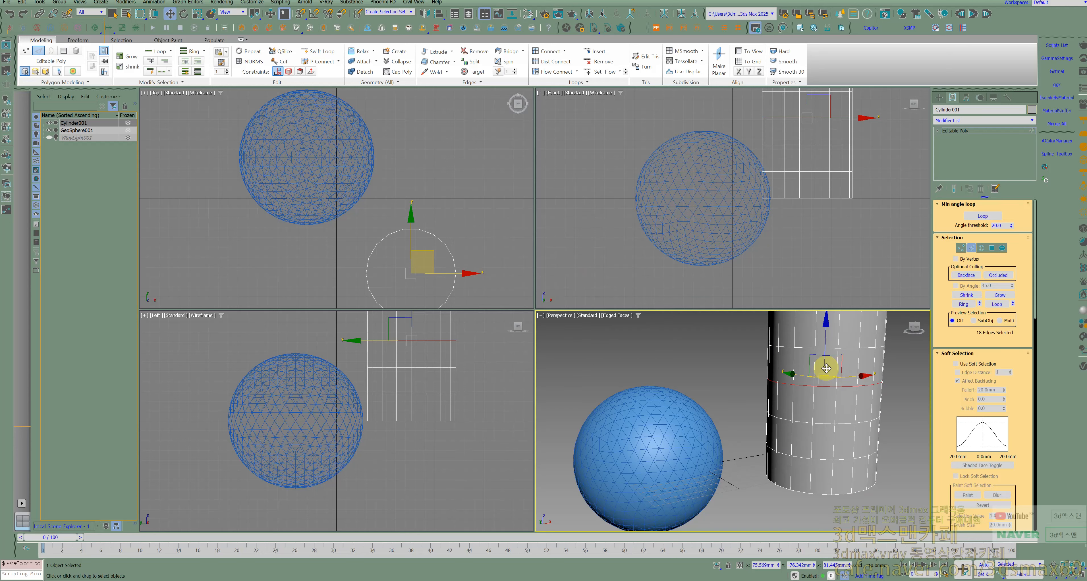
click(974, 249)
middle_drag(766, 395, 816, 429)
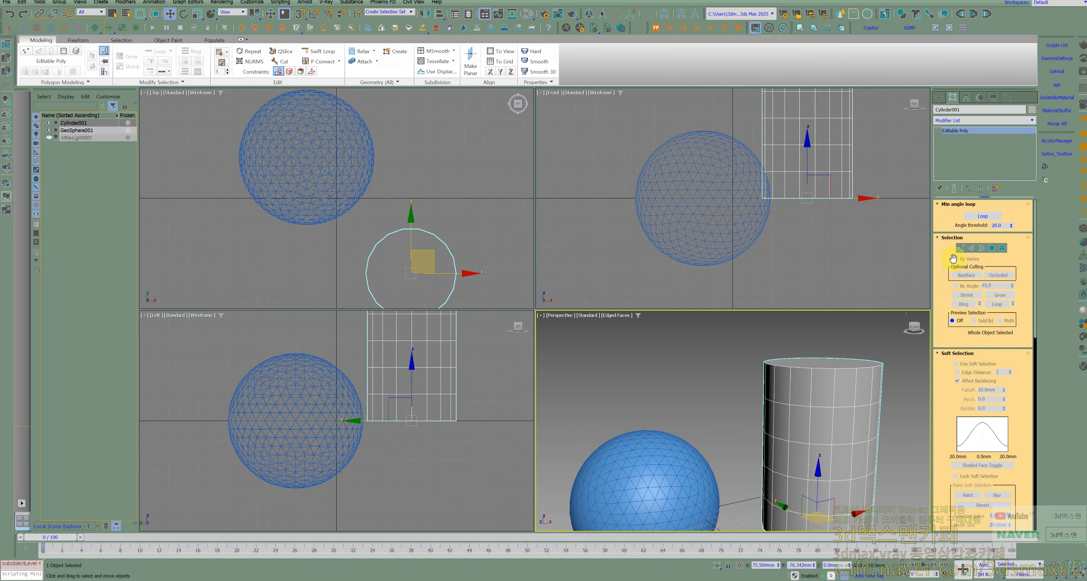
Step: Pick an edge on the cylinder's top rim at Edge level and return to object level
click(967, 250)
click(825, 364)
middle_drag(748, 410, 786, 377)
click(972, 253)
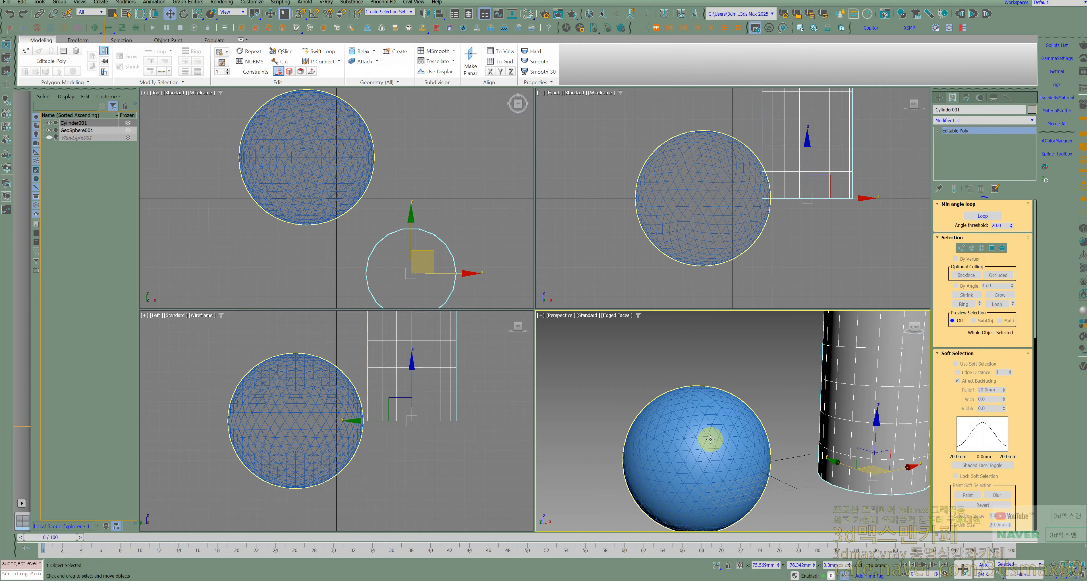
Step: Select a single edge on the front of the geosphere at Edge level
click(704, 439)
key(z)
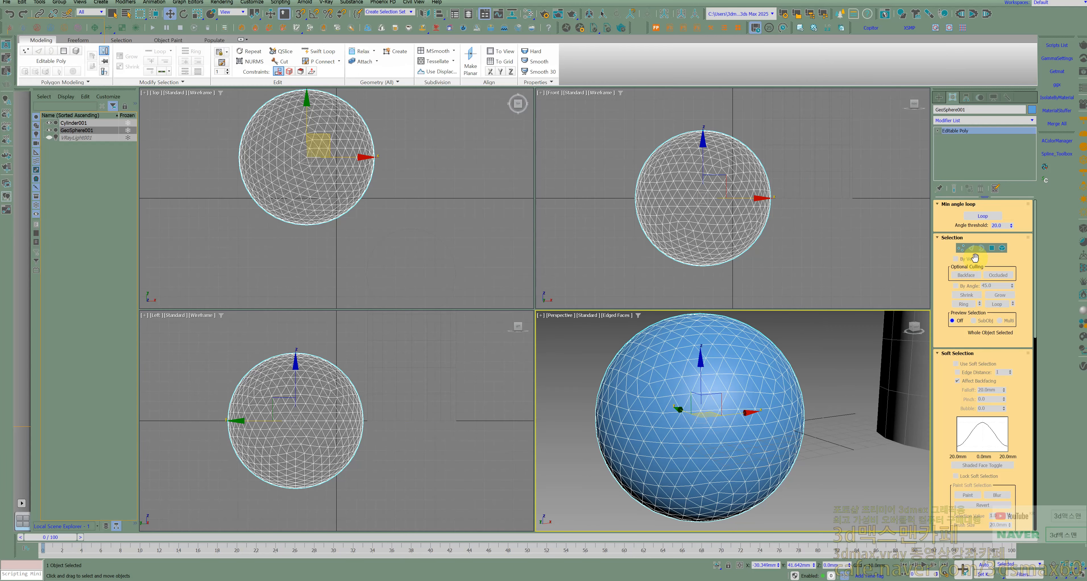
click(972, 251)
click(717, 404)
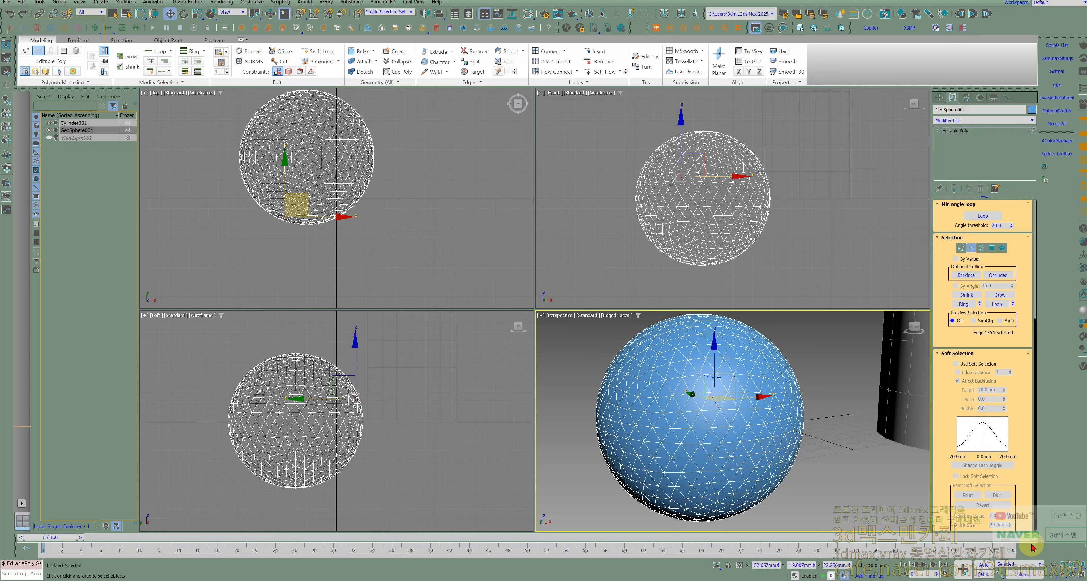
middle_drag(720, 452, 692, 460)
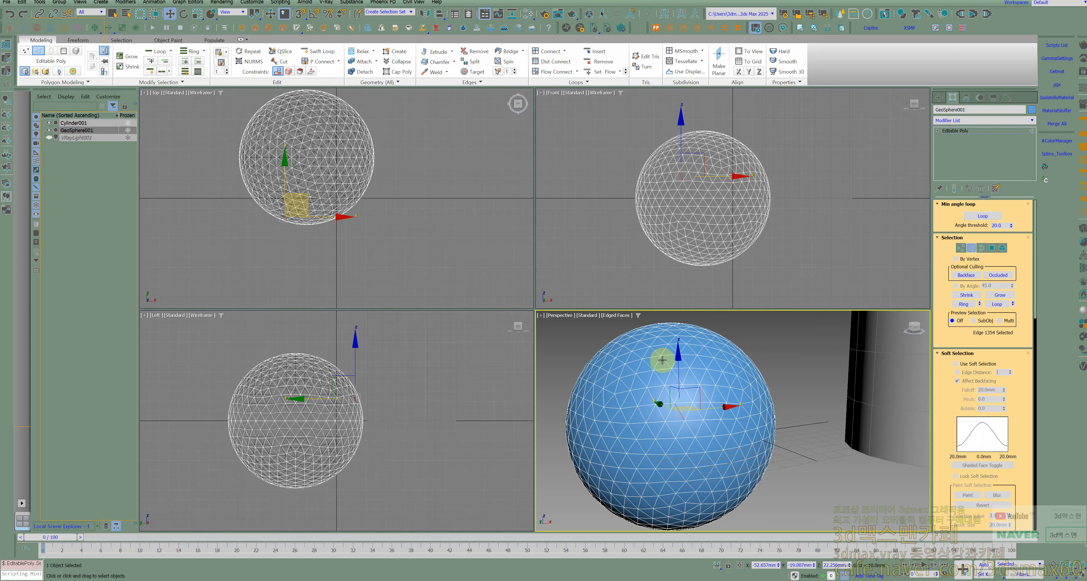
Step: Maximize the perspective view and use Min Angle Loop on edges picked on the geosphere, with an angle threshold of 20
click(1083, 576)
scroll(691, 432, down, 3)
middle_drag(747, 369, 633, 355)
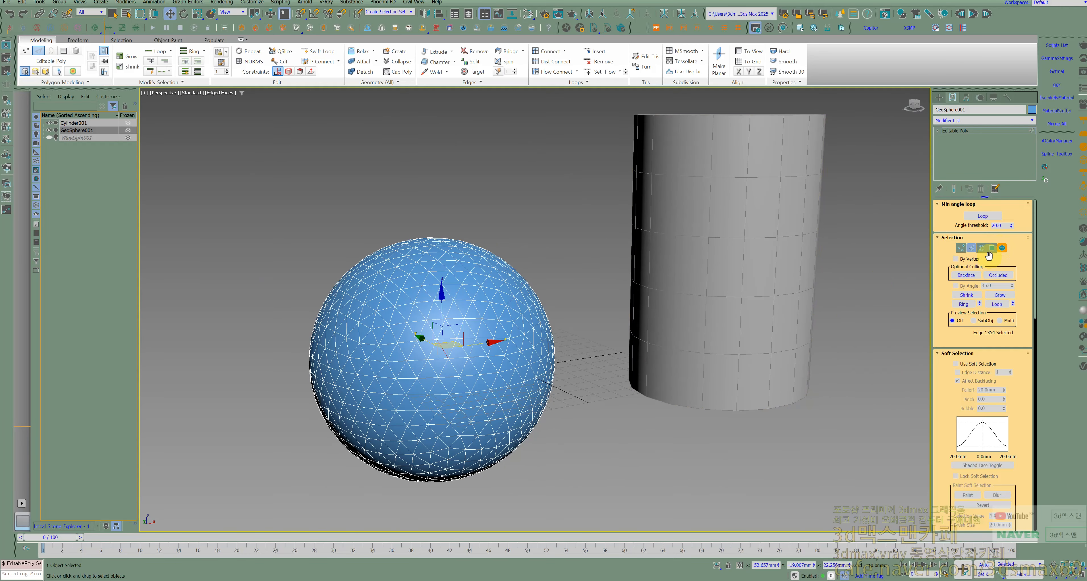
click(994, 218)
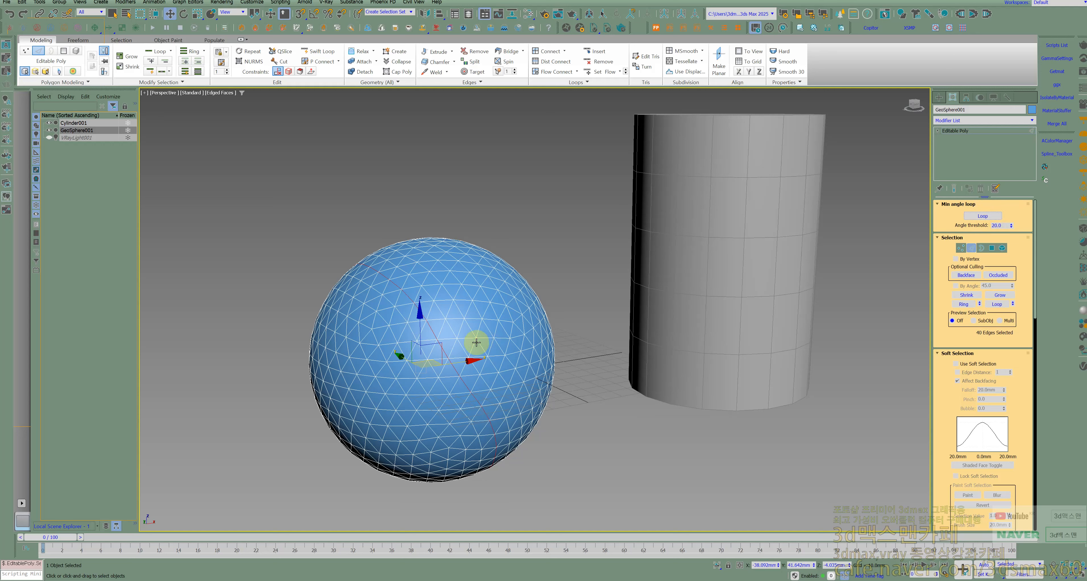
click(989, 218)
scroll(415, 333, up, 3)
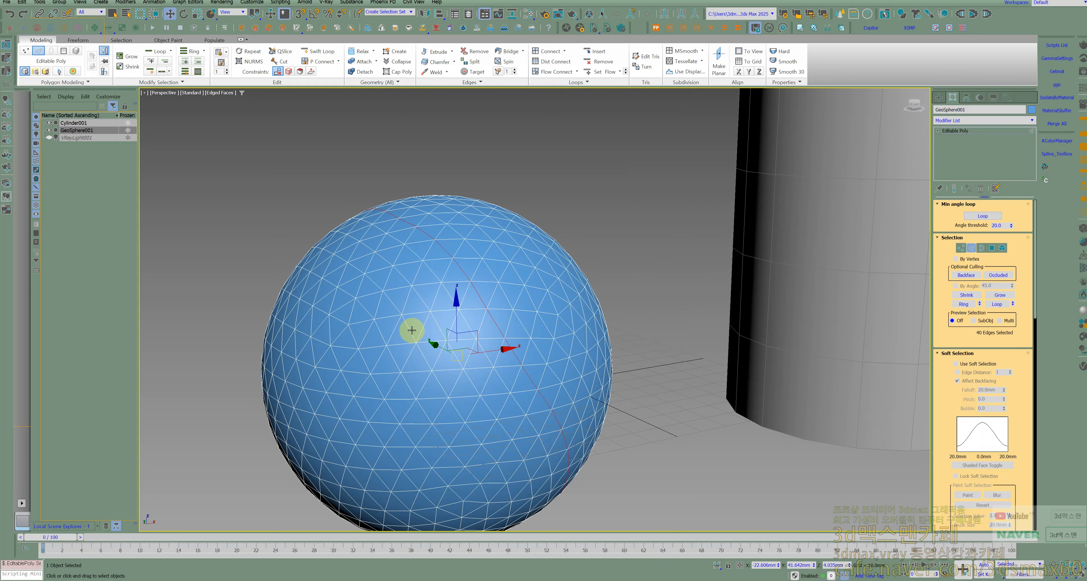
click(411, 330)
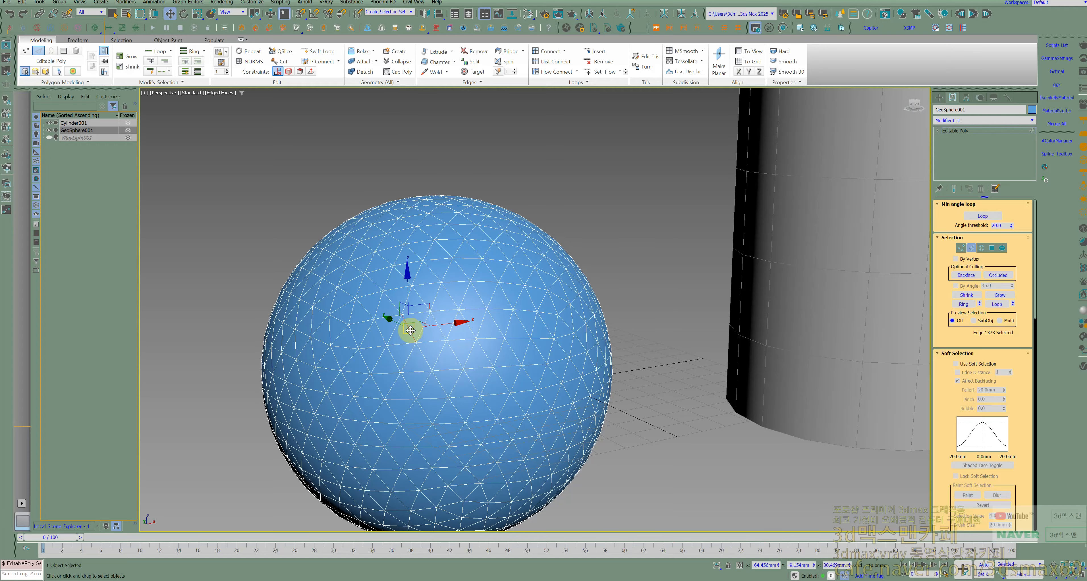
Step: Switch the selection to the cylinder and set the Min Angle Loop threshold to 54.4
key(shift+z)
key(shift+z)
key(shift+z)
click(971, 247)
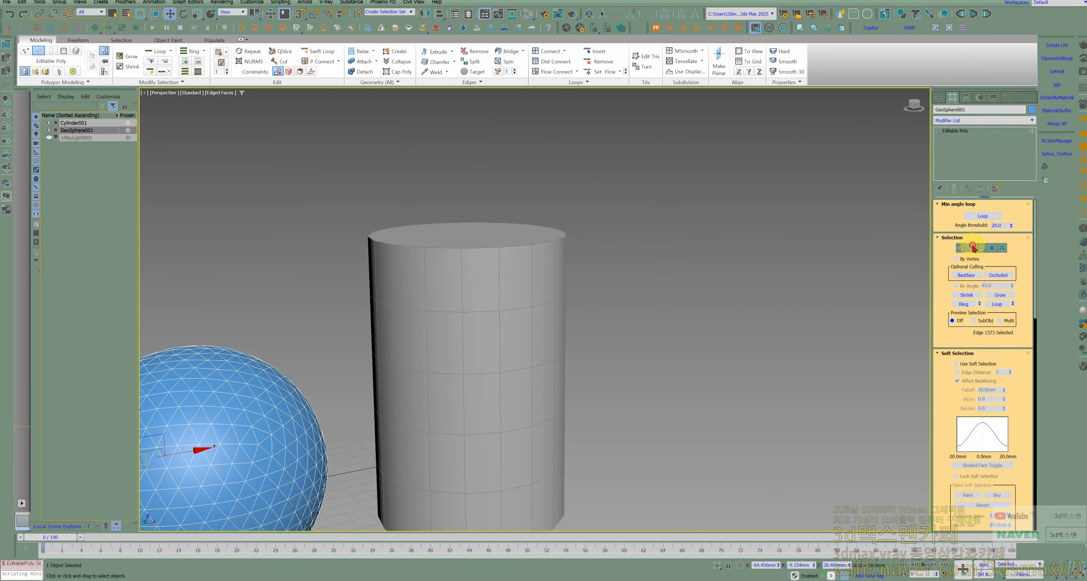
key(shift+z)
click(608, 312)
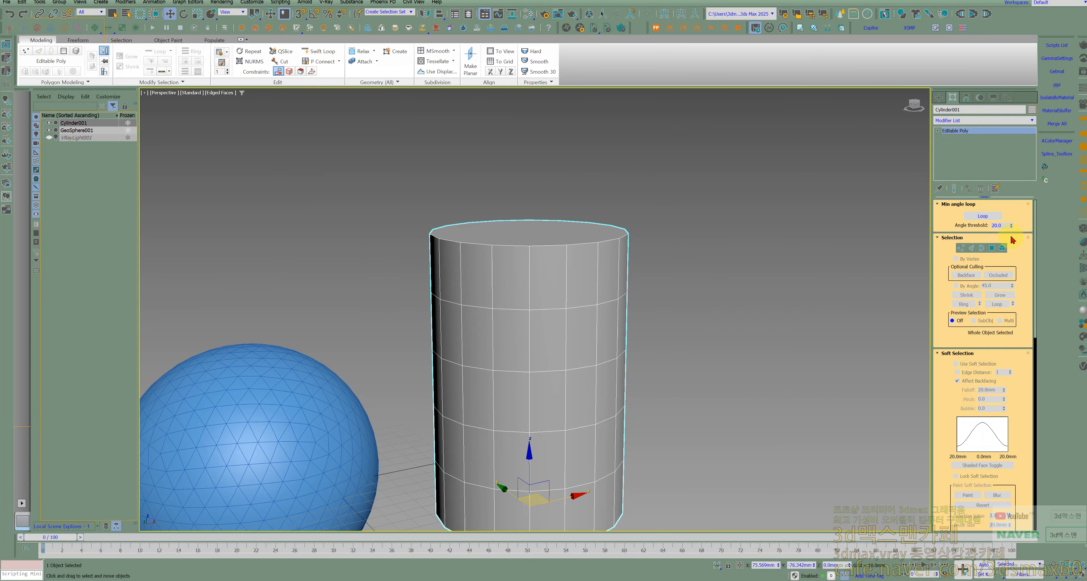
drag(1015, 188, 1018, 135)
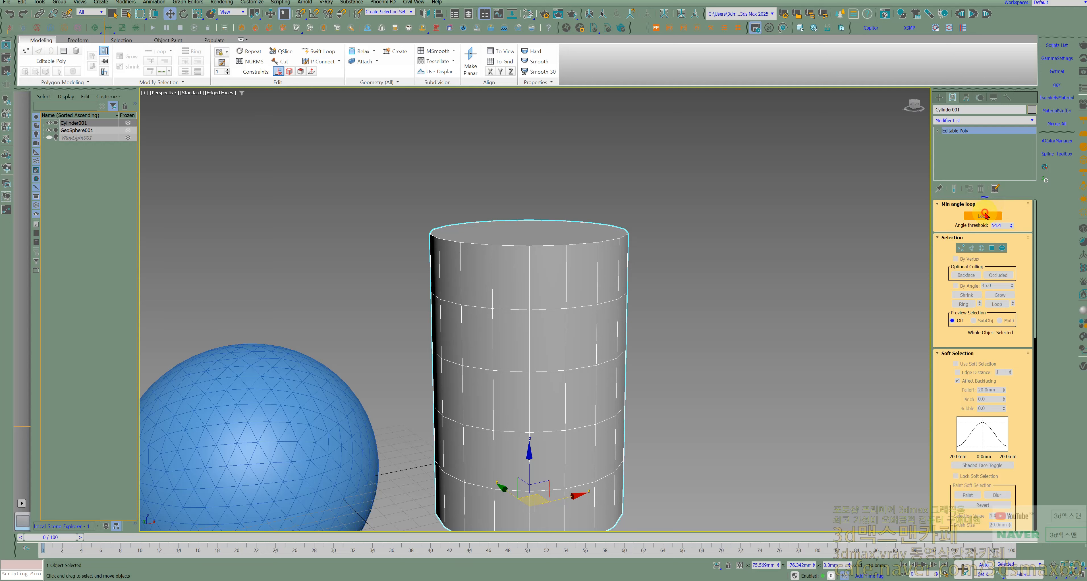
Step: Pick one edge of the cylinder's top rim and select the whole rim with Min Angle Loop
click(972, 248)
click(589, 240)
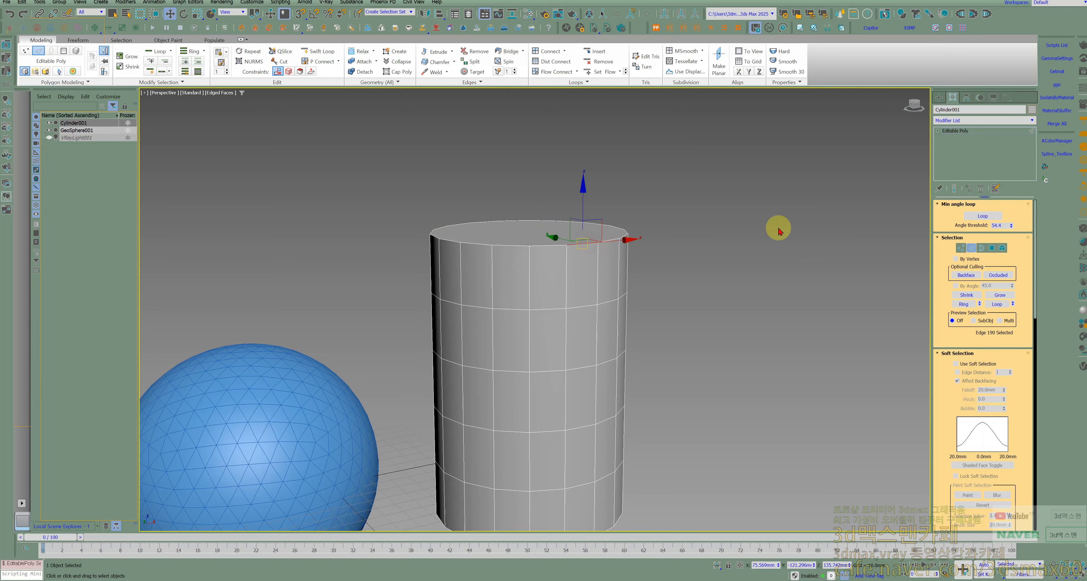
click(980, 217)
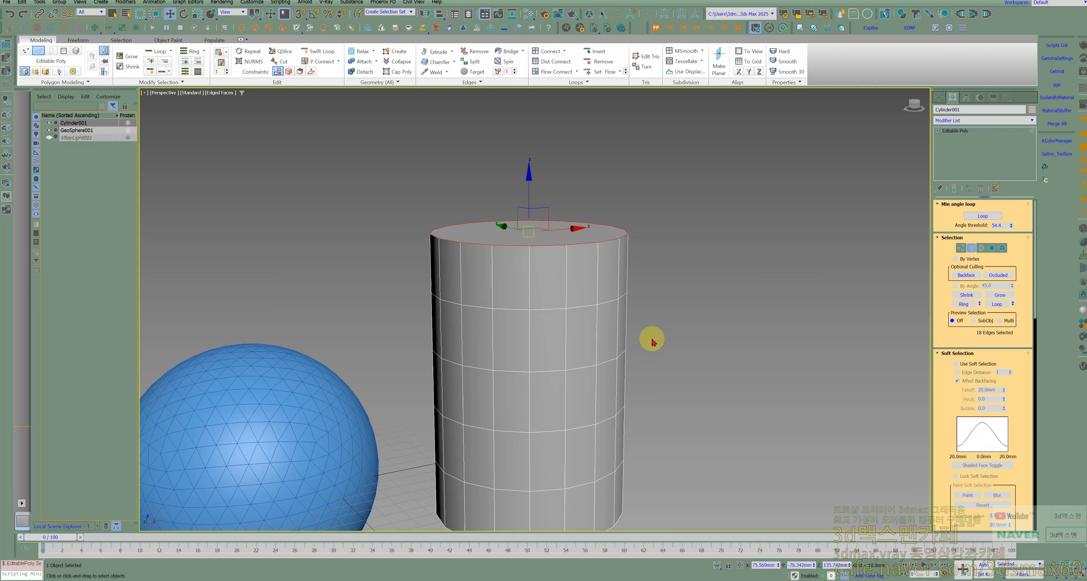
Step: Delete both the geosphere and the cylinder from the scene
scroll(483, 347, down, 3)
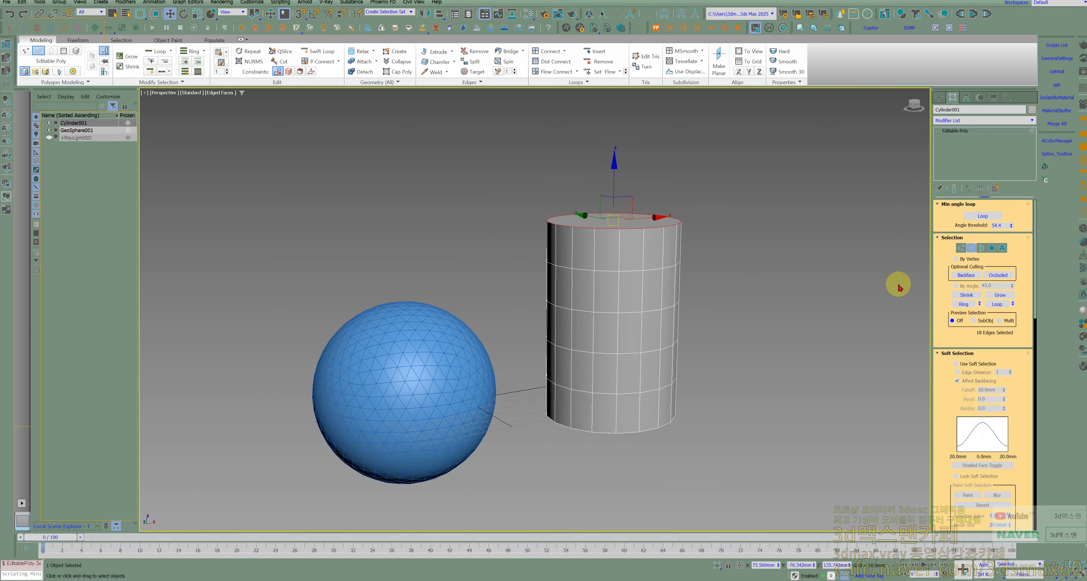
click(970, 248)
drag(733, 450, 330, 210)
key(Delete)
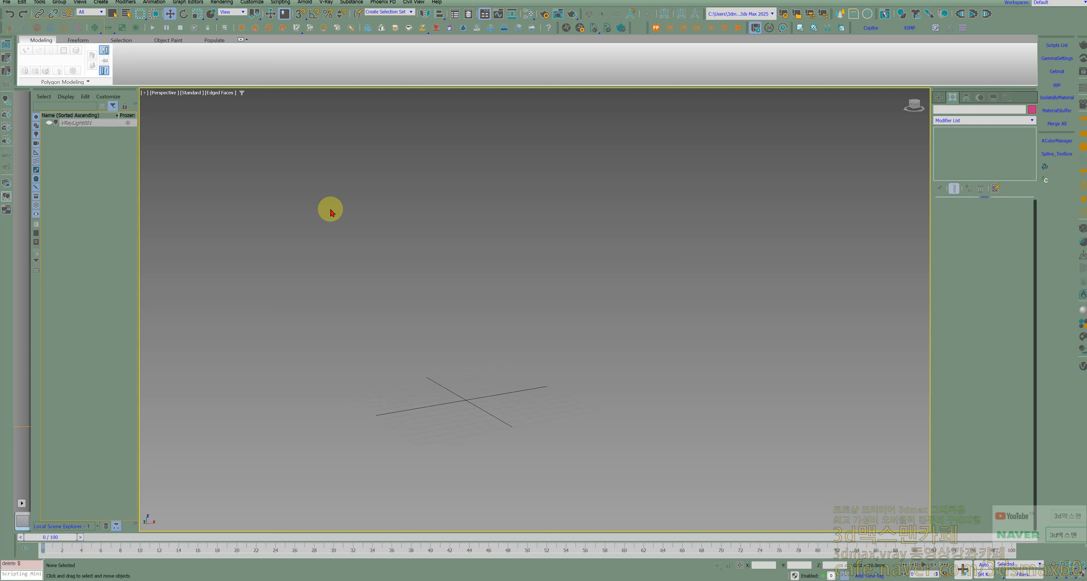
key(z)
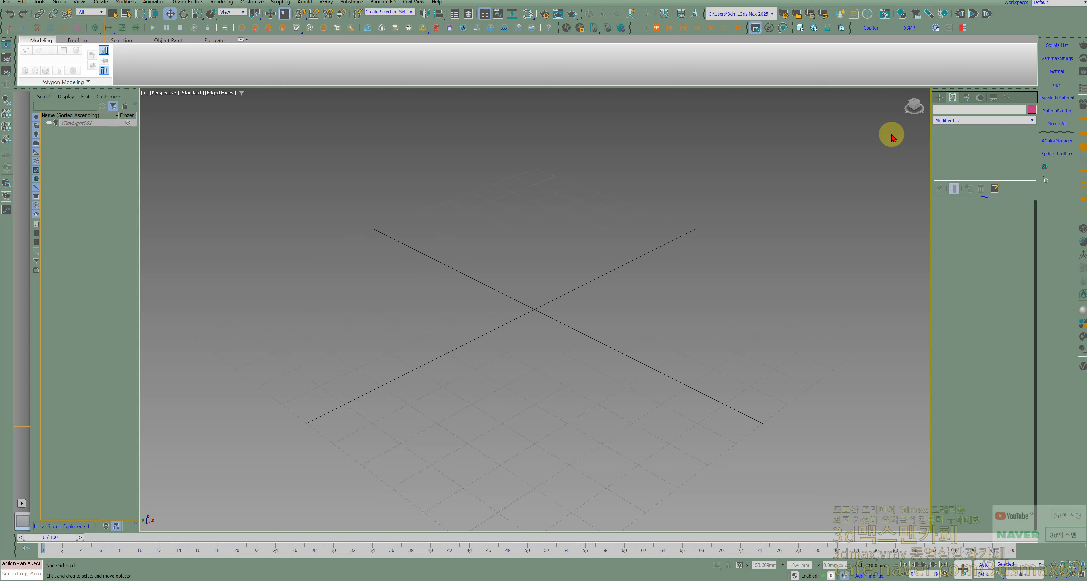
Step: Create a sphere about 23 mm in radius at the grid's center and raise it to about 147 mm along Z
click(939, 99)
click(965, 186)
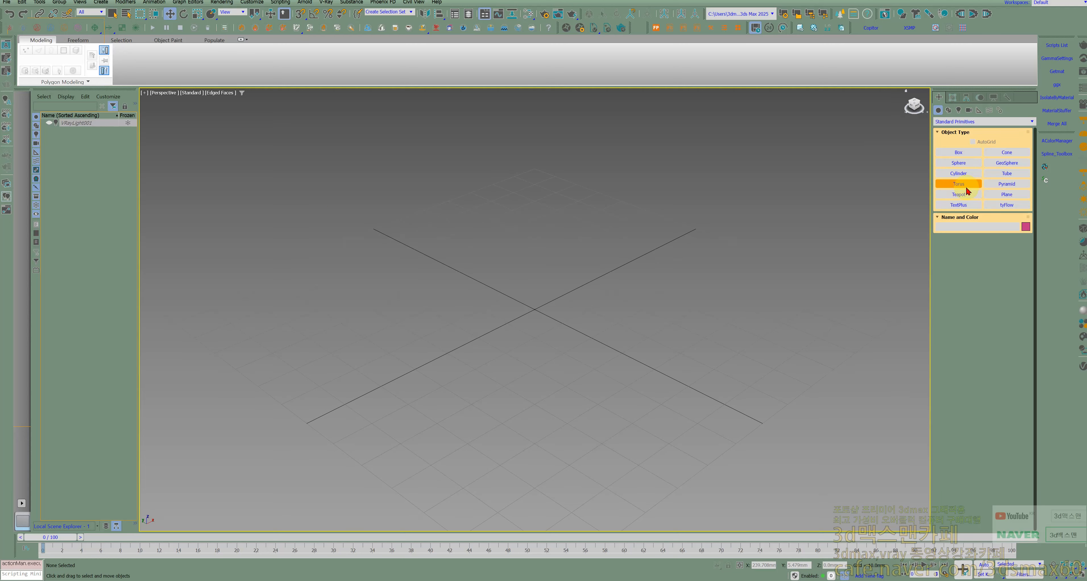
click(958, 163)
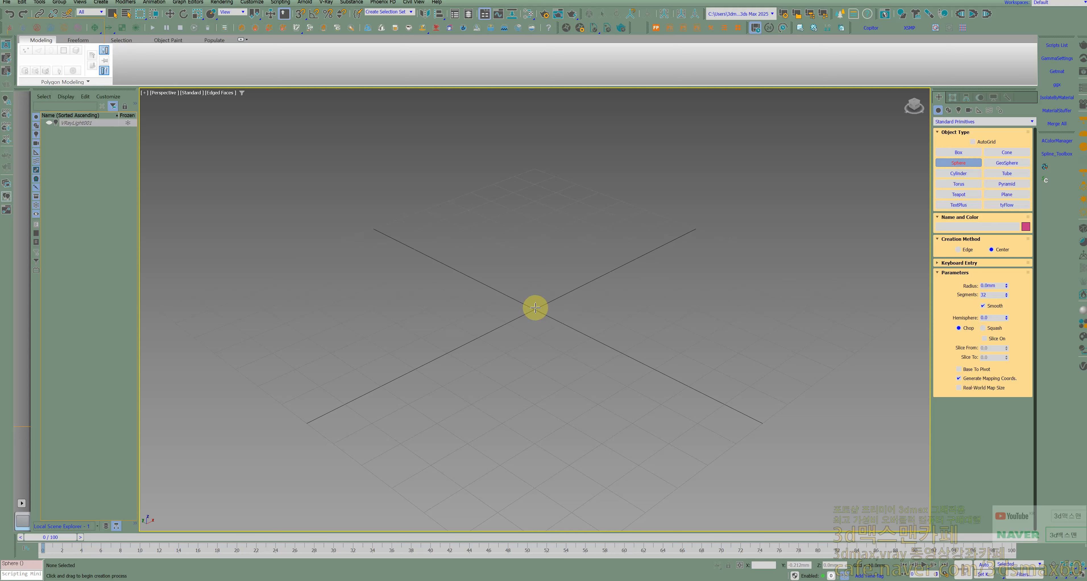
drag(535, 308, 562, 371)
alt+middle_drag(556, 346, 541, 317)
scroll(540, 317, down, 2)
scroll(541, 317, down, 3)
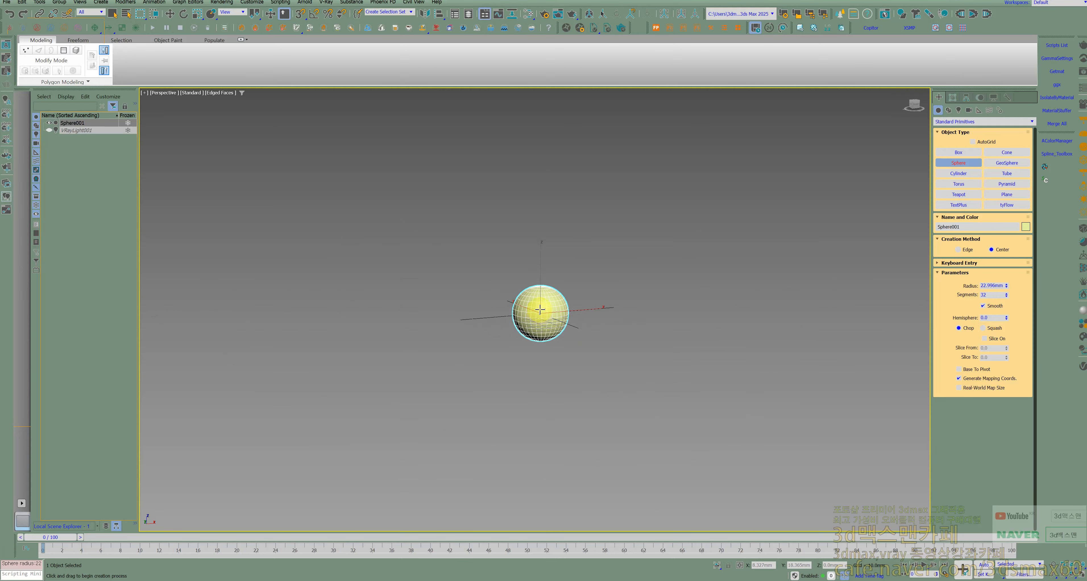
key(w)
drag(544, 280, 558, 127)
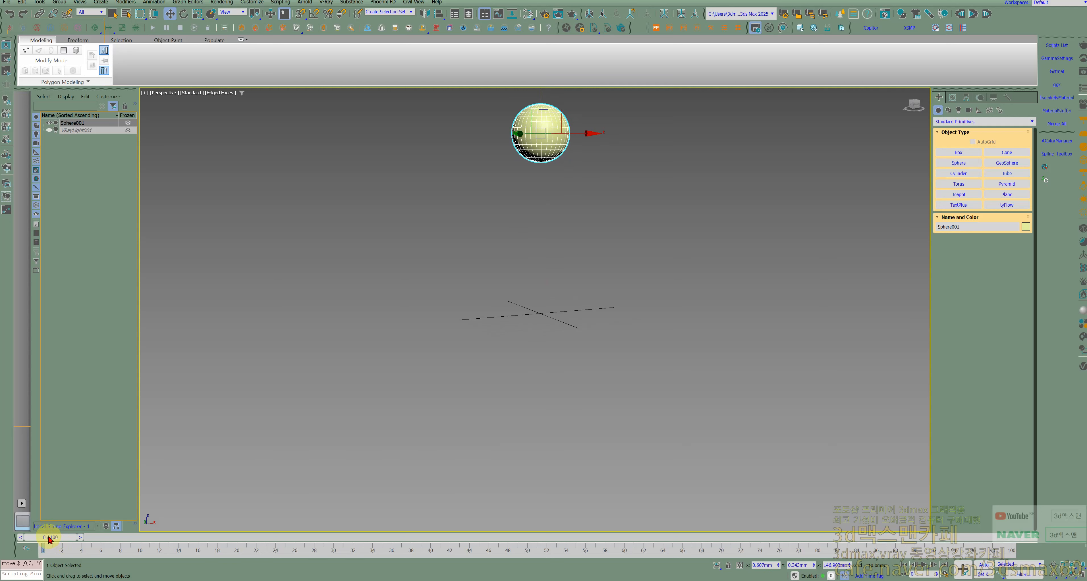
Step: Move the current time to frame 15
drag(50, 539, 180, 558)
key(w)
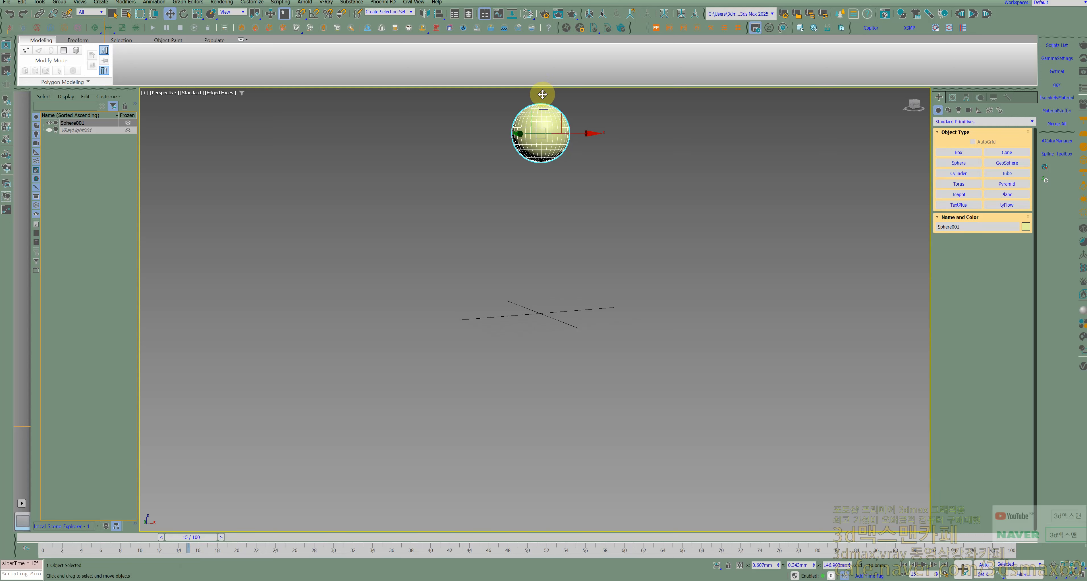
drag(542, 94, 539, 256)
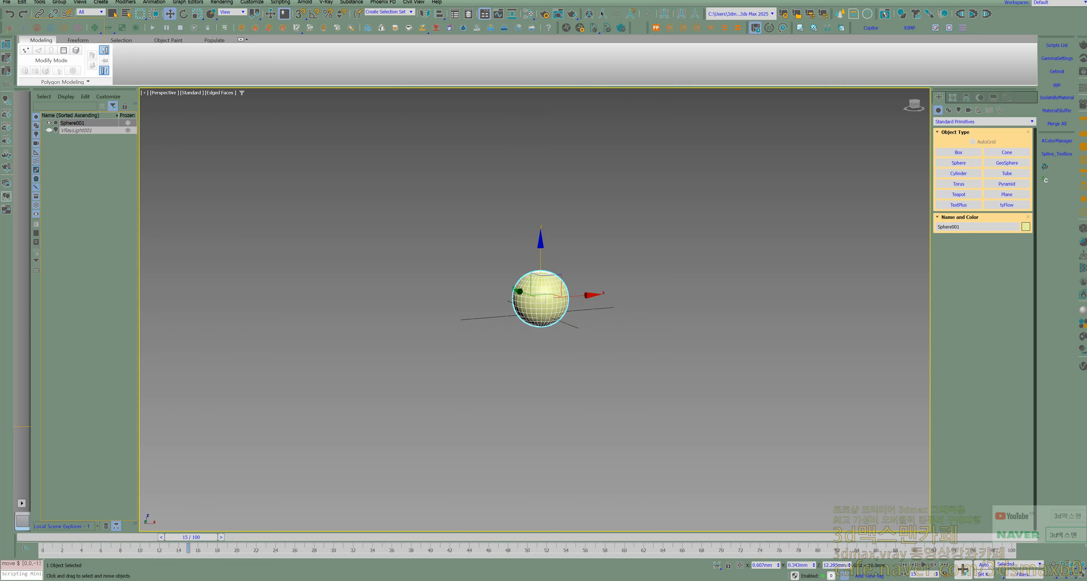
key(ctrl+z)
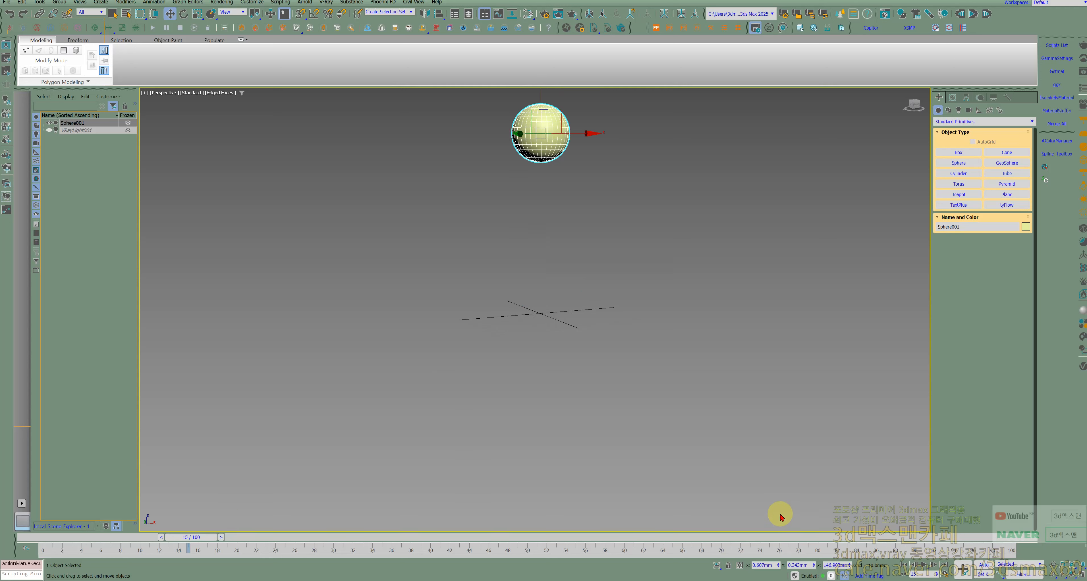
Step: Turn on Auto Key, lower the sphere to about 10 mm along Z at frame 15, and copy its frame 0 key to frame 30
click(986, 568)
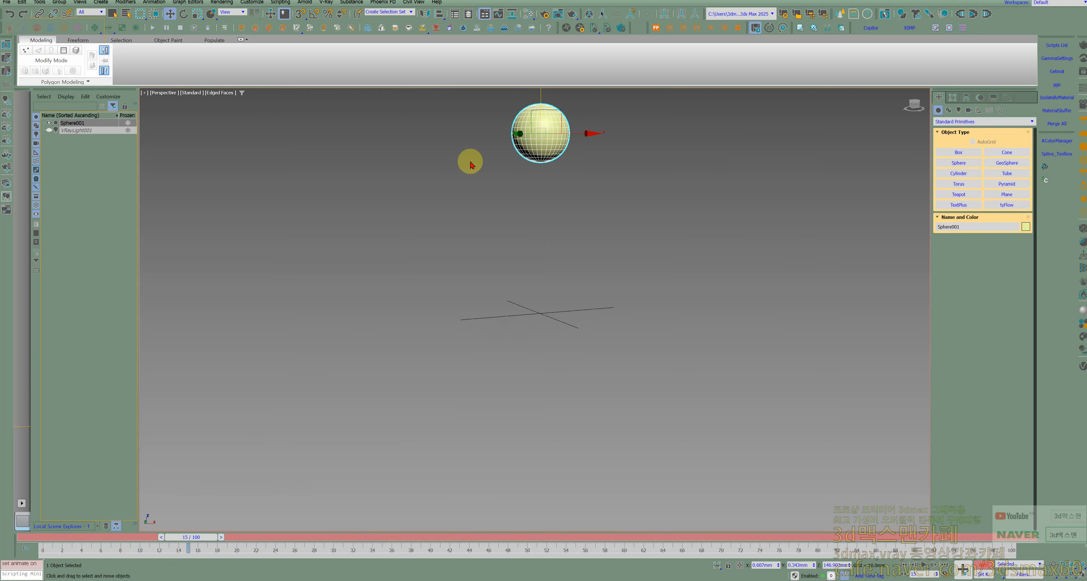
drag(539, 105, 549, 263)
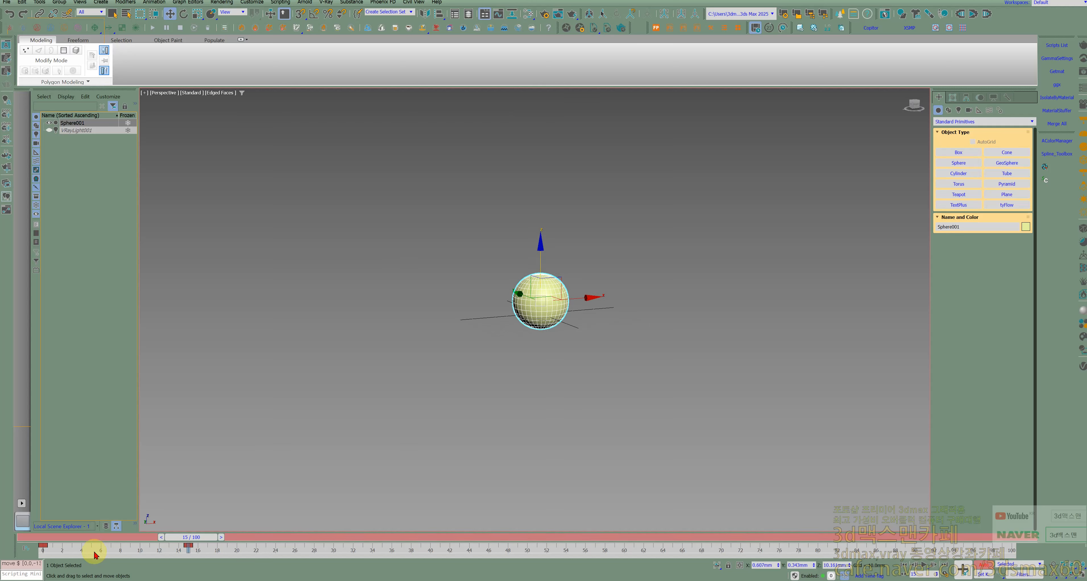
mouse_move(95, 554)
mouse_down()
mouse_move(37, 547)
mouse_move(321, 568)
mouse_up()
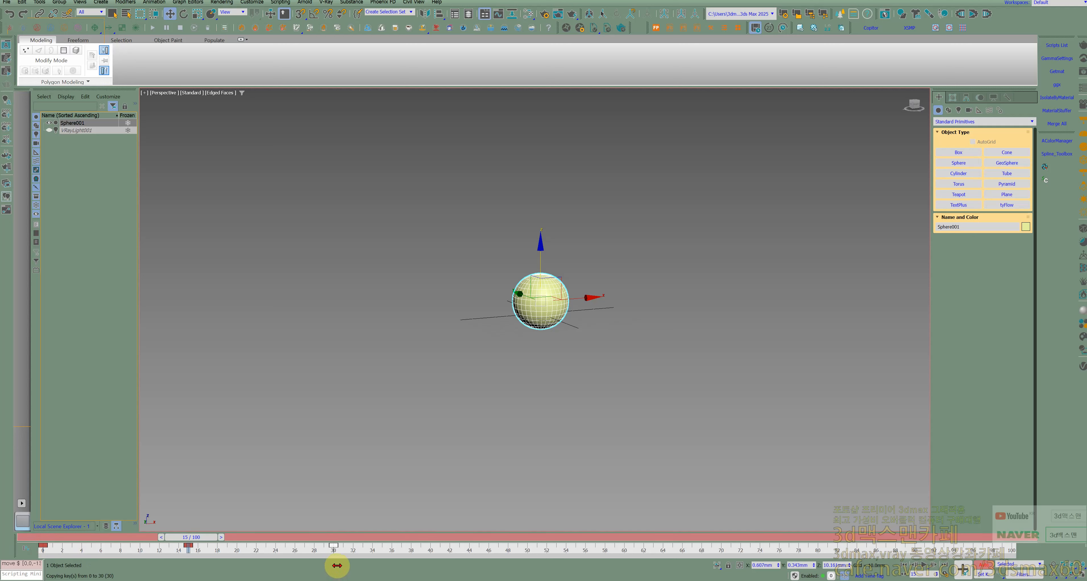
Step: Return to frame 0 and play back the sphere's bounce animation
drag(200, 540, 8, 536)
key(w)
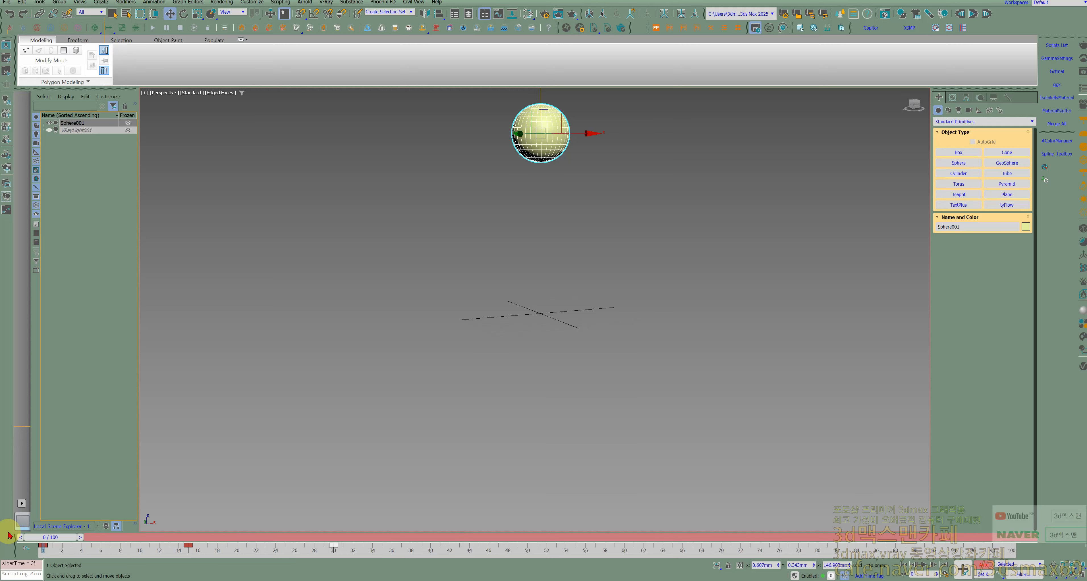
key(/)
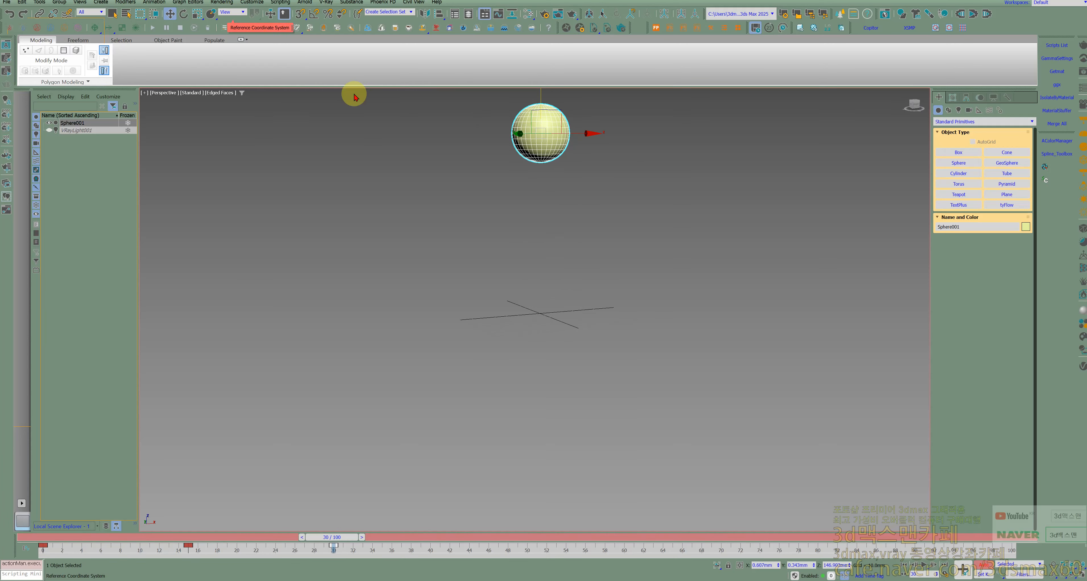
Step: Open the Curve Editor for the sphere and smooth the Z position tangents of the keys at frames 0 and 30
right_click(528, 113)
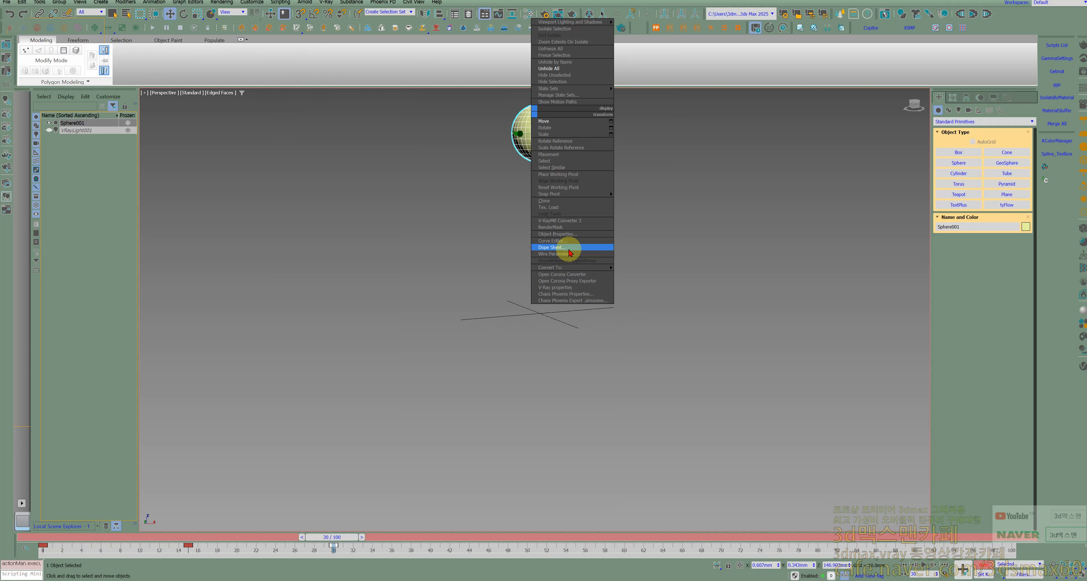
click(567, 240)
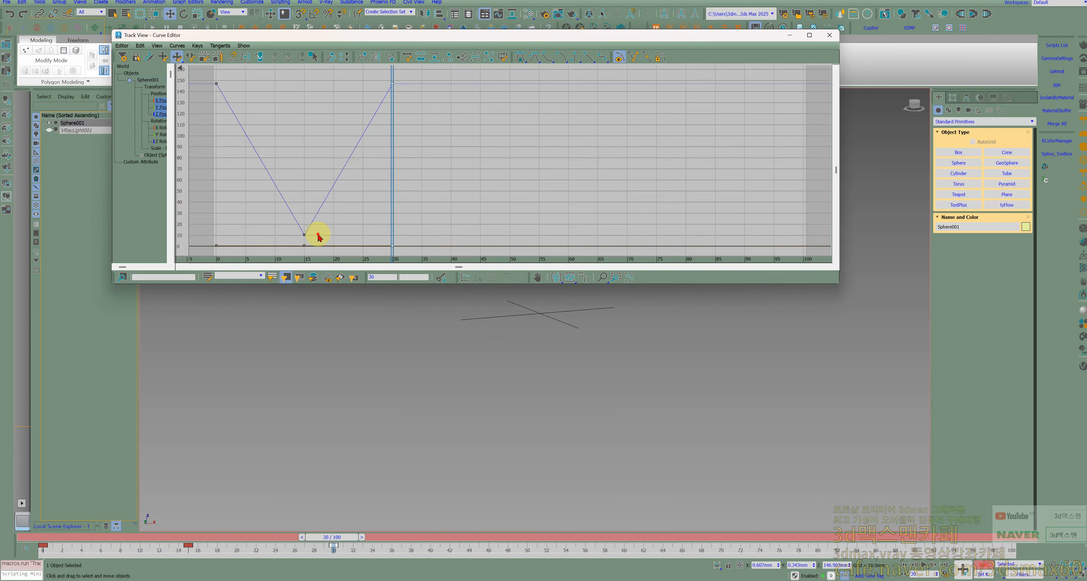
click(304, 234)
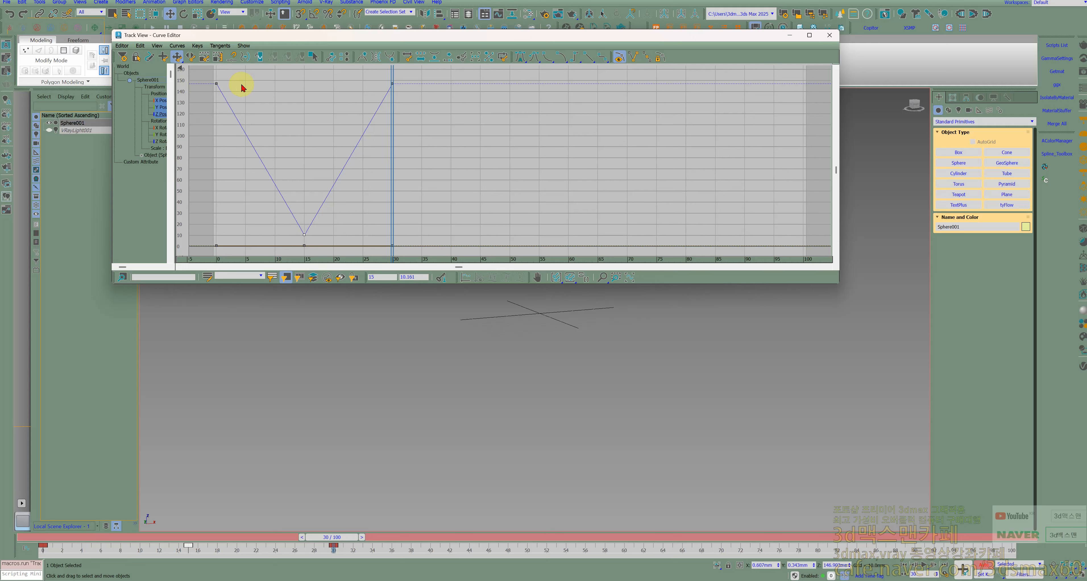
drag(201, 70, 409, 99)
click(548, 56)
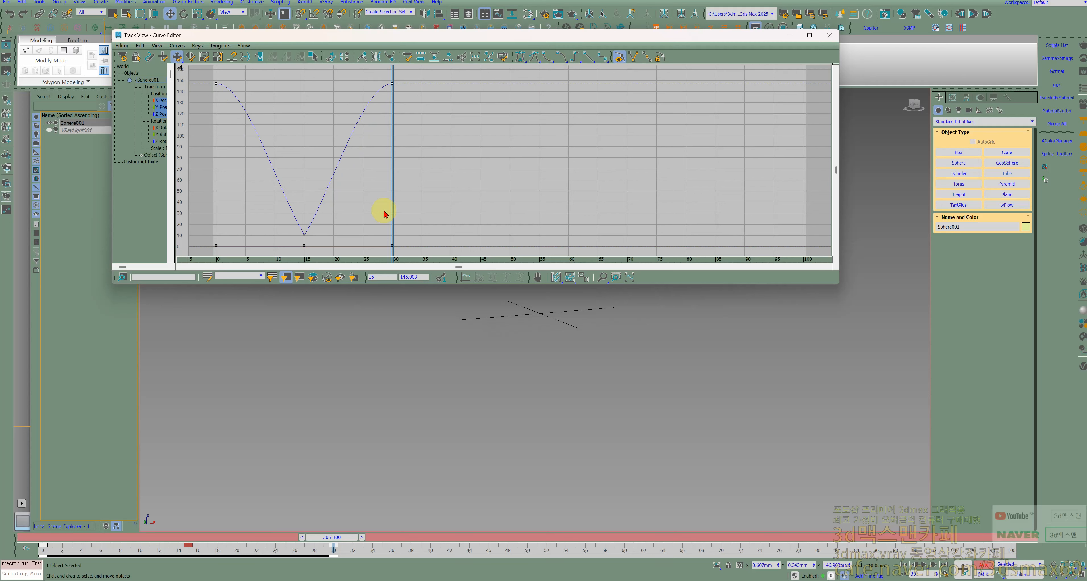
Step: Give the frame 15 key of the Z position curve fast tangents and play back the bounce in the viewport
click(305, 234)
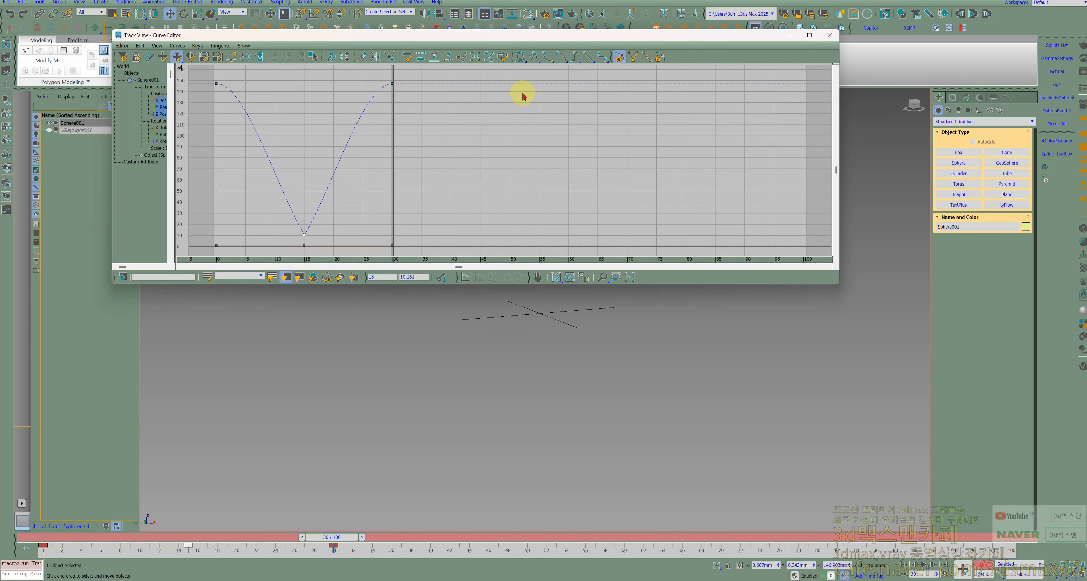
click(549, 59)
drag(480, 36, 1086, 183)
right_click(663, 390)
click(672, 395)
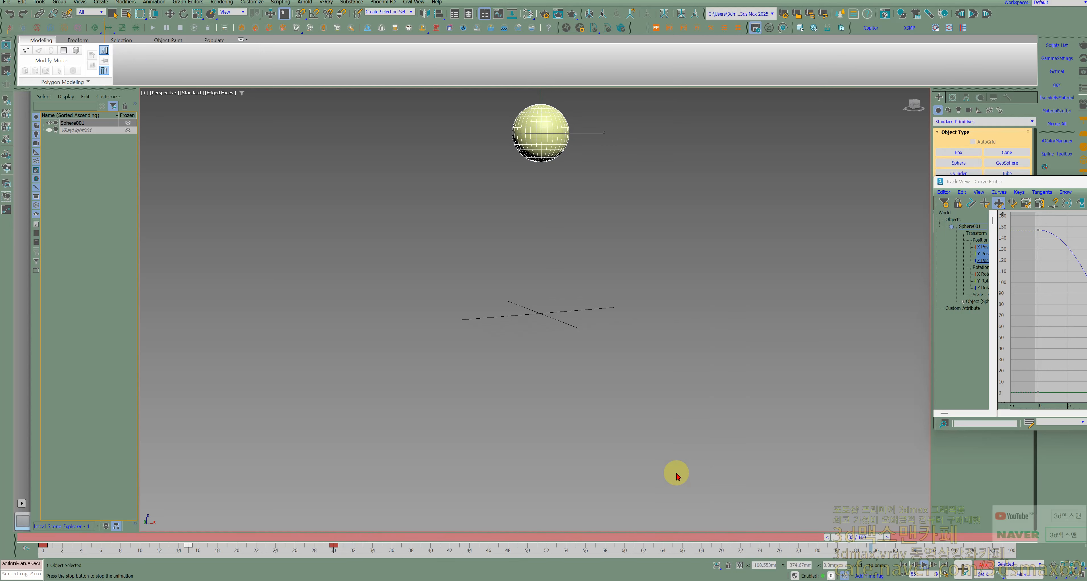
key(slash)
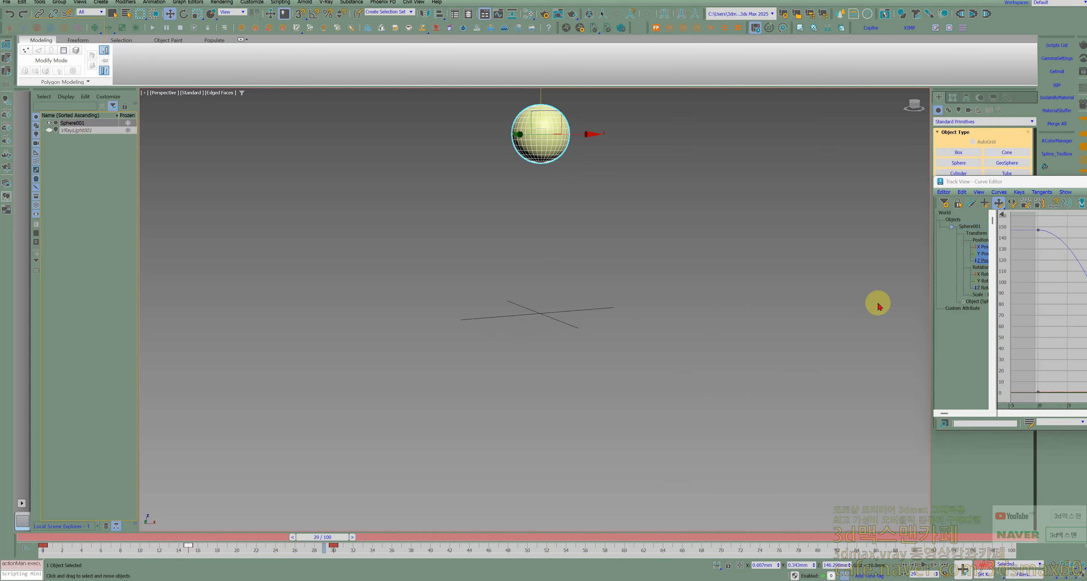
drag(1049, 184, 274, 153)
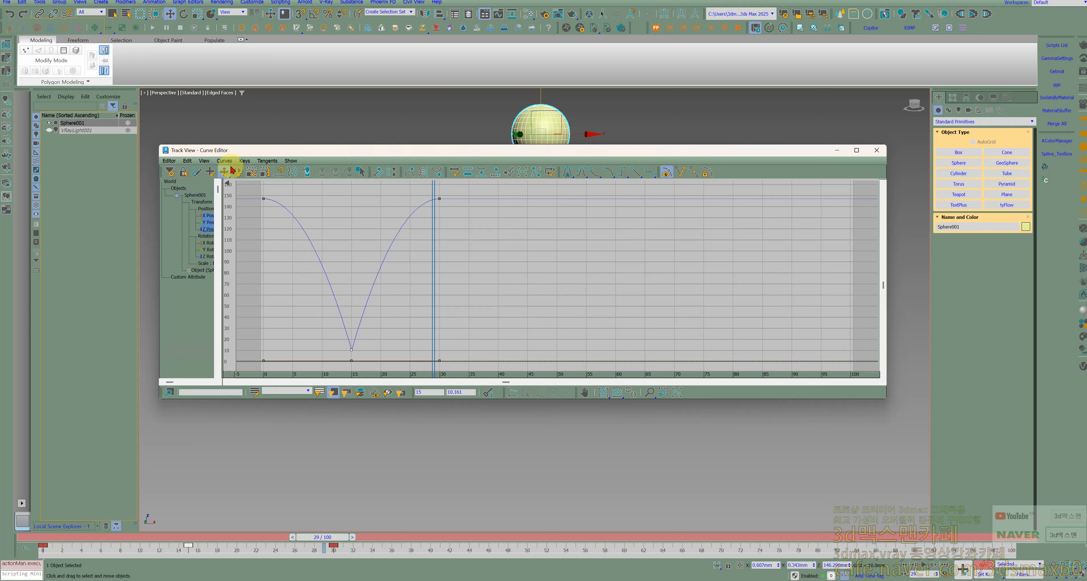
click(186, 161)
mouse_move(223, 207)
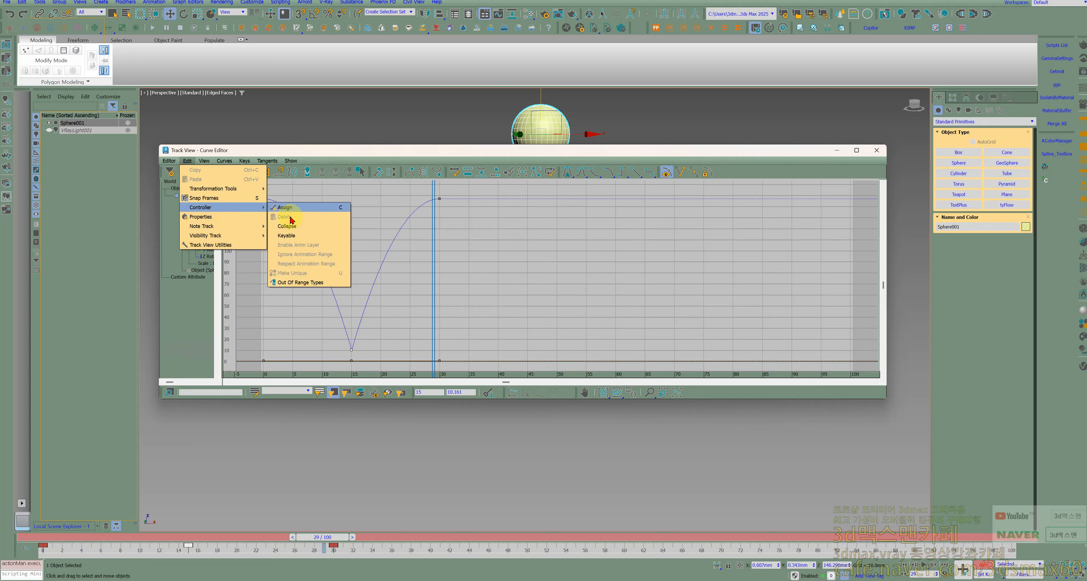
click(301, 281)
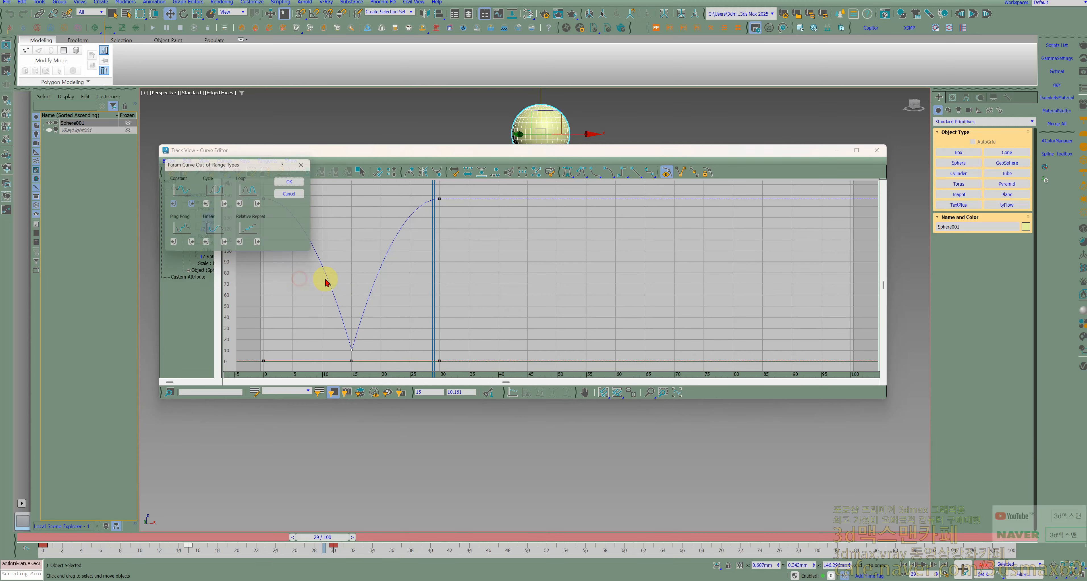
click(297, 182)
Step: Set the sphere's position curves to the Loop out-of-range type after the last key, and minimize the Curve Editor
click(187, 161)
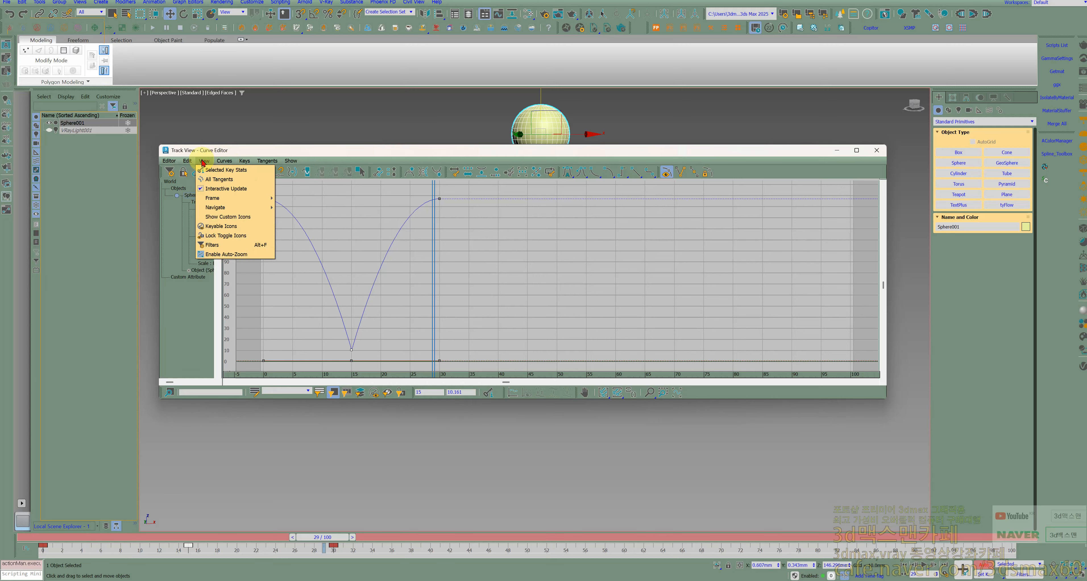
mouse_move(204, 207)
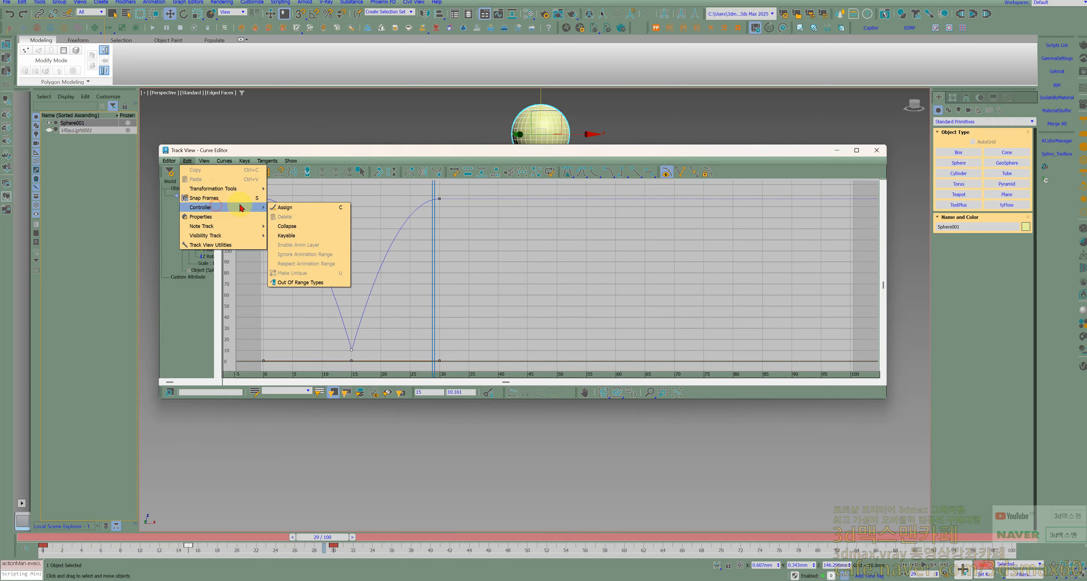
click(287, 283)
click(259, 203)
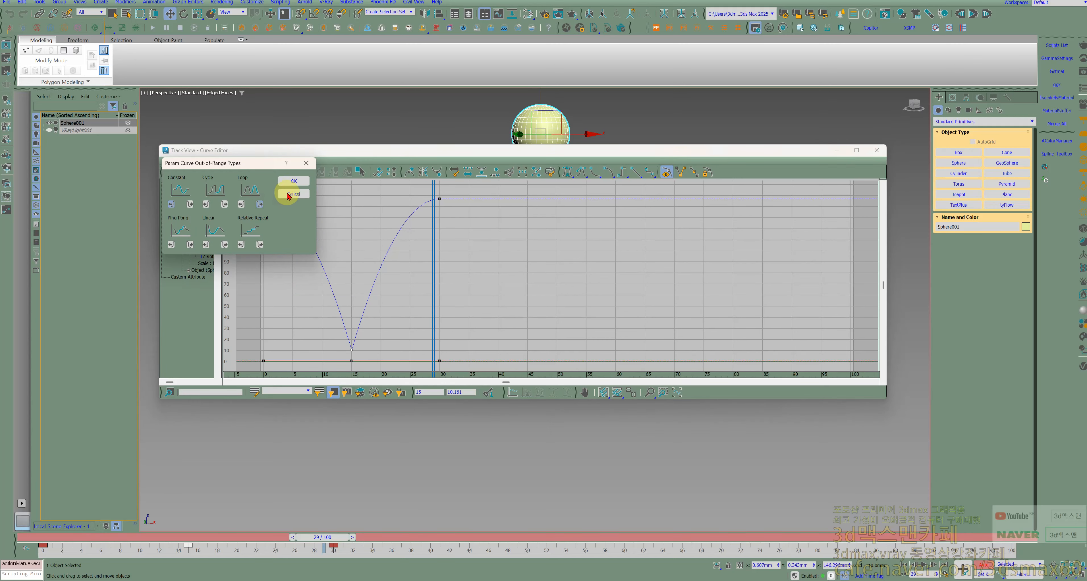
click(290, 184)
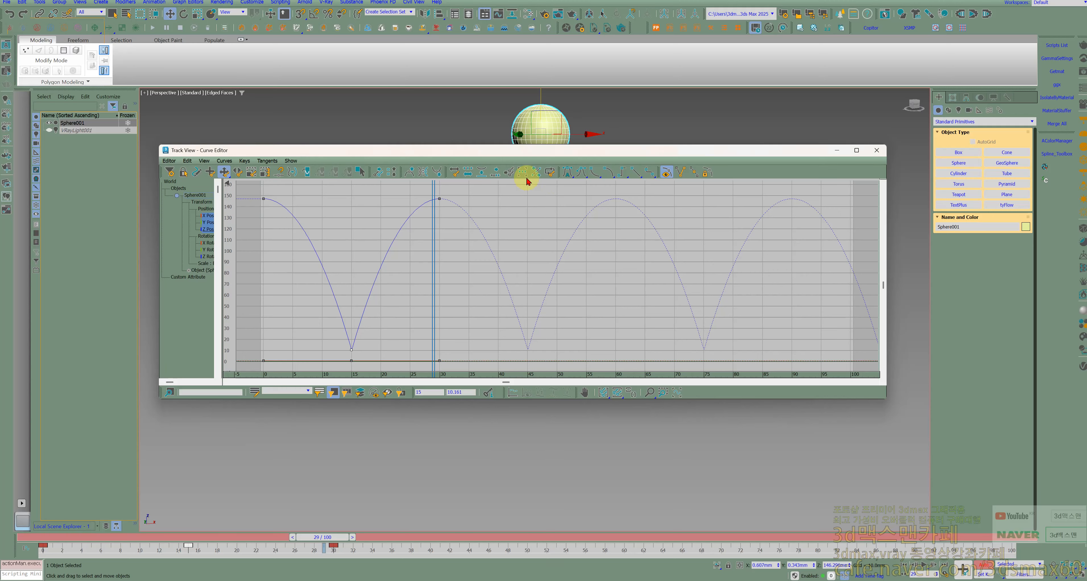
click(836, 150)
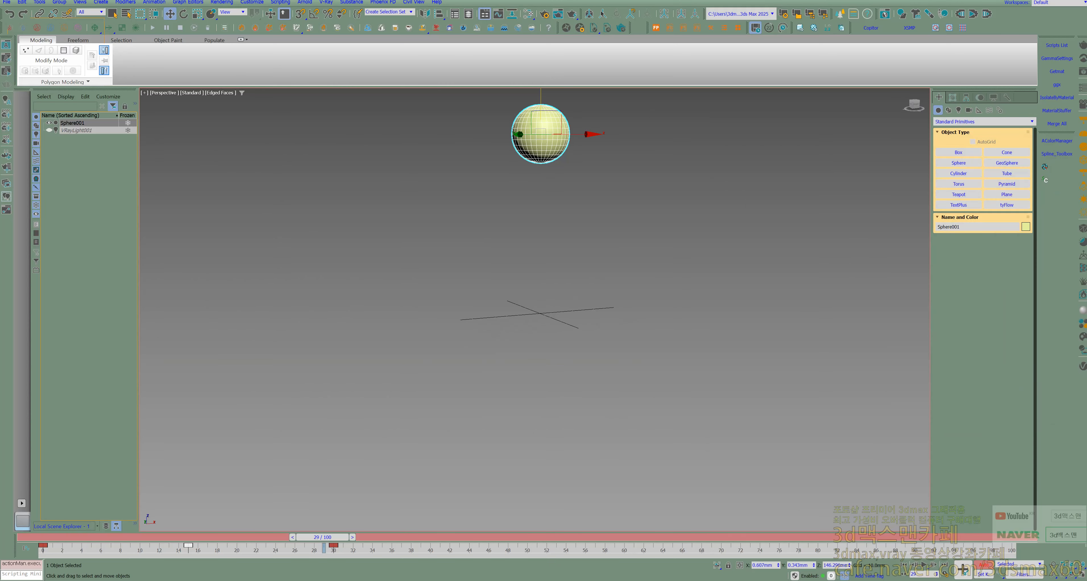
Step: Scrub the timeline back toward the bounce's low point to preview it, and turn off Auto Key
drag(332, 538, 194, 528)
right_click(194, 528)
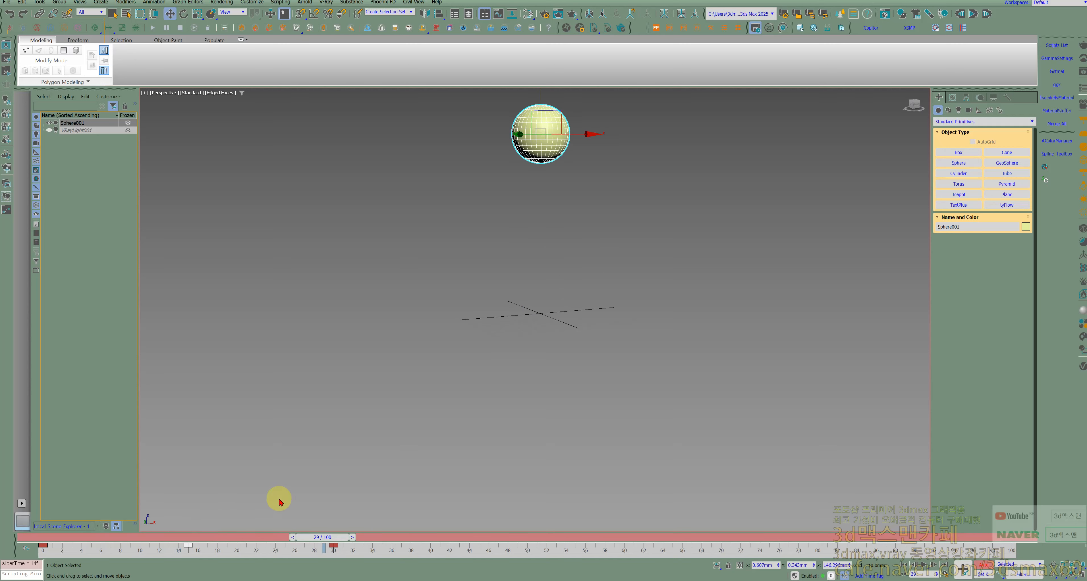
click(981, 569)
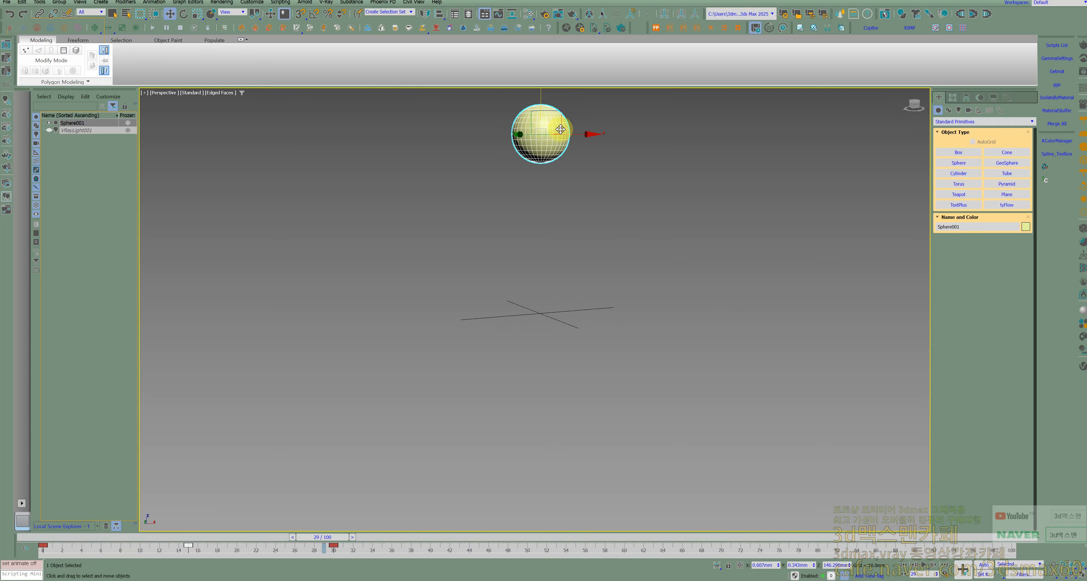
Step: Align only the sphere's pivot to the sphere's own bottom, matching Pivot Point to Minimum in Z Position
click(965, 97)
click(975, 154)
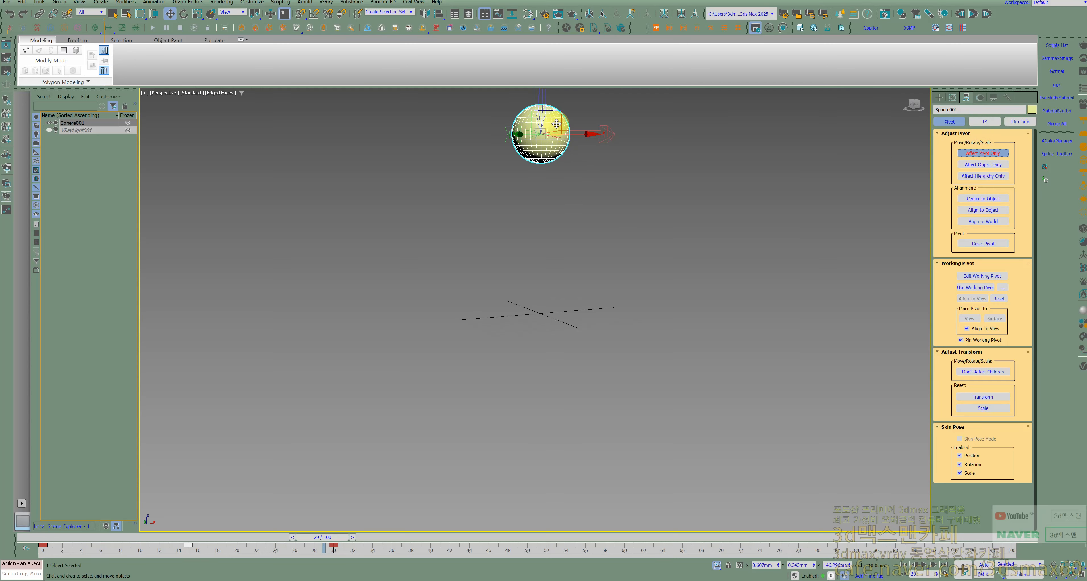
key(alt+a)
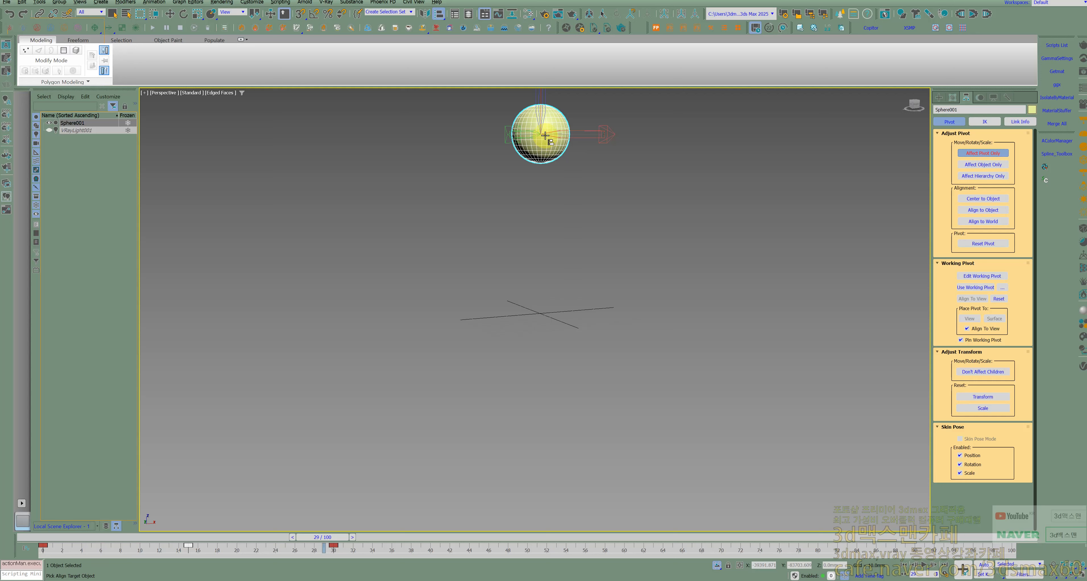
click(554, 129)
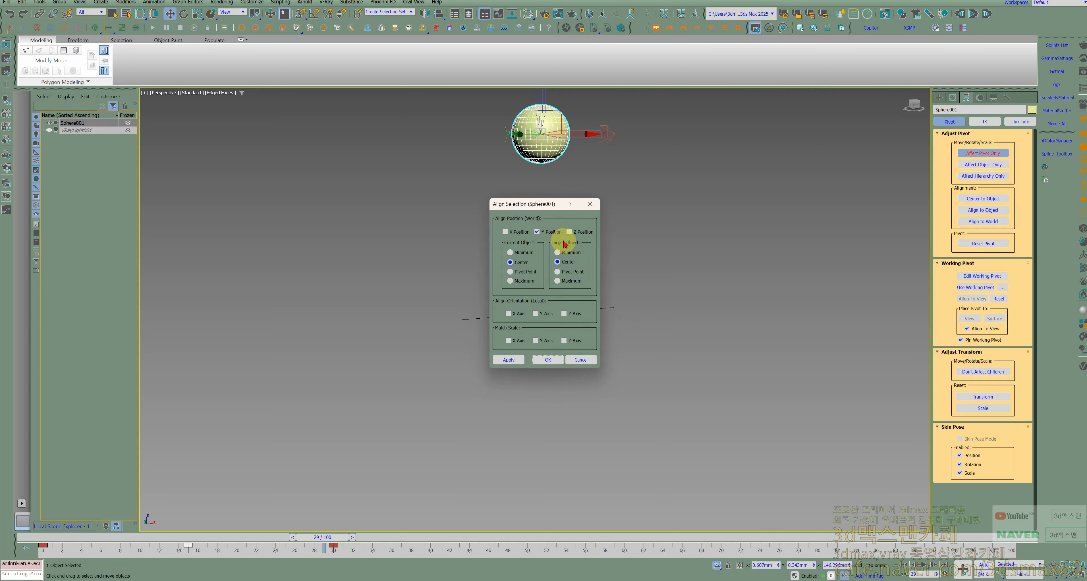
click(547, 233)
click(576, 232)
click(521, 263)
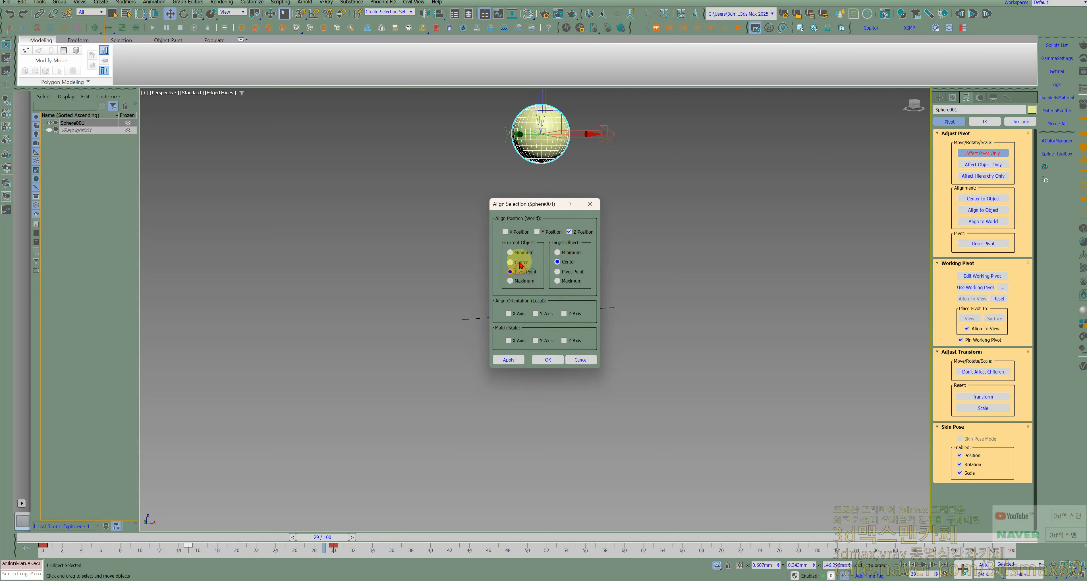
click(561, 252)
click(550, 360)
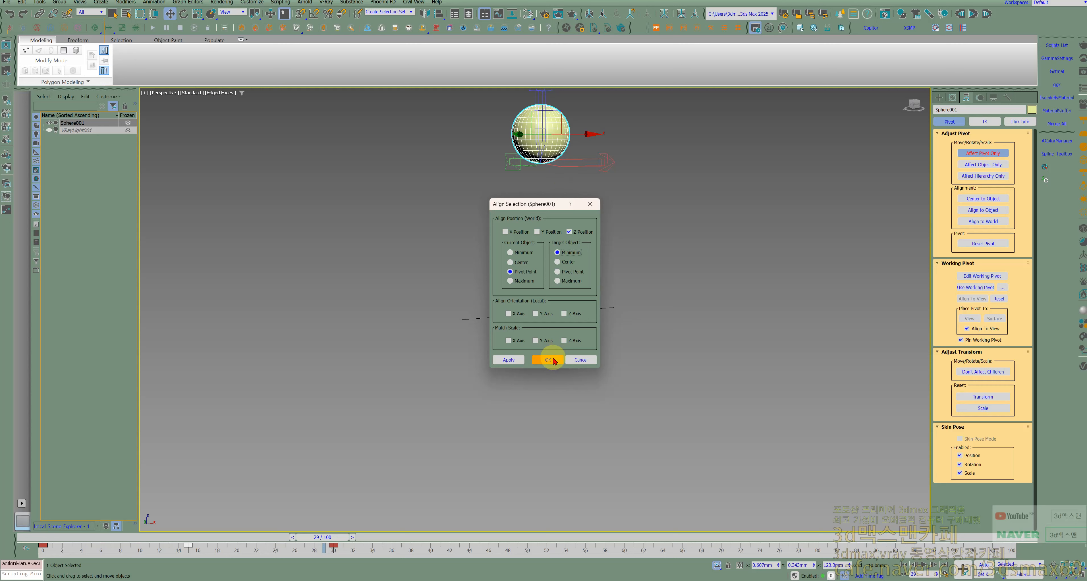
click(983, 153)
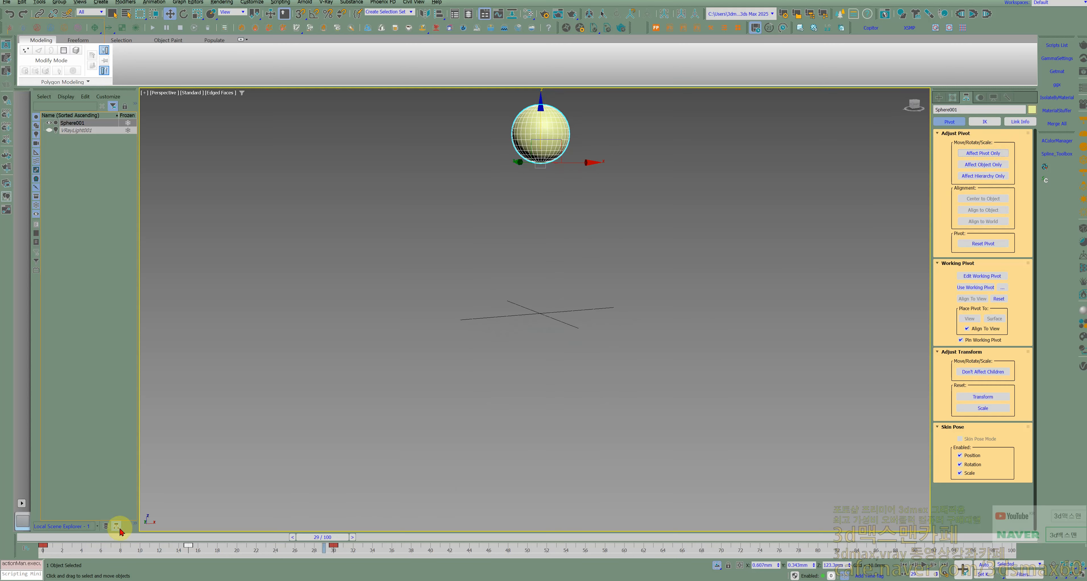
Step: Go to the bounce's contact frame 15 and activate uniform scaling for the sphere
drag(317, 536, 188, 559)
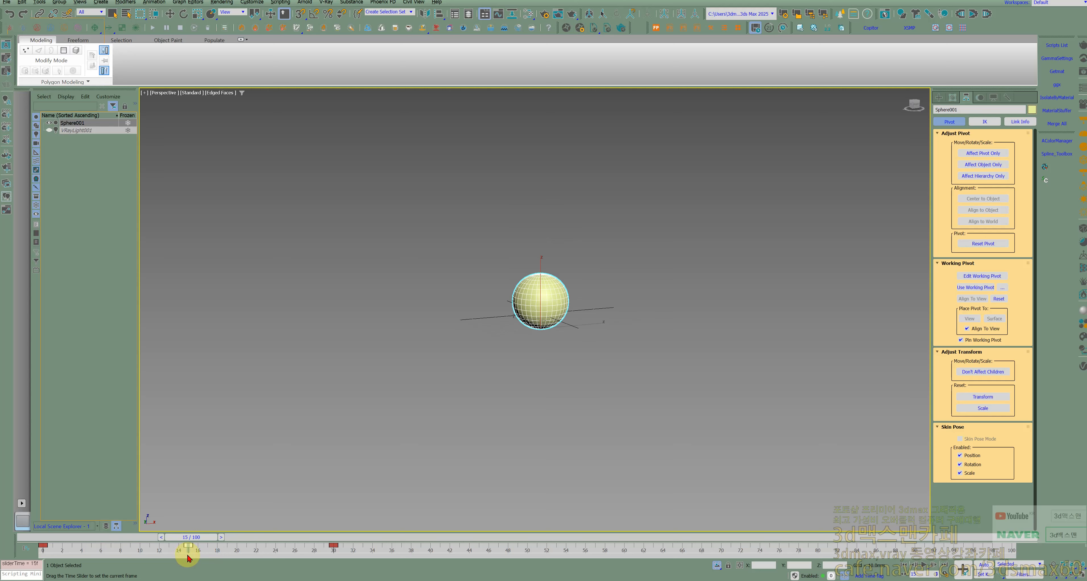
key(w)
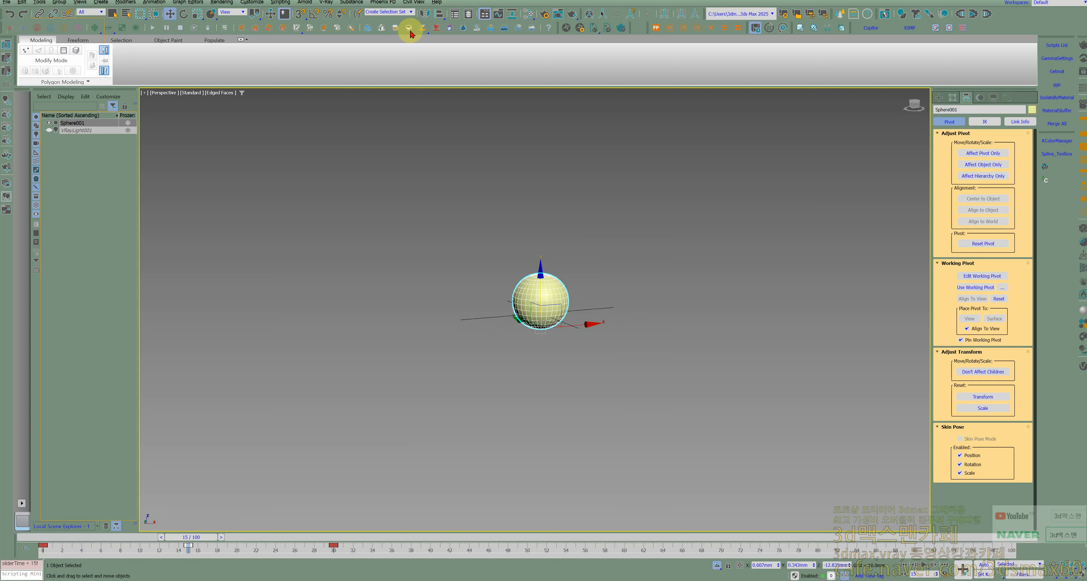
click(197, 14)
drag(540, 267, 549, 262)
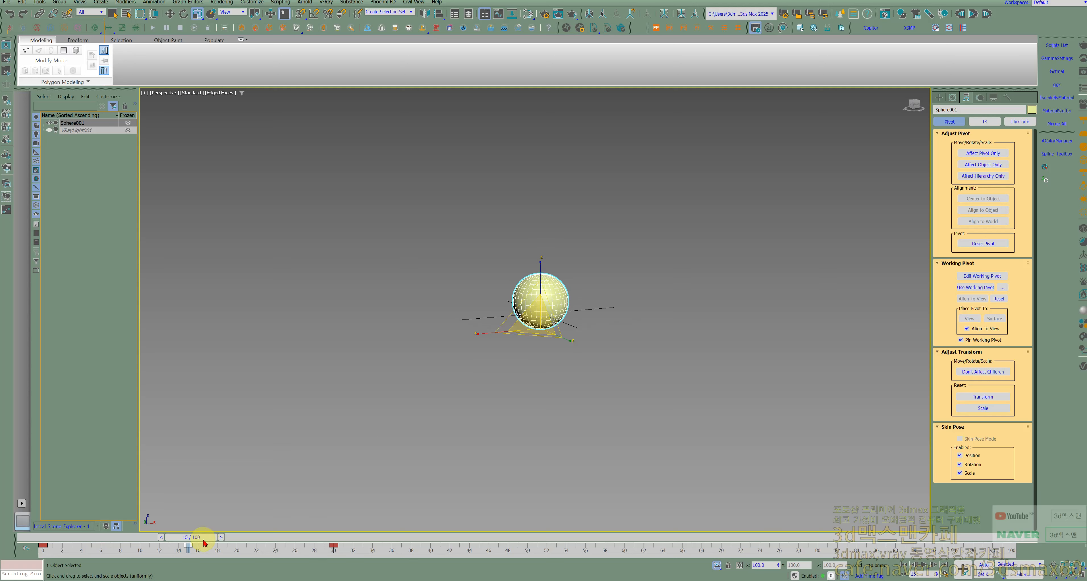
Step: Turn on Auto Key and set keys for the sphere's unsquashed scale at frames 14 and 16 around the contact frame
click(161, 537)
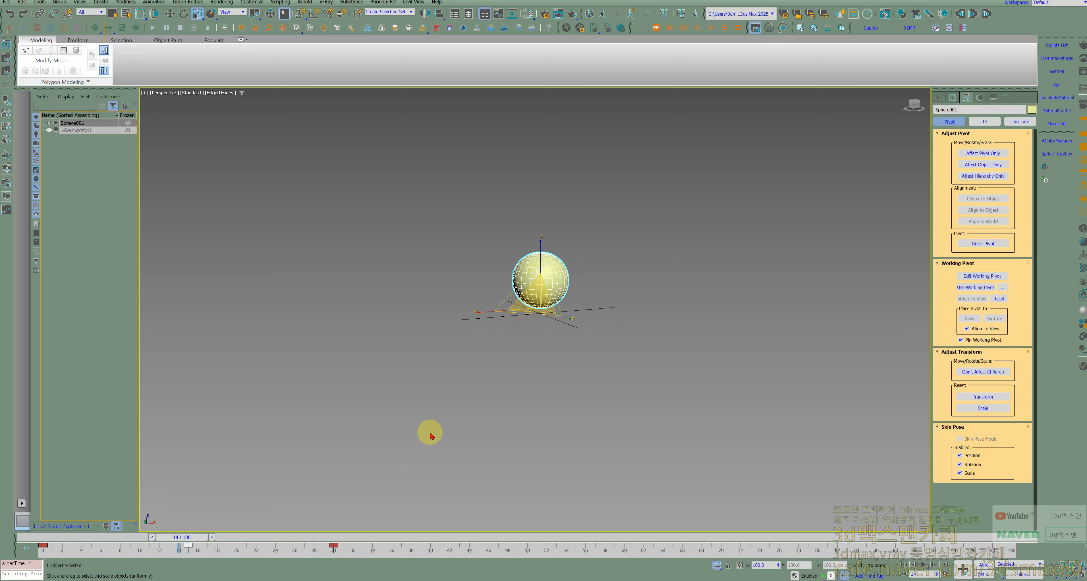
click(981, 575)
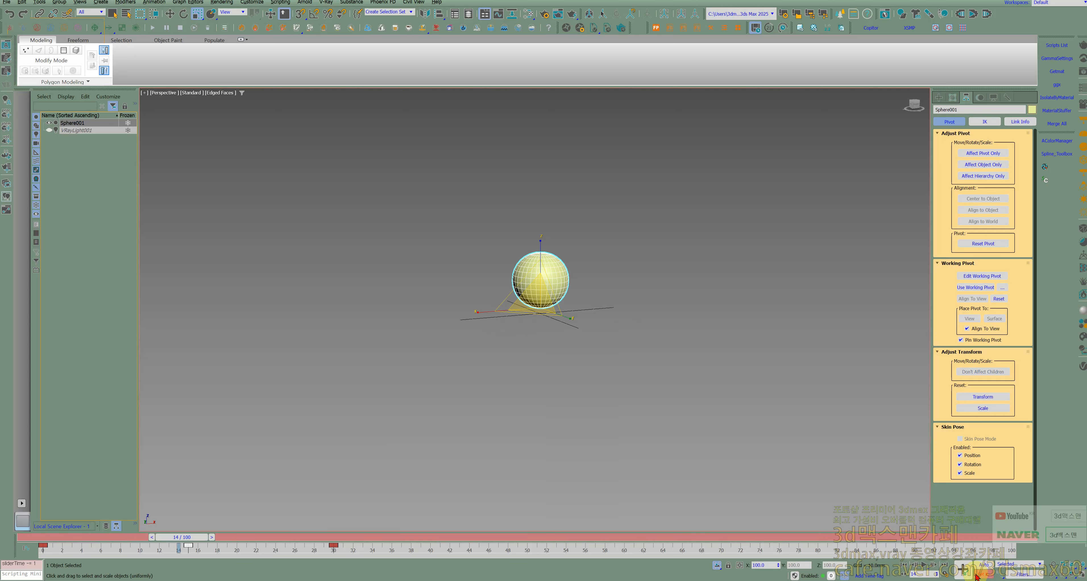
click(212, 539)
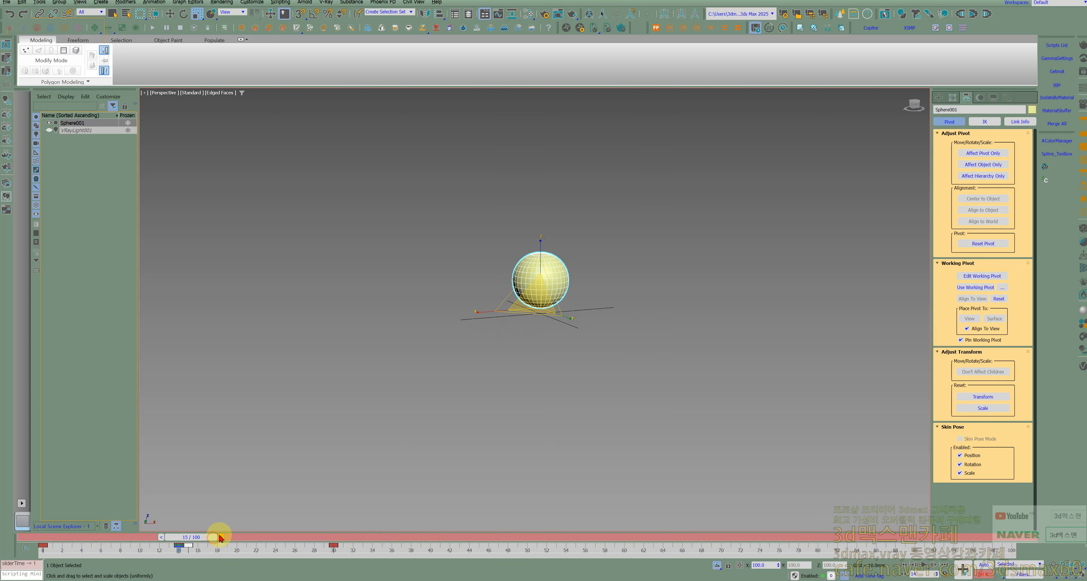
drag(219, 537, 230, 538)
click(965, 571)
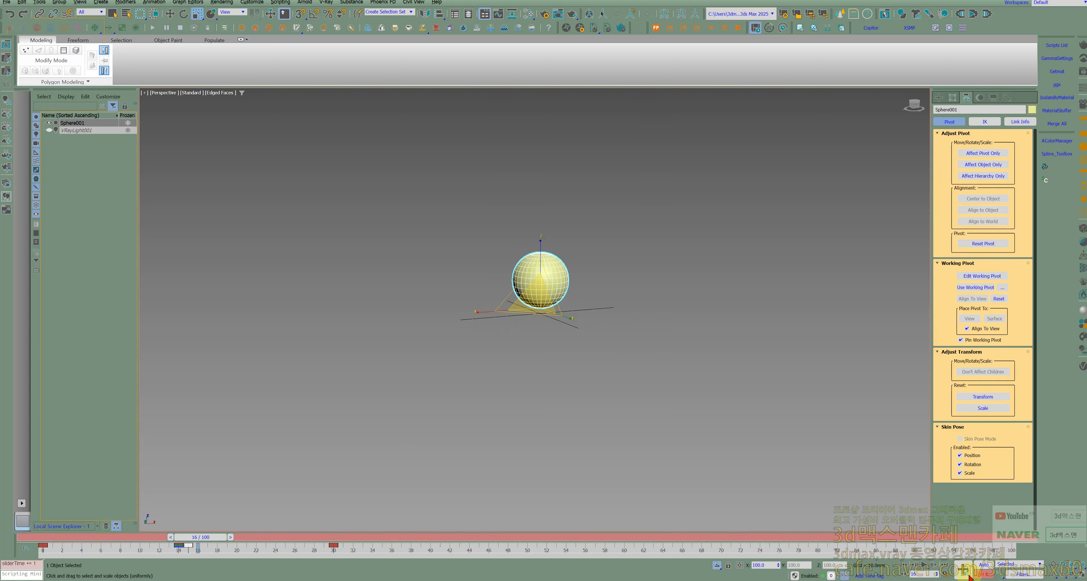
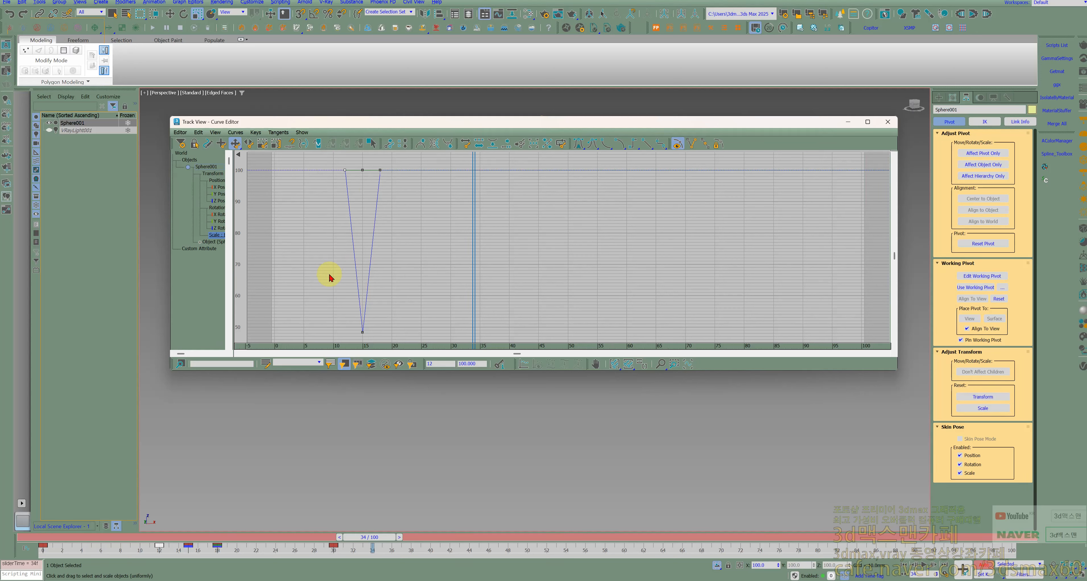
Step: Select all keys of the sphere's Scale curve and set its out-of-range type to Loop after the last key
drag(337, 309, 368, 347)
drag(325, 157, 417, 345)
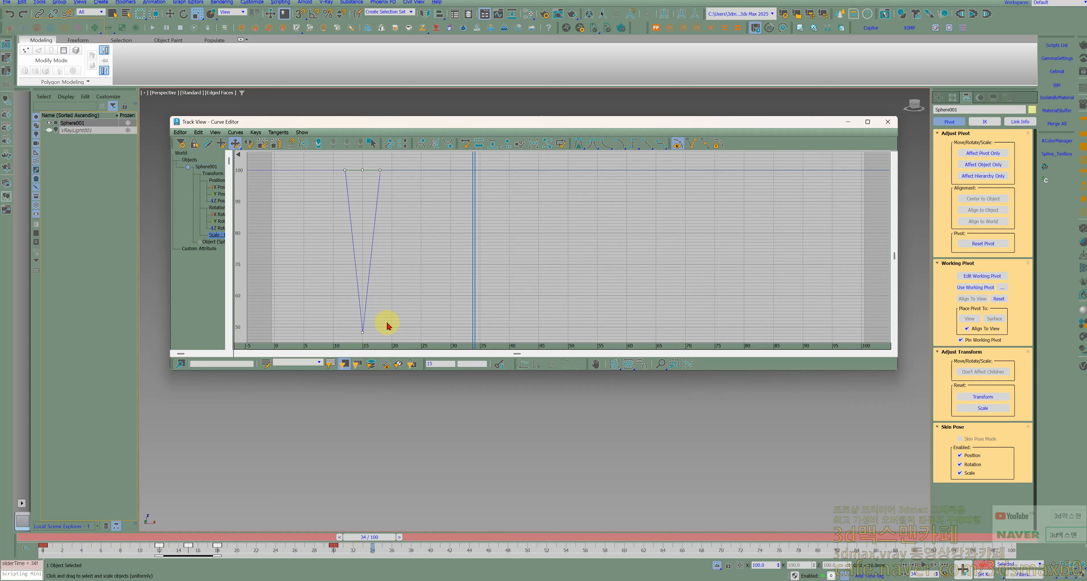
click(196, 134)
mouse_move(266, 178)
click(300, 253)
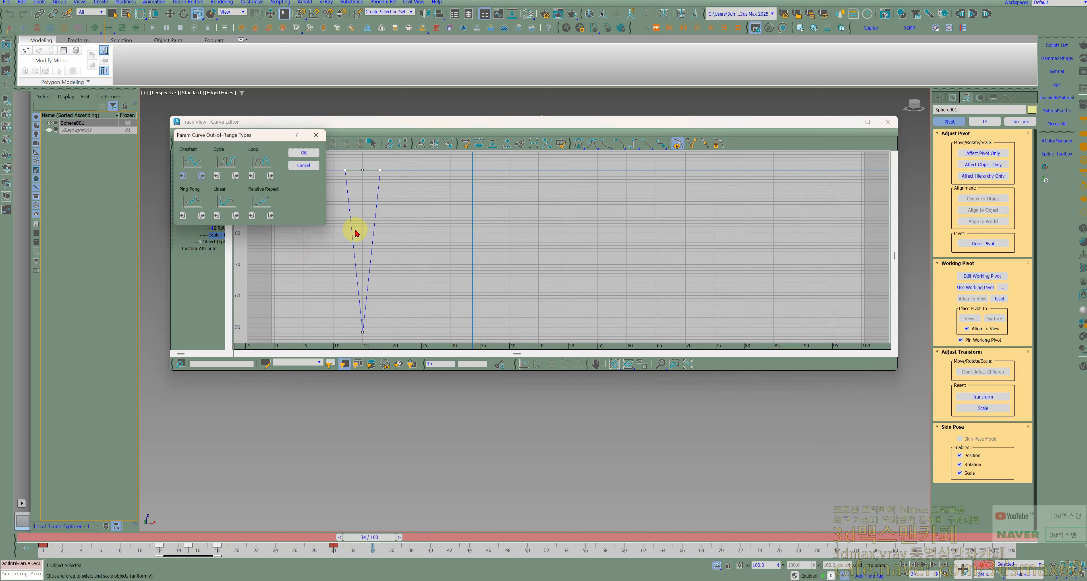
click(272, 176)
click(305, 153)
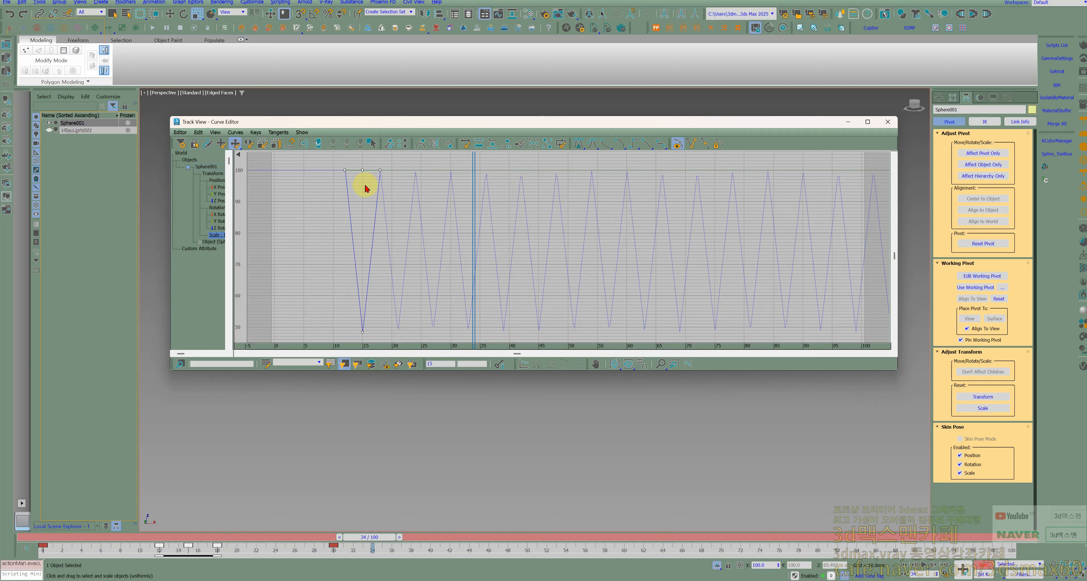
Step: Add keys to the sphere's Scale curve at frames 0 and 30 with a value of 100
click(256, 133)
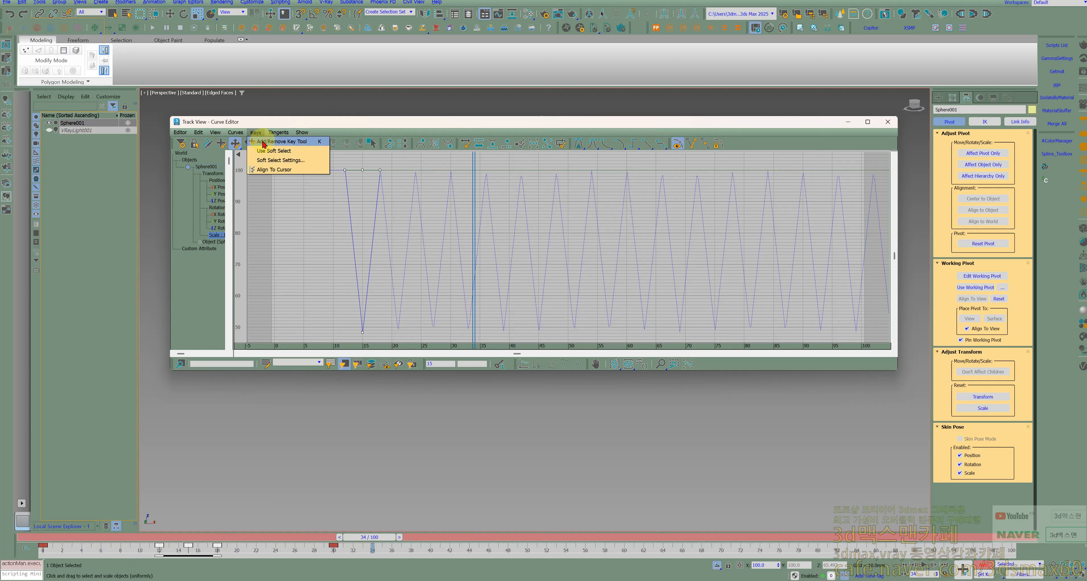
click(264, 141)
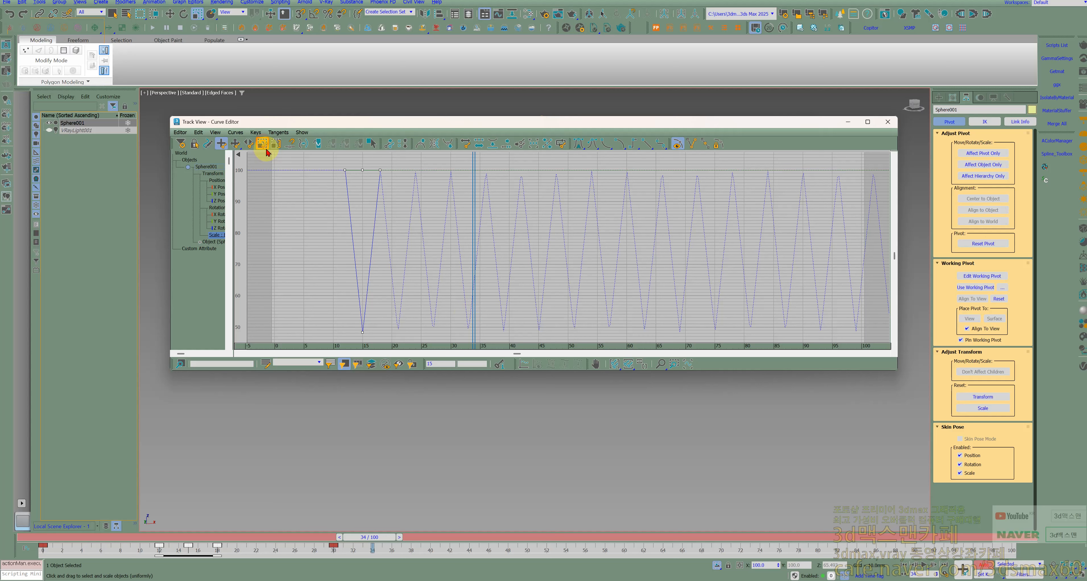
click(273, 170)
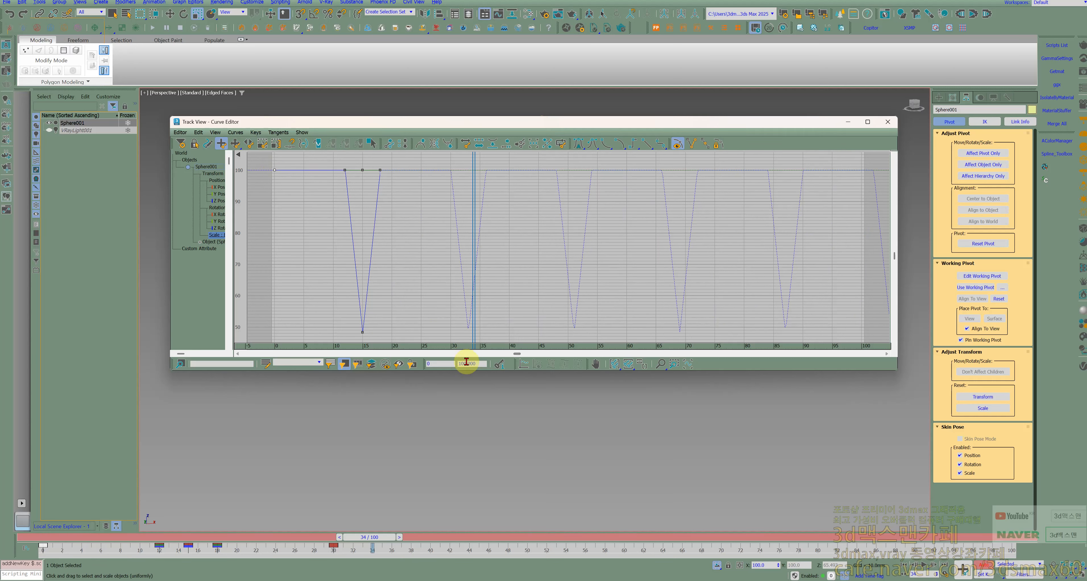
click(451, 170)
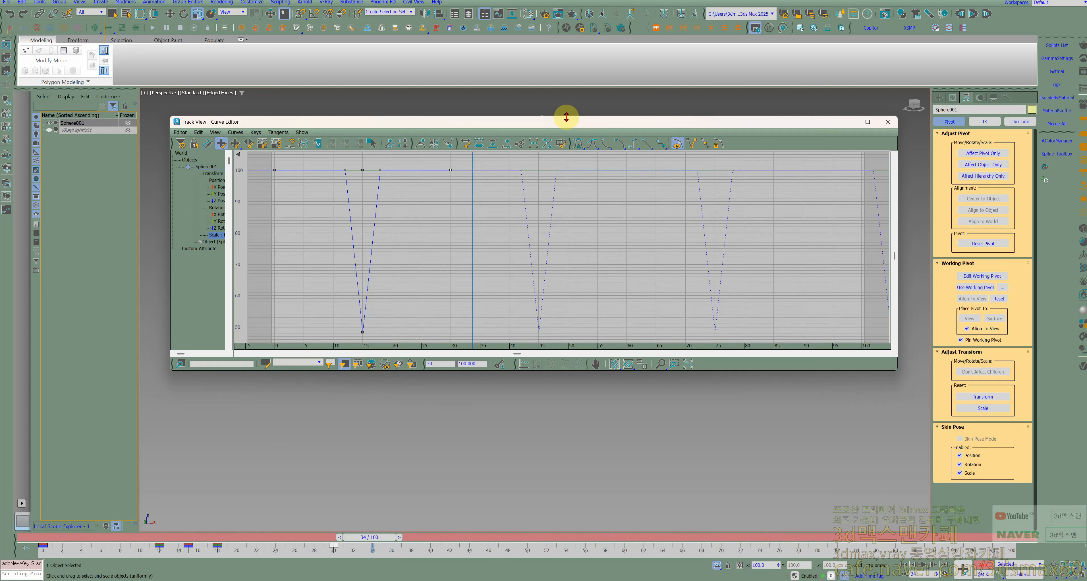
Step: Move the Curve Editor clear of the viewport and scrub the timeline to check the squash against the bounces
drag(568, 126, 1086, 197)
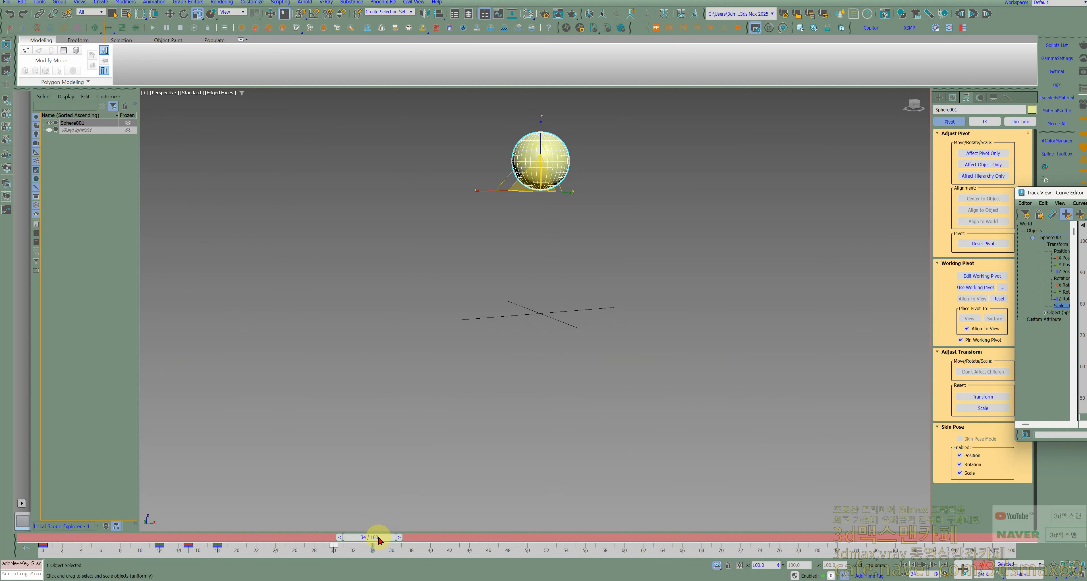
drag(378, 540, 480, 575)
key(r)
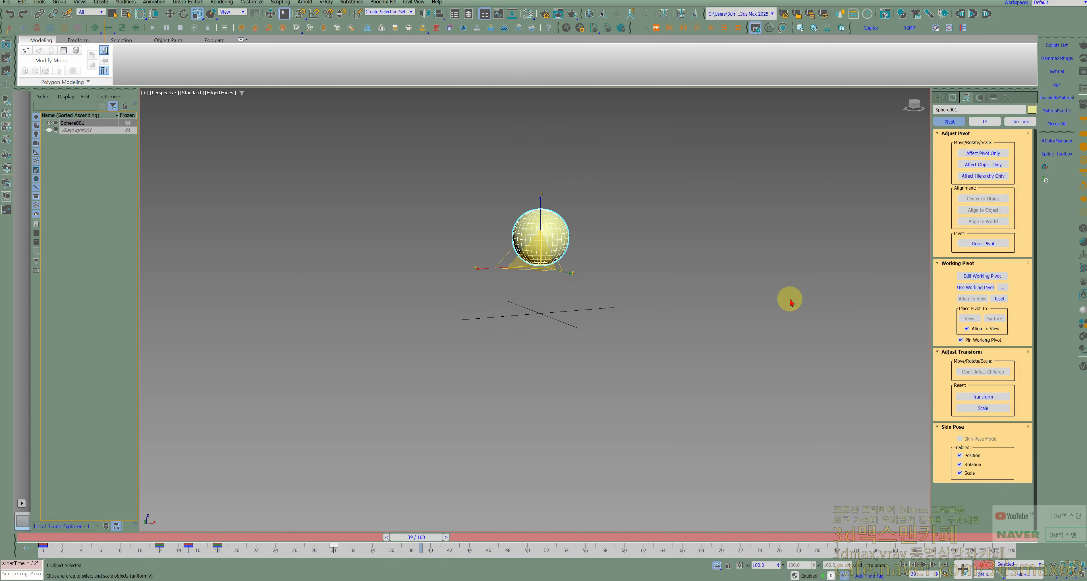
alt+middle_drag(565, 335, 572, 345)
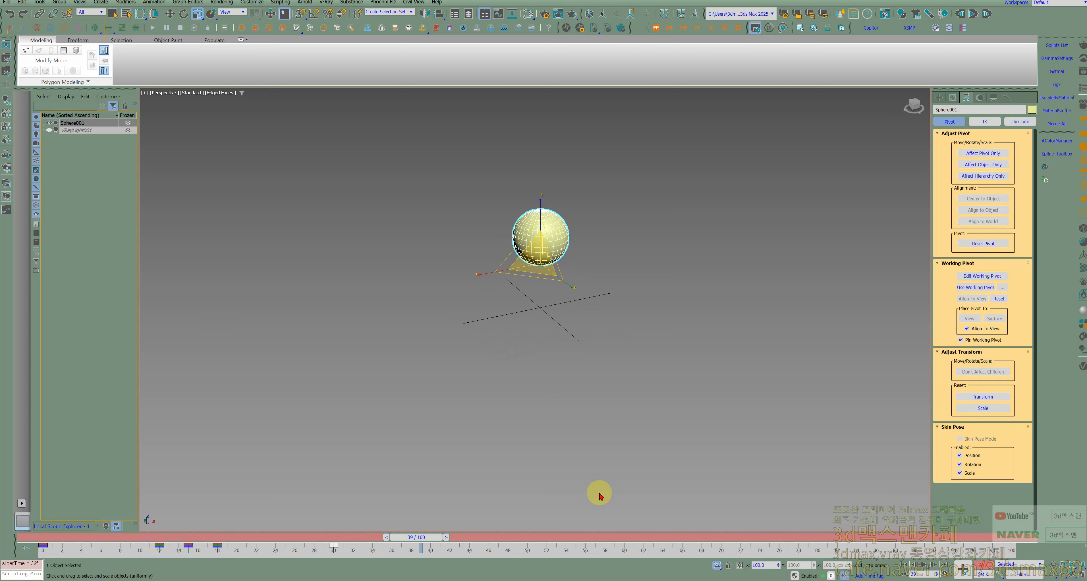
drag(408, 537, 449, 545)
key(r)
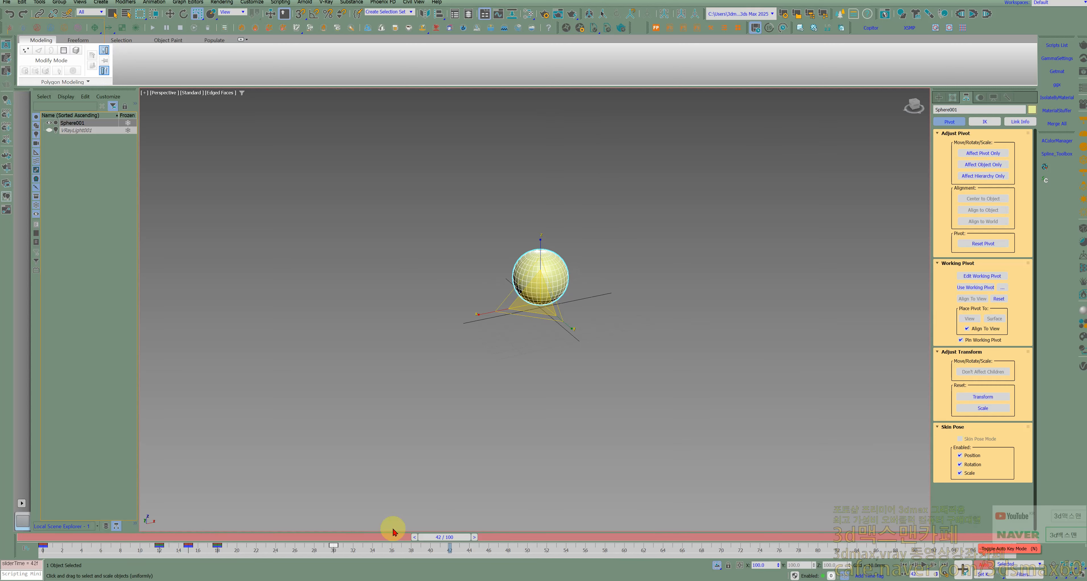
drag(438, 543, 35, 509)
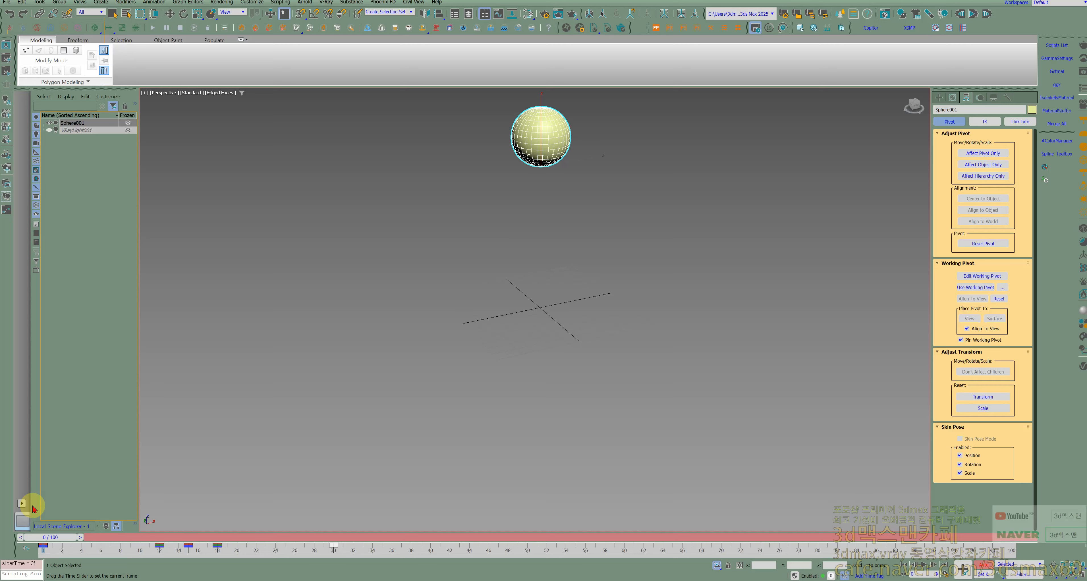
drag(44, 512, 187, 541)
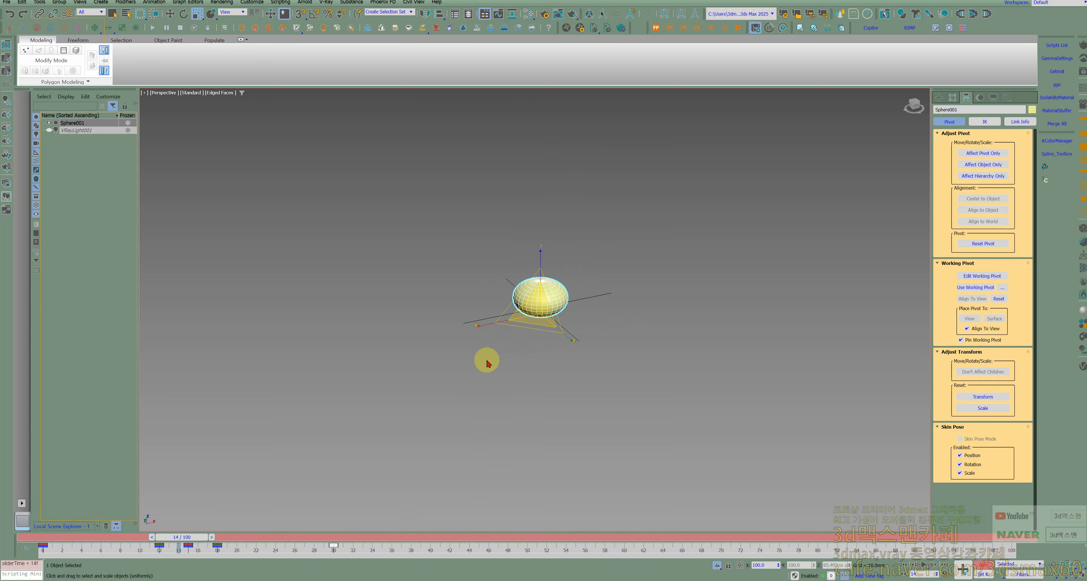
Step: Delete all keys of the sphere's Scale curve in the Curve Editor and close the editor
right_click(516, 288)
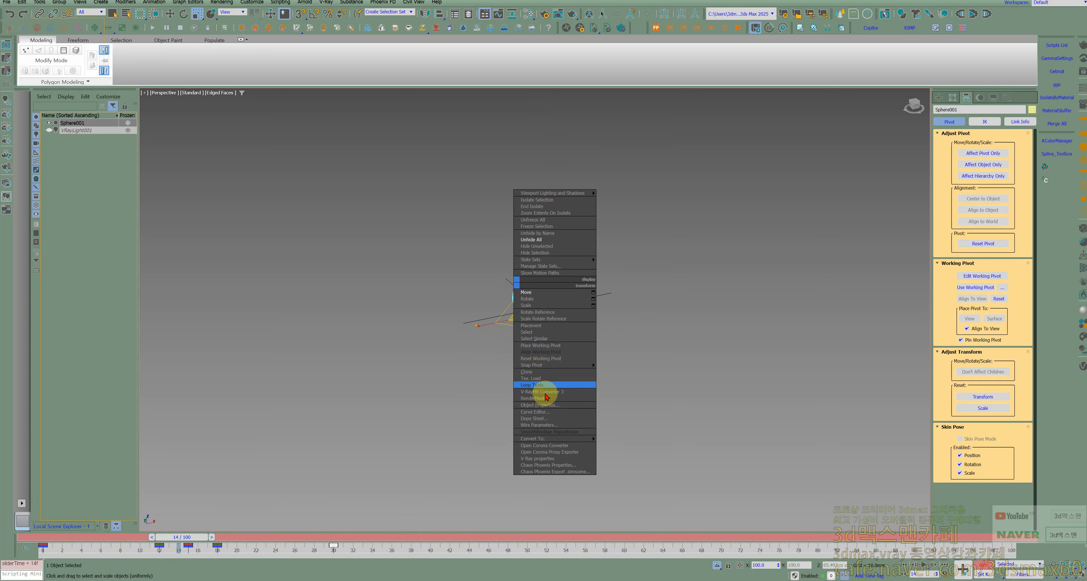
click(549, 410)
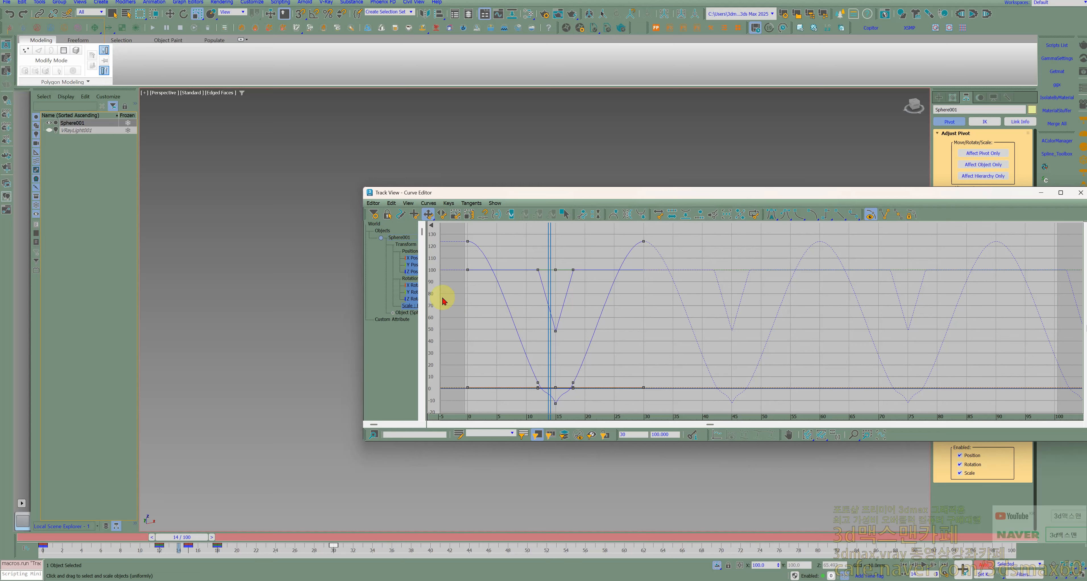
click(408, 306)
drag(456, 230, 734, 439)
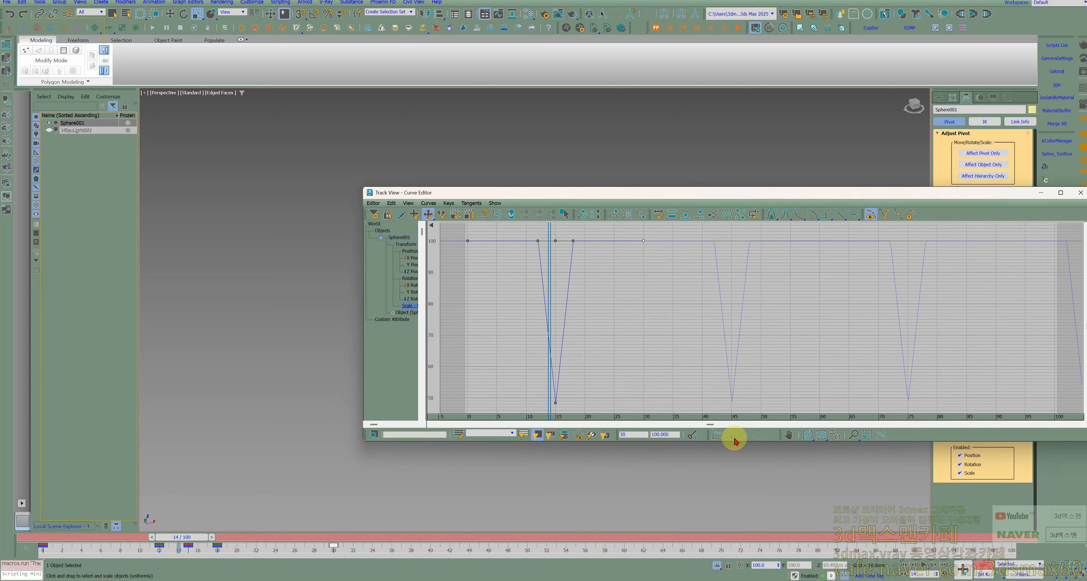
key(Delete)
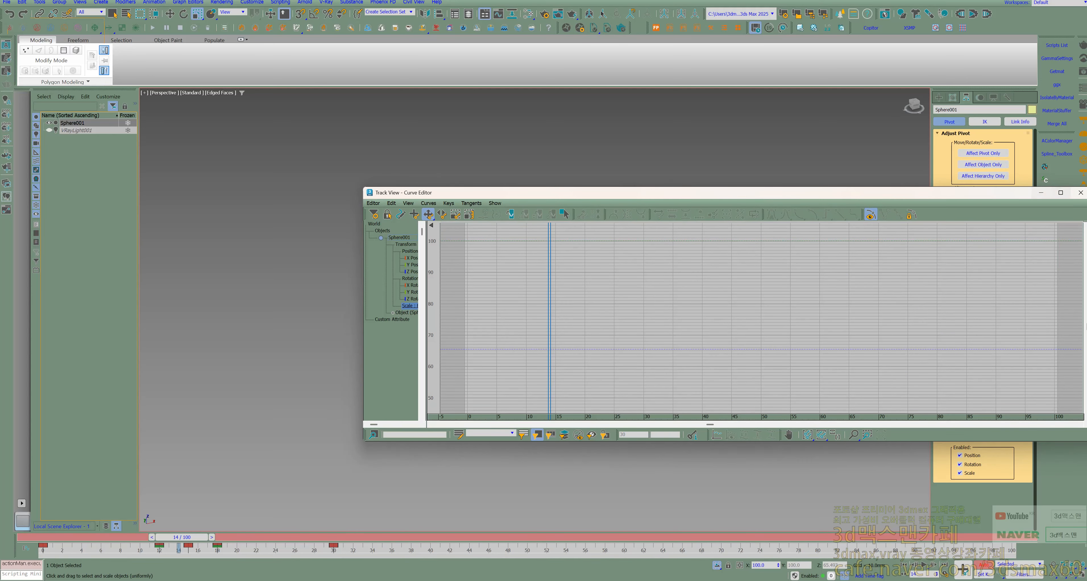
click(1080, 193)
Step: Delete the sphere's remaining keys around the contact point at frames 12, 15 and 18
drag(184, 536, 167, 557)
key(r)
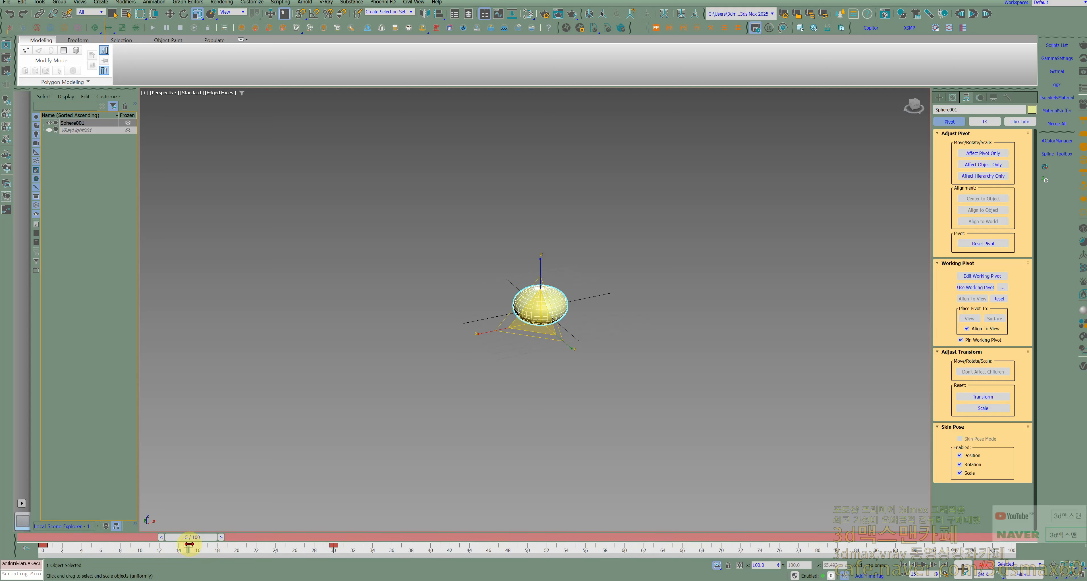
key(Delete)
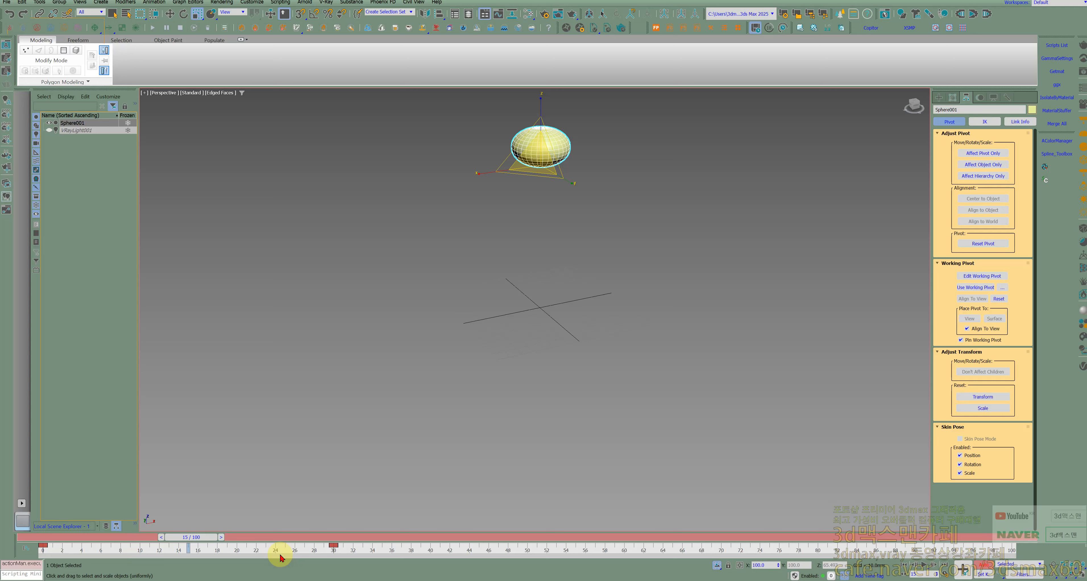
Step: Undo the key deletions and the squash edits back to the unscaled sphere with keys at frames 0, 15 and 30
key(ctrl+z)
key(ctrl+z)
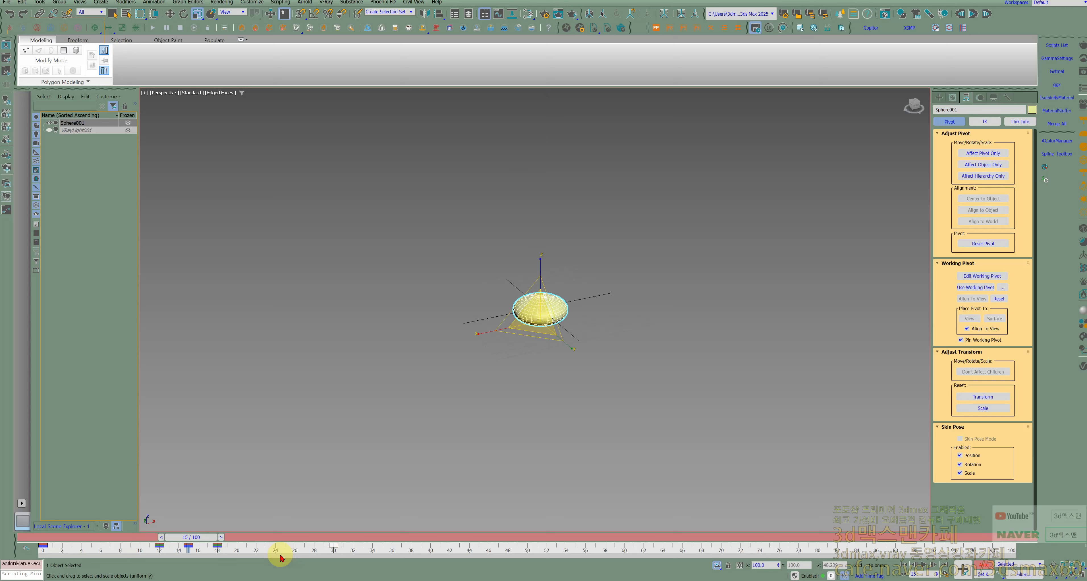
key(ctrl+z)
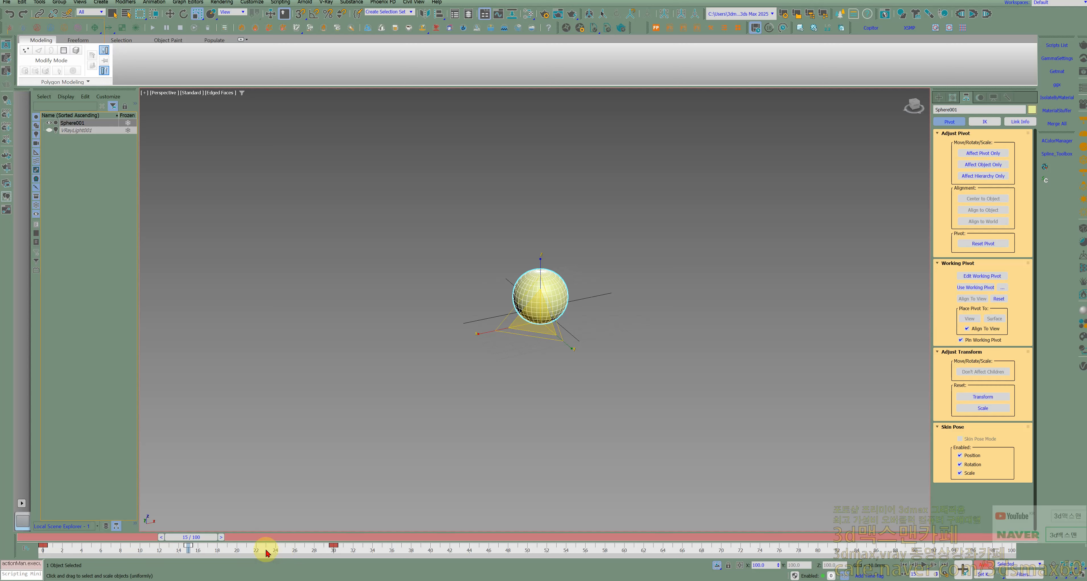
Step: Scrub to frame 20, run AutoStretch.mse from the Scripts List, and place its window beside the sphere
drag(214, 540, 263, 546)
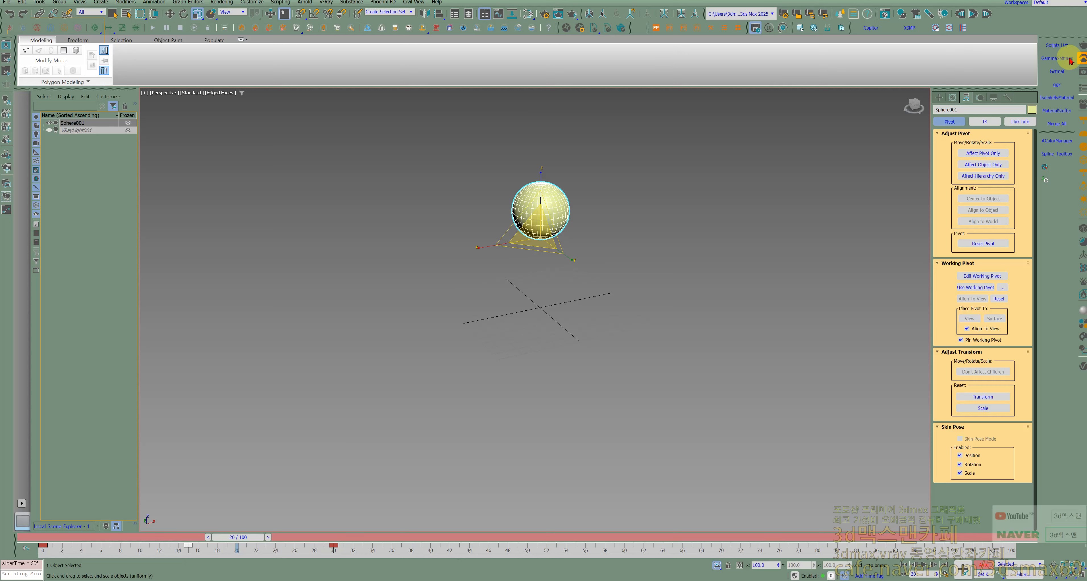
click(1056, 44)
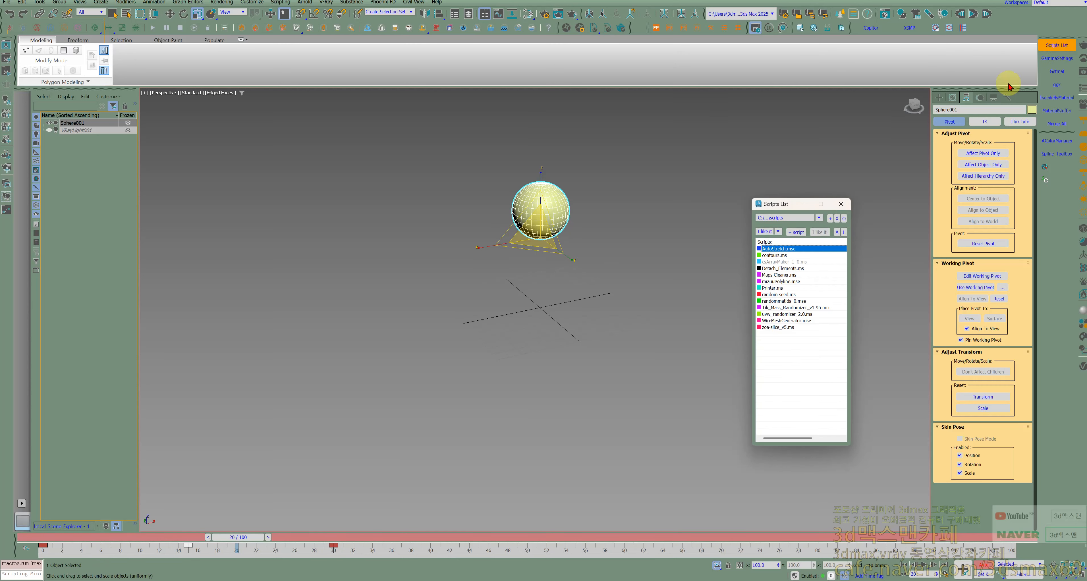
double_click(798, 249)
drag(527, 182, 338, 186)
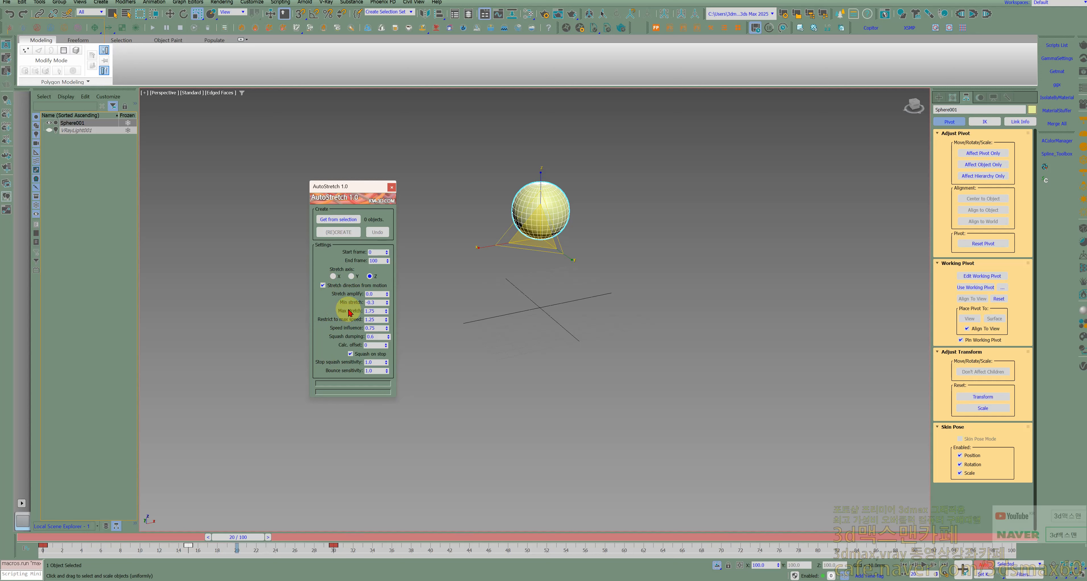
Step: Review AutoStretch's stretch amplify and speed influence settings, and load the selected sphere as its object
click(380, 293)
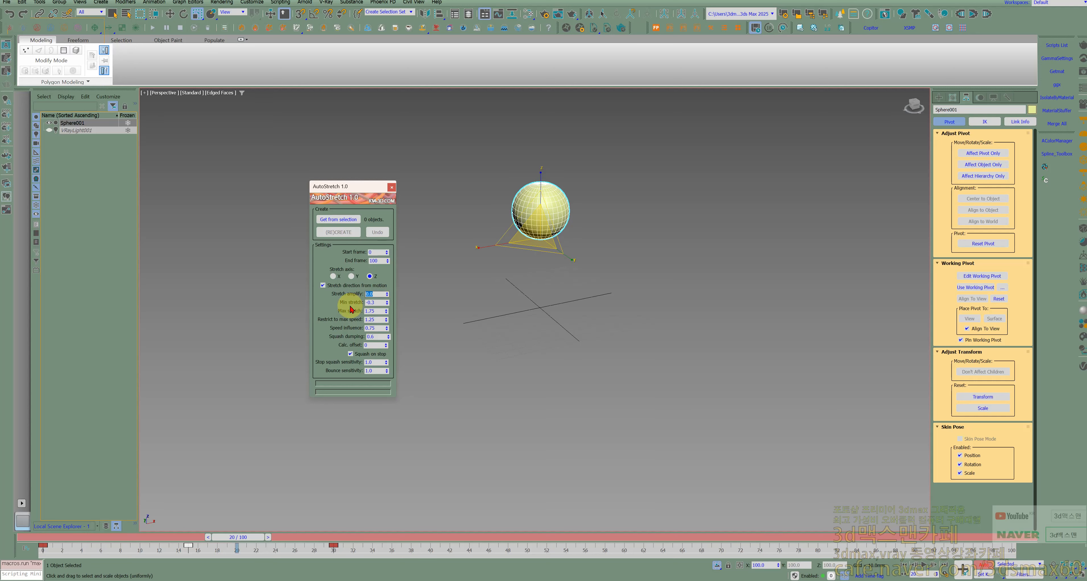
double_click(371, 328)
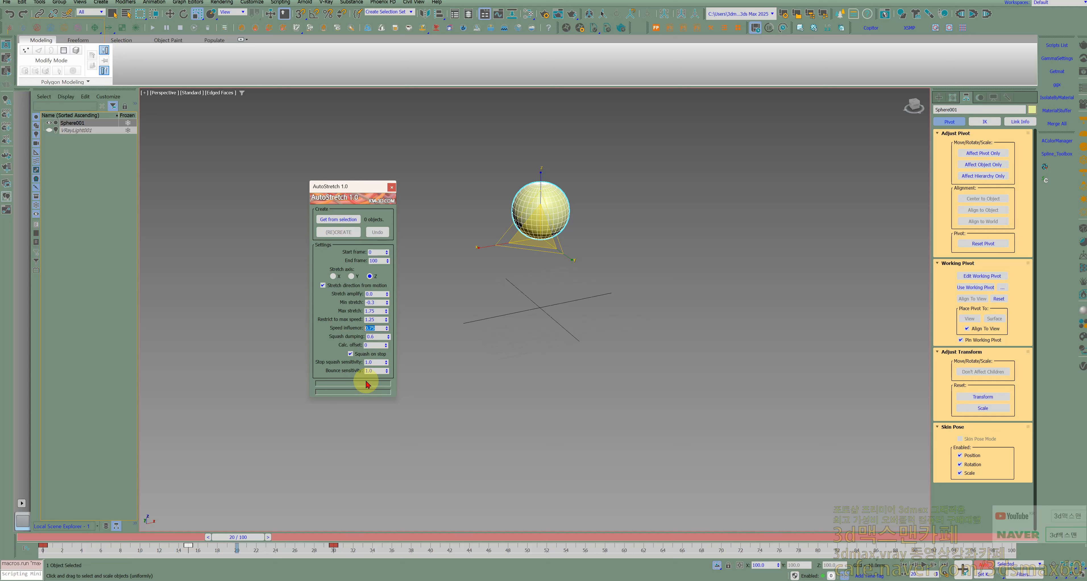
click(347, 221)
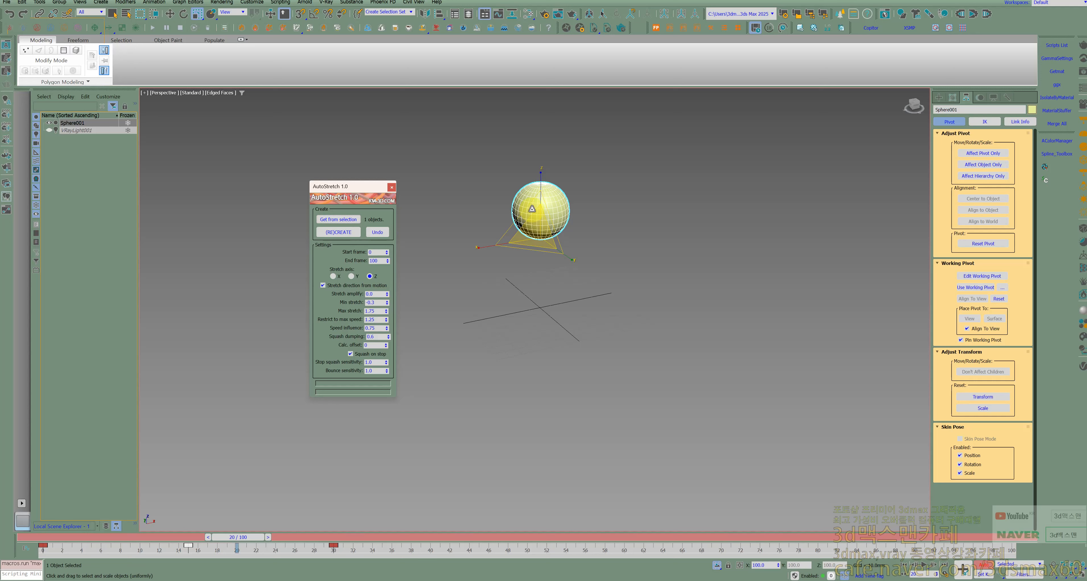
Step: Generate the sphere's stretch with AutoStretch's default settings, scrub through the animation, and undo the generated stretch
click(342, 219)
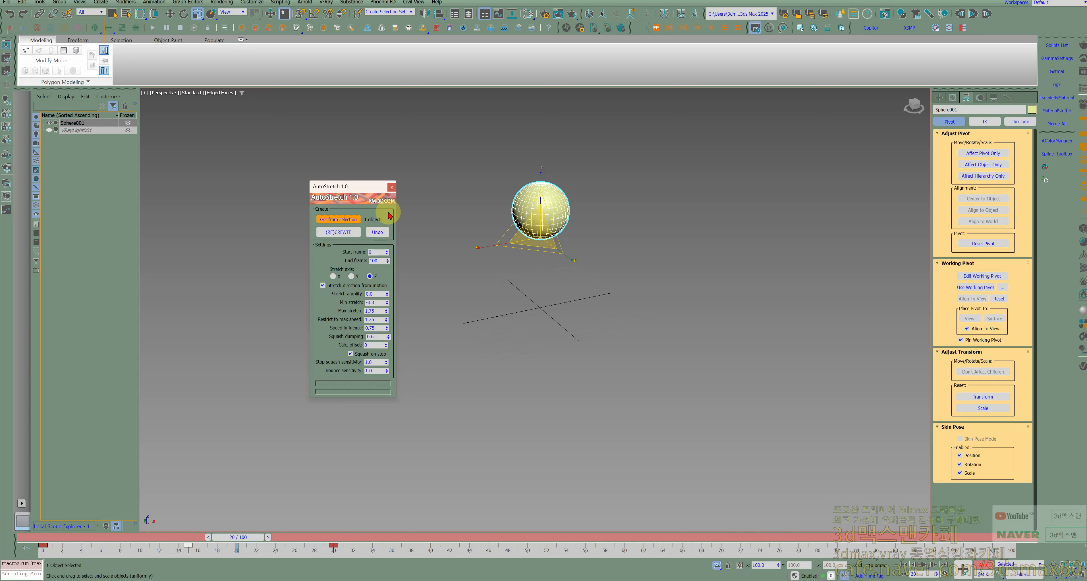
click(354, 232)
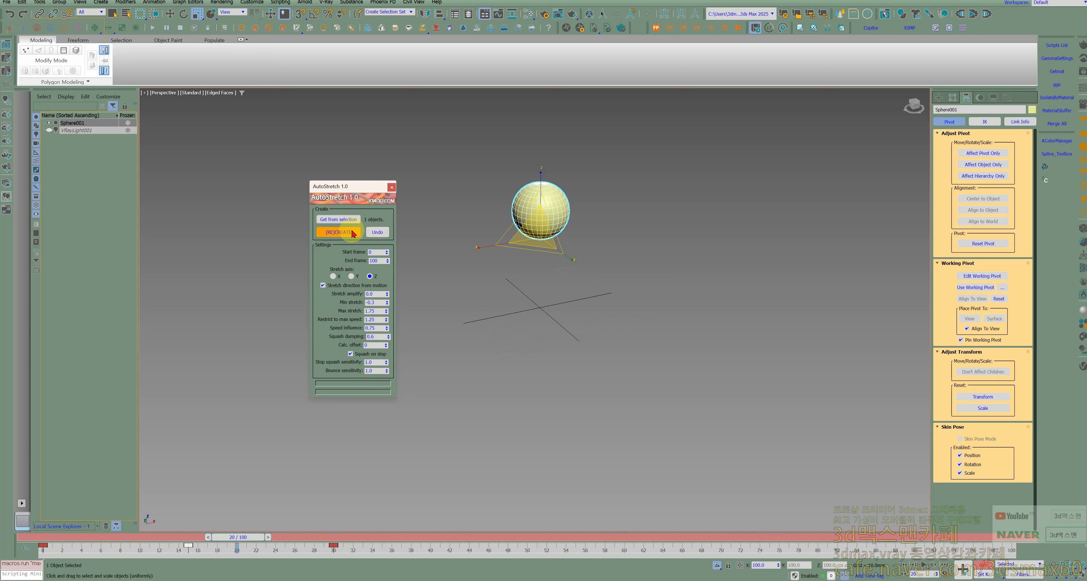
click(344, 233)
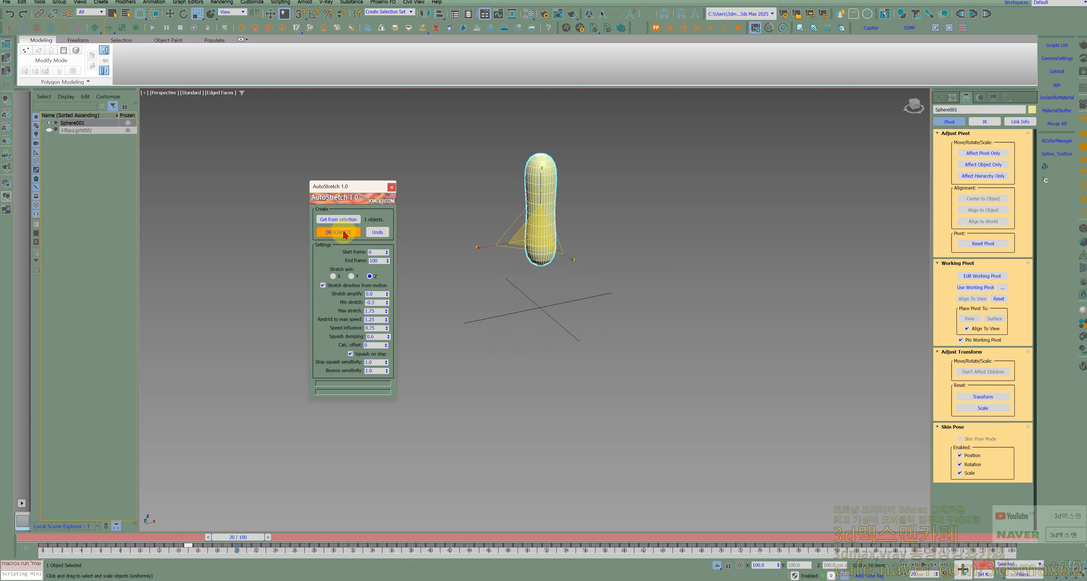
drag(252, 539, 125, 537)
drag(203, 548, 1067, 505)
right_click(1060, 505)
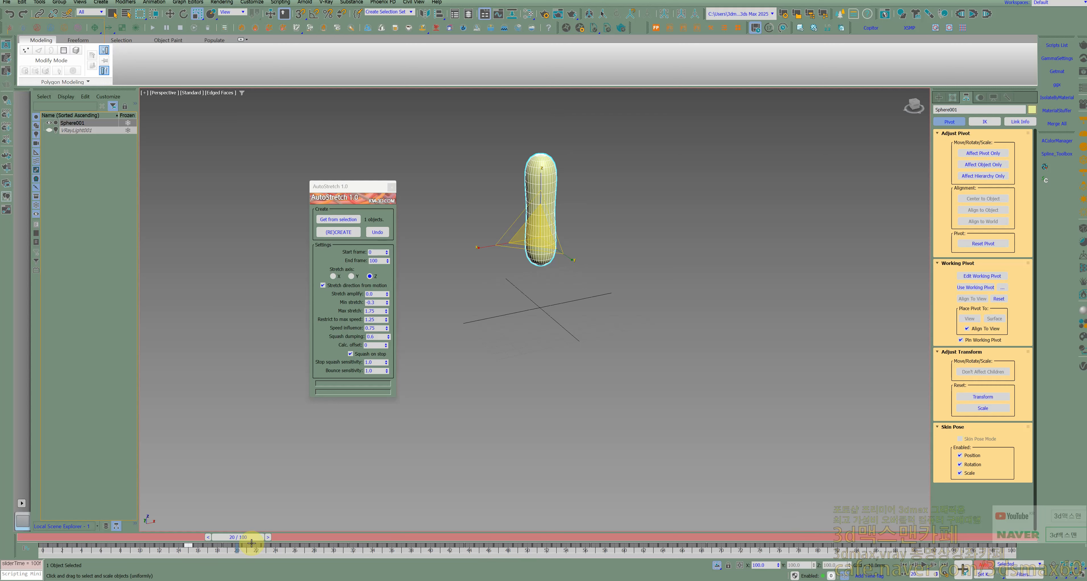
drag(223, 539, 12, 517)
click(377, 231)
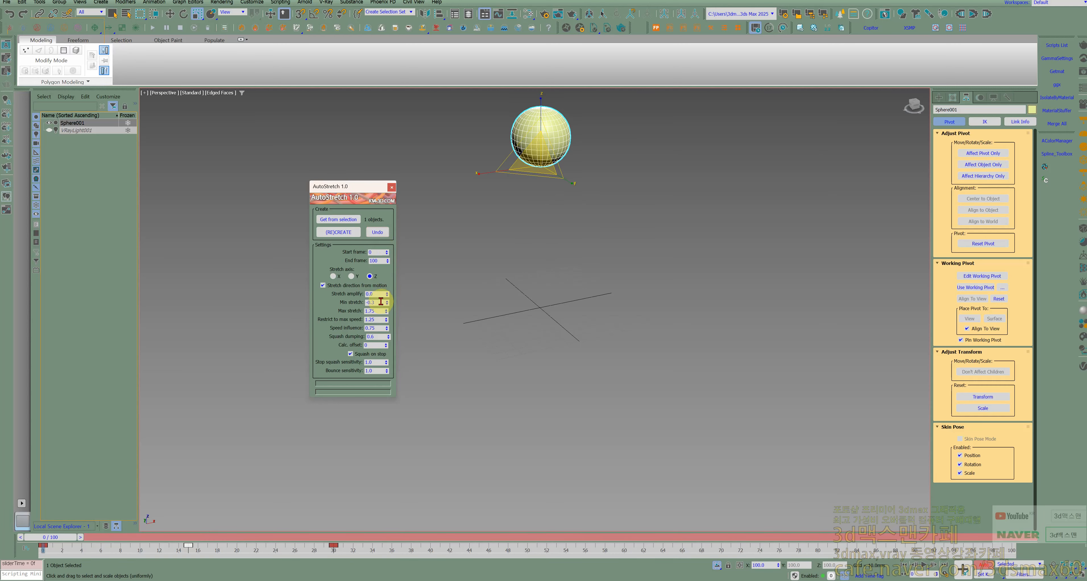
Step: Set AutoStretch's min stretch to 0.0 and its max stretch, speed influence and squash dumping to 0.2
drag(380, 301, 326, 307)
click(379, 310)
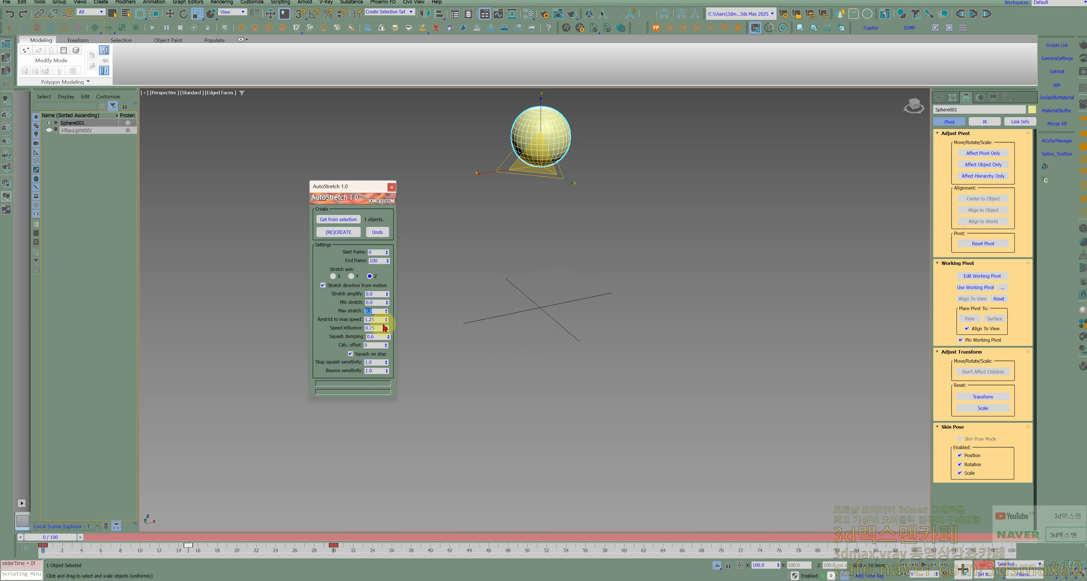
drag(384, 328, 314, 325)
drag(382, 337, 316, 336)
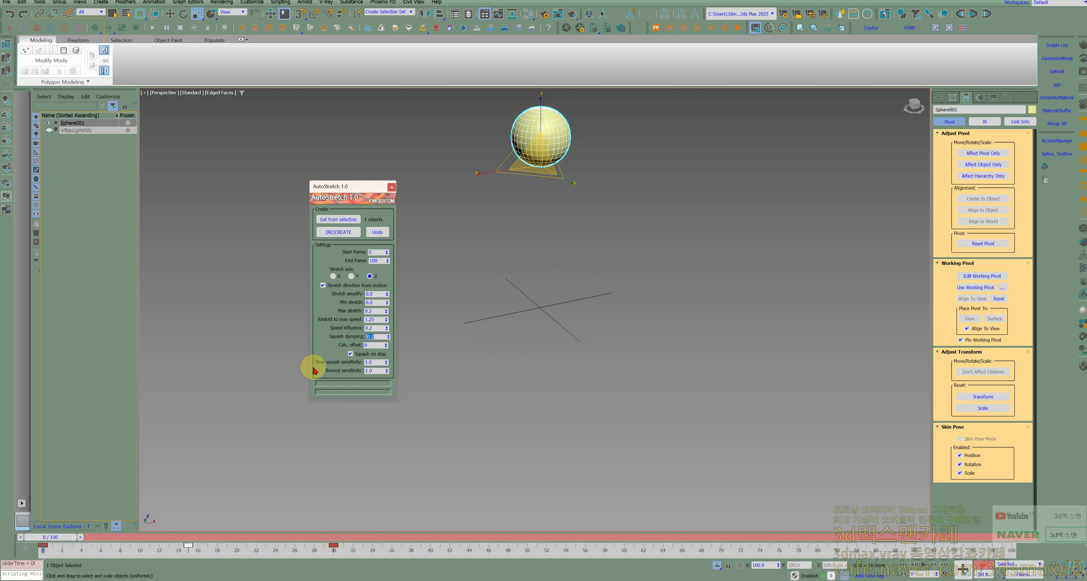
Step: Regenerate the sphere's stretch with the reduced settings and scrub to frame 37 to check it
click(354, 232)
drag(73, 536, 417, 564)
key(r)
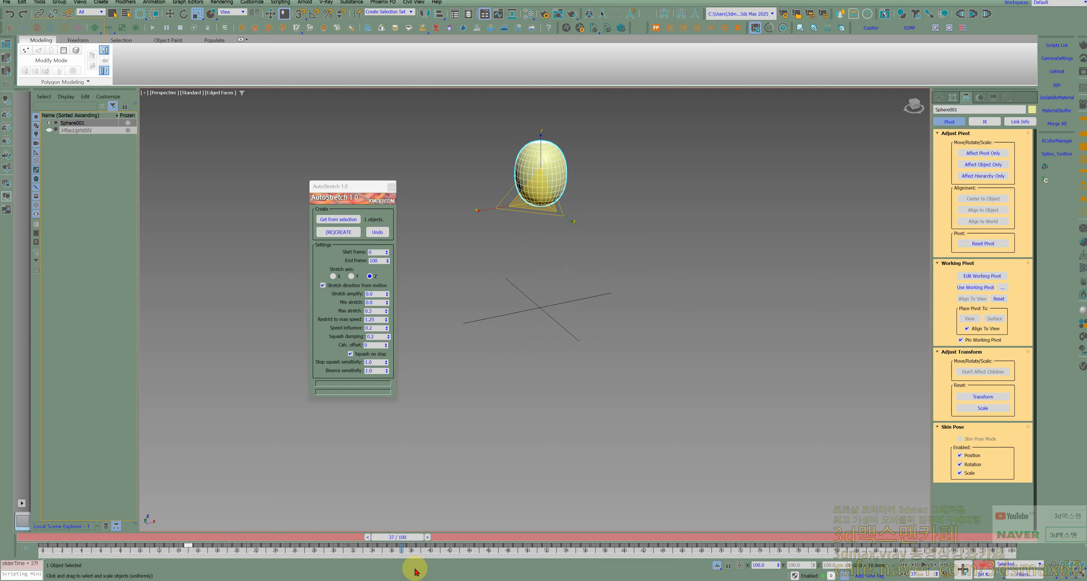
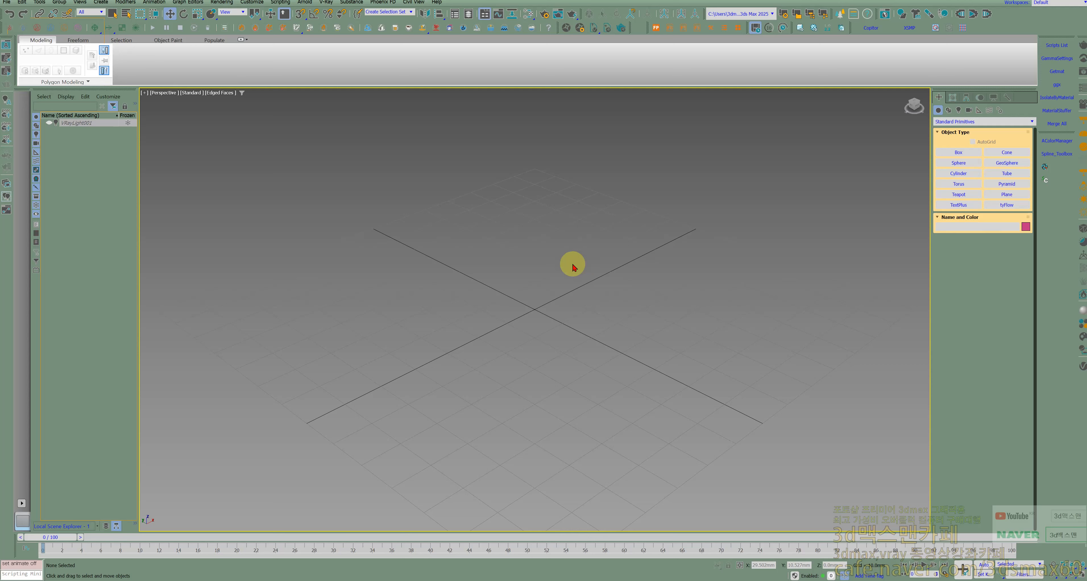
Step: Create a square plane about 209 mm wide at the origin with 200 length and 200 width segments
click(1006, 194)
click(990, 249)
drag(539, 282, 843, 495)
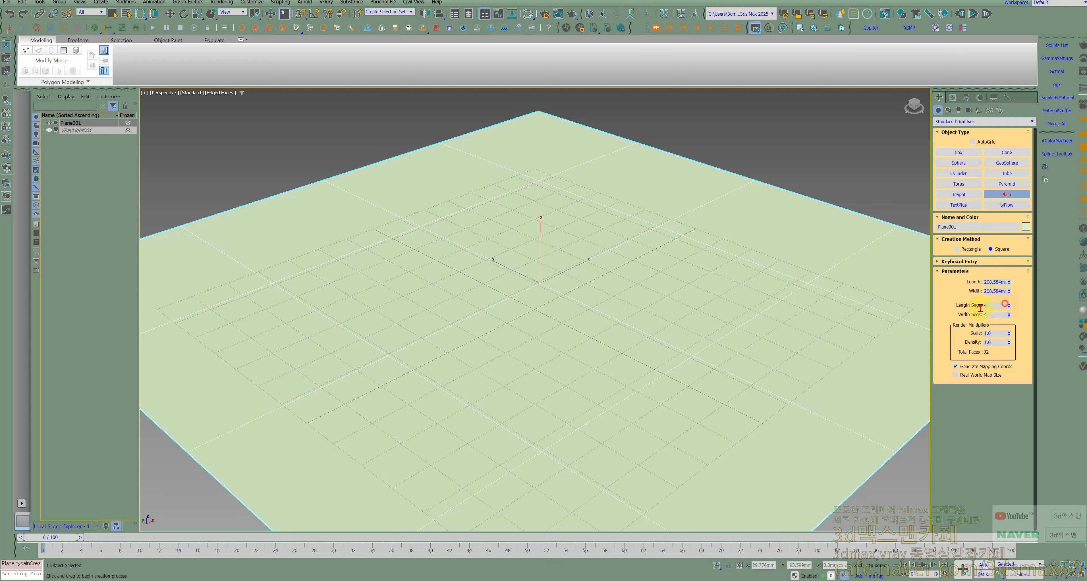
text(200)
key(Tab)
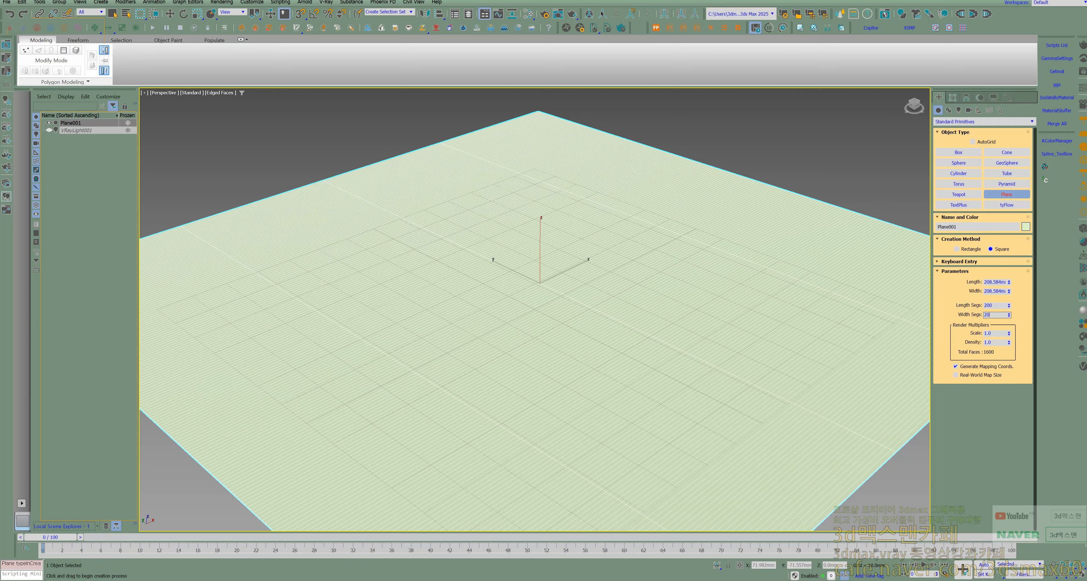
scroll(648, 287, down, 4)
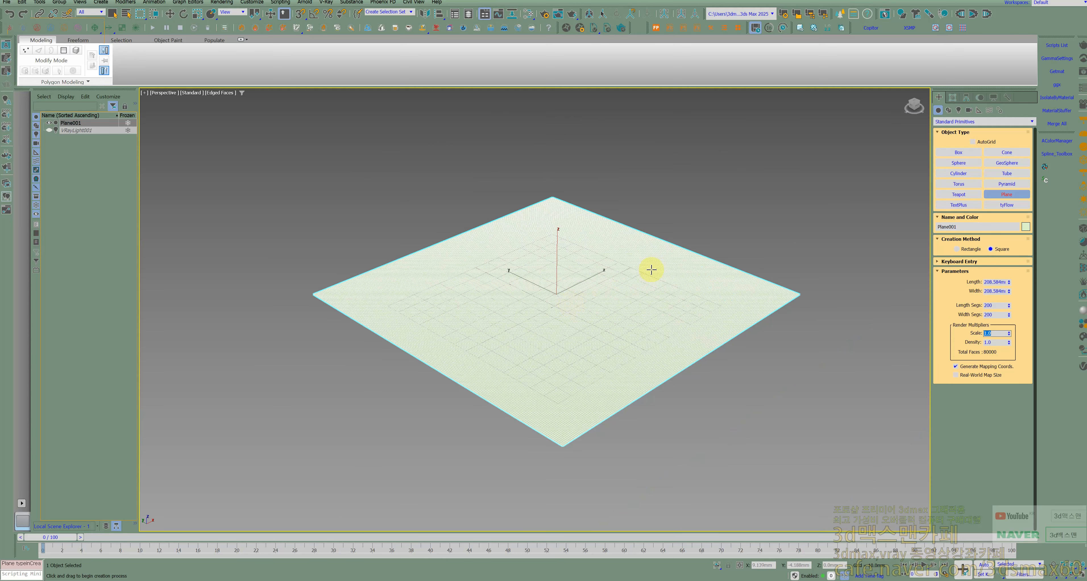
Step: Create a sphere beside the plane's edge and use Auto Key to move it about 298 mm along X across the plane at frame 100
click(958, 162)
drag(401, 403, 402, 417)
key(w)
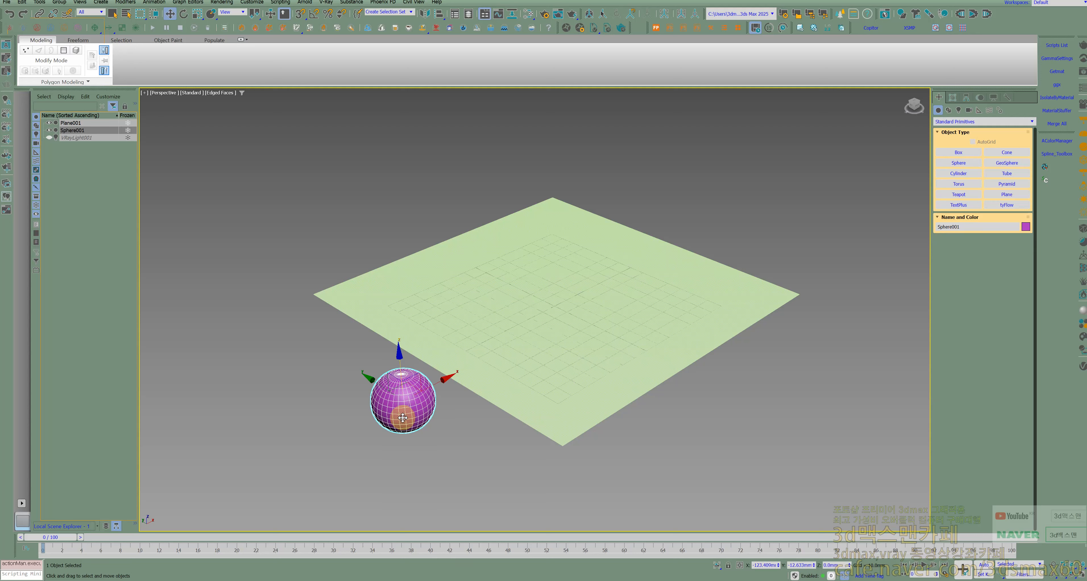
key(n)
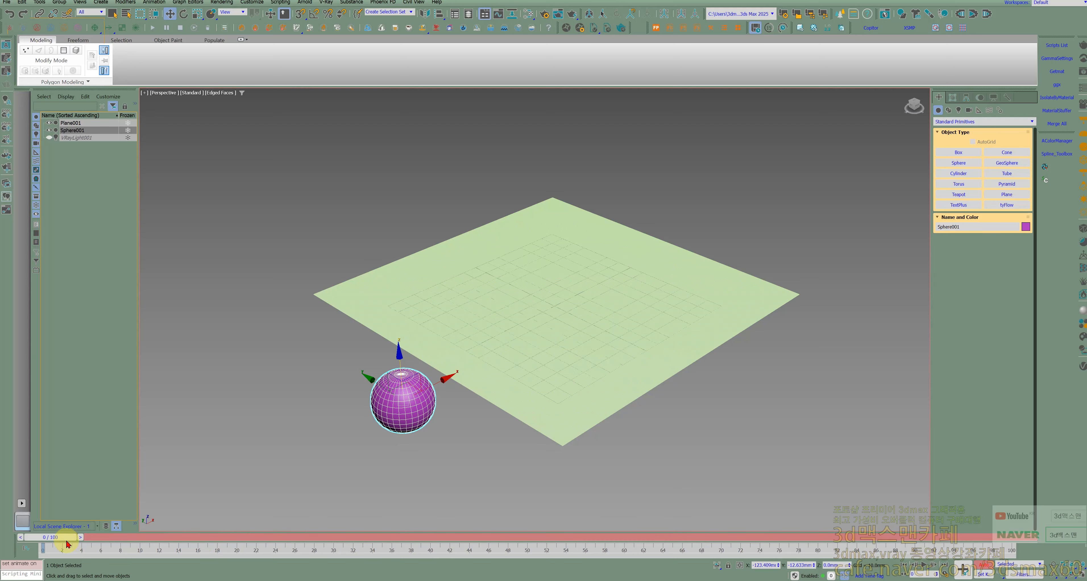
drag(68, 536, 1008, 537)
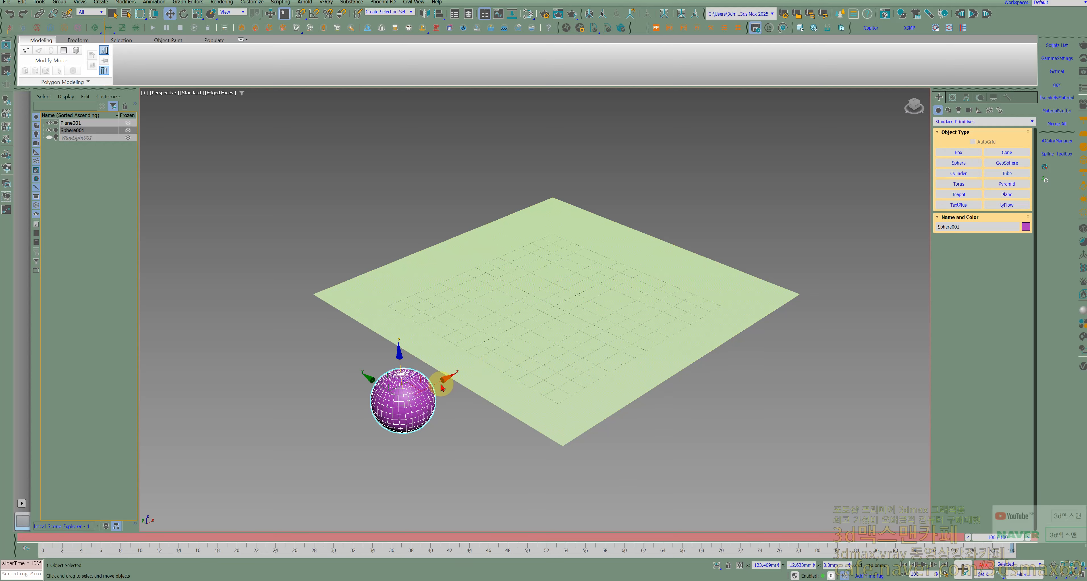
drag(442, 388, 755, 254)
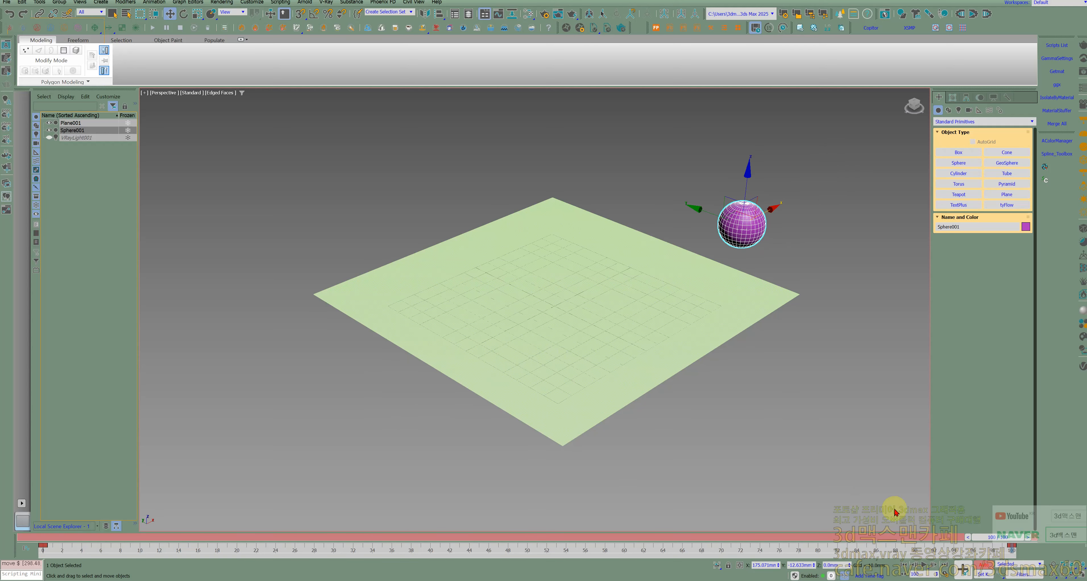
drag(983, 536, 274, 563)
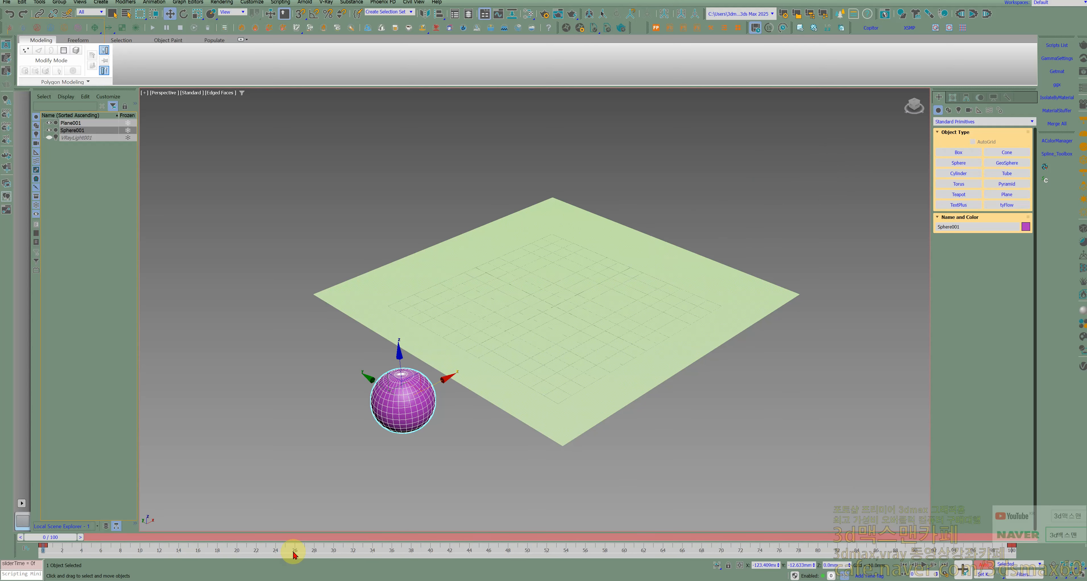
key(n)
Step: Add a Vol. Select modifier to the plane
click(546, 393)
middle_drag(548, 371, 482, 355)
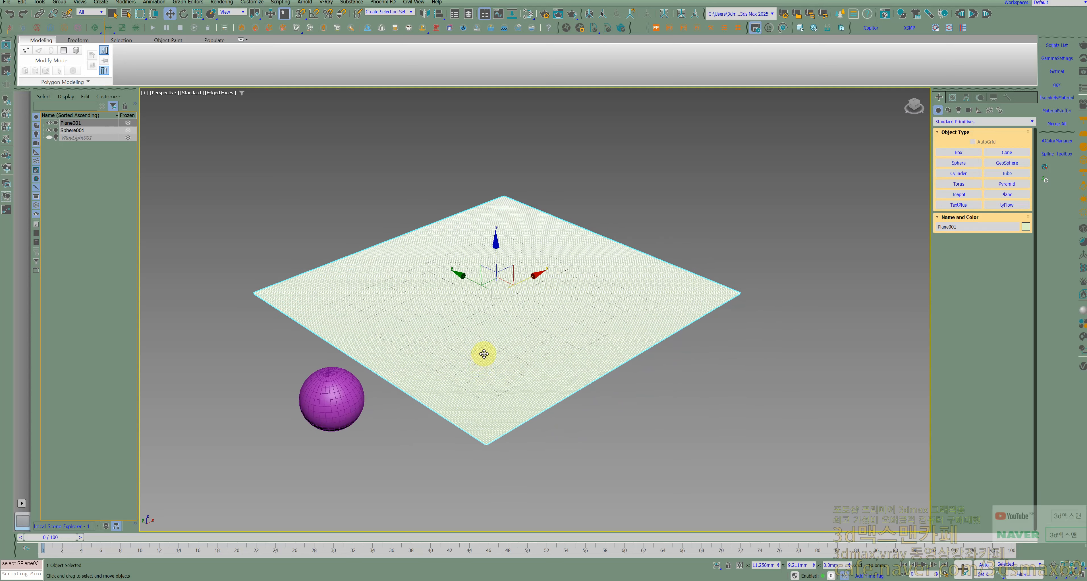
scroll(485, 354, up, 3)
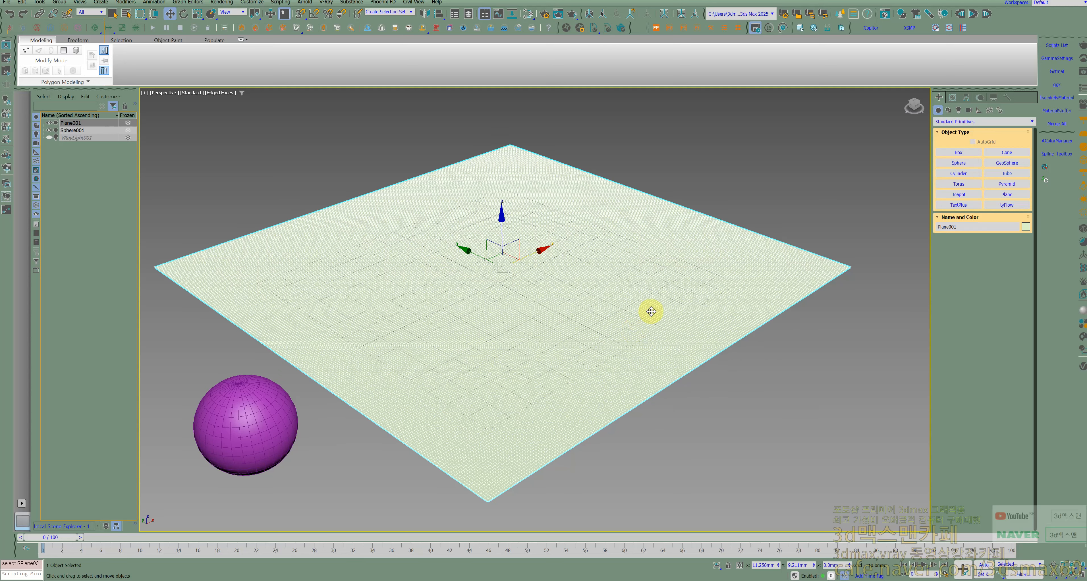
key(Tab)
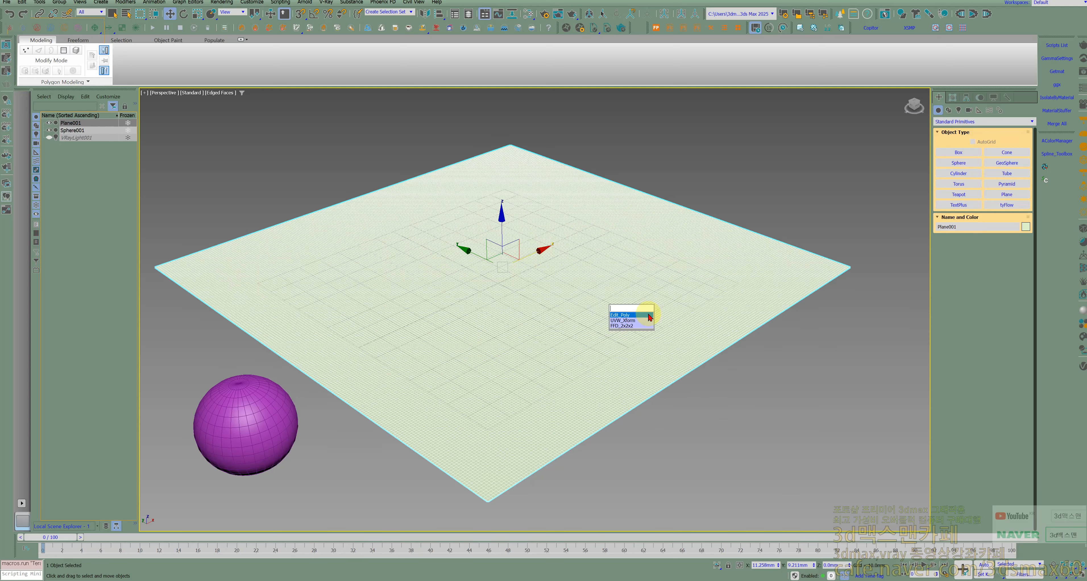
text(vol)
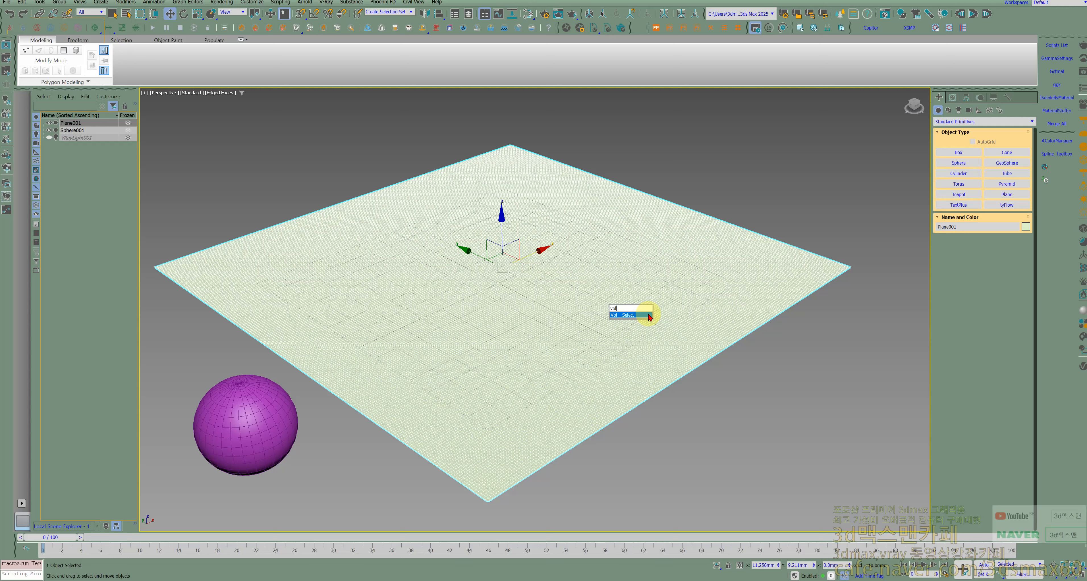
click(637, 315)
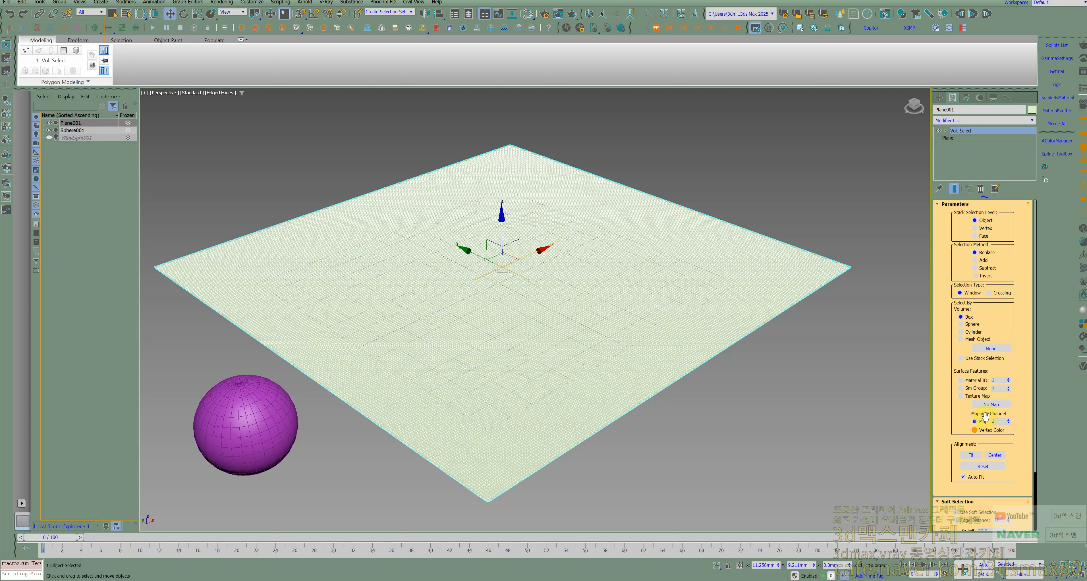
Step: Use Sphere001 as the Mesh Object selection volume, scrub to frame 21, and set the stack selection level to Vertex
click(972, 347)
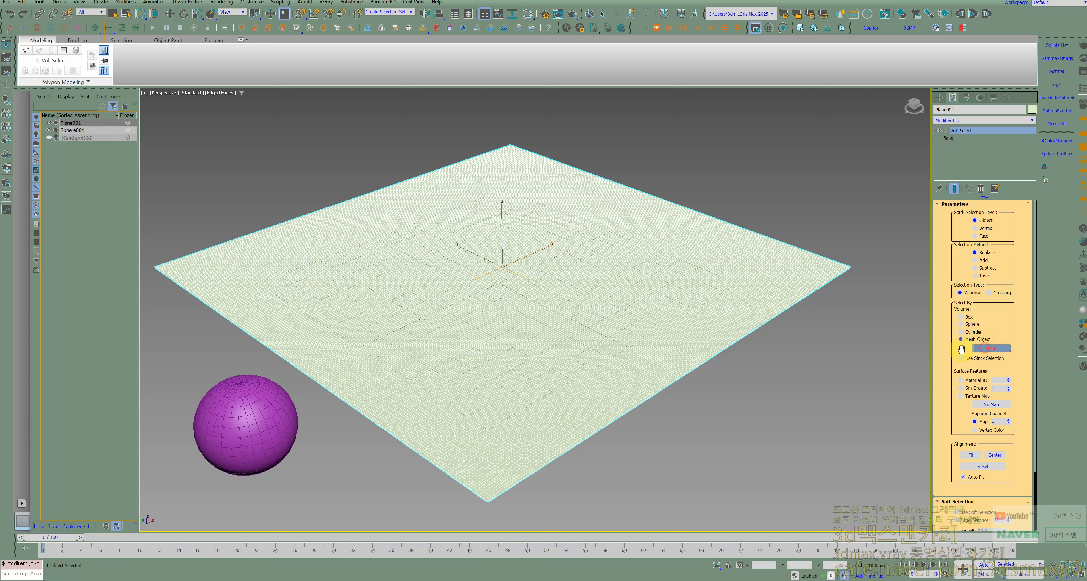
click(285, 397)
drag(64, 537, 261, 537)
click(988, 229)
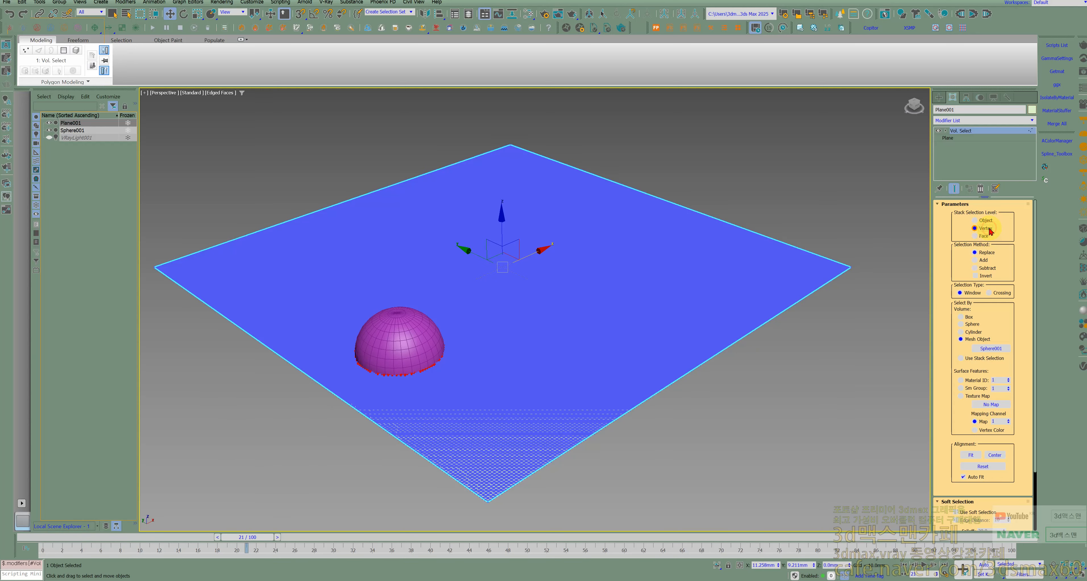
Step: Enable soft selection in the plane's Vol. Select modifier, keeping the falloff at 20
scroll(968, 471, down, 3)
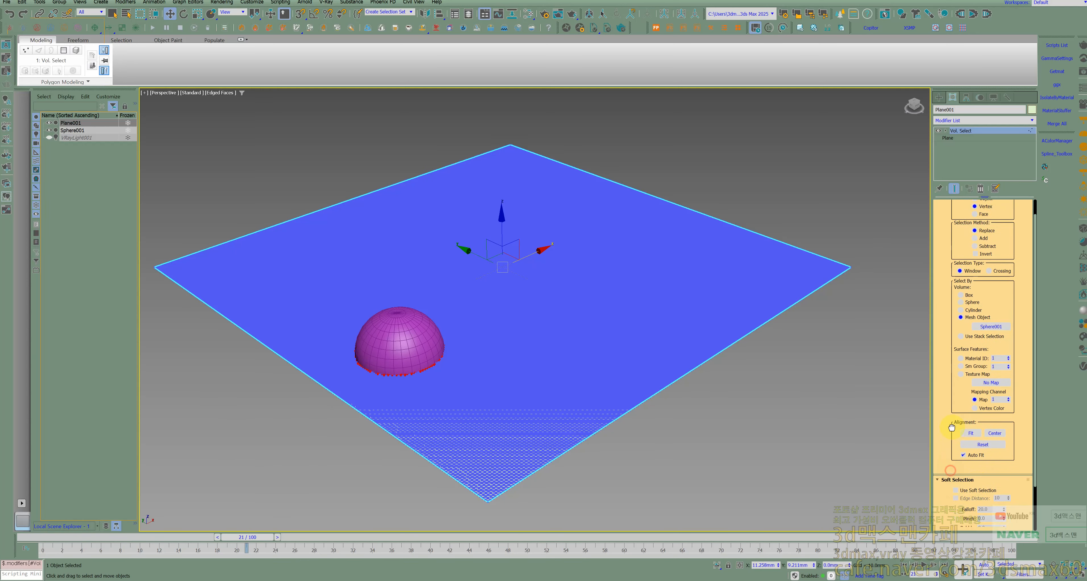
click(978, 465)
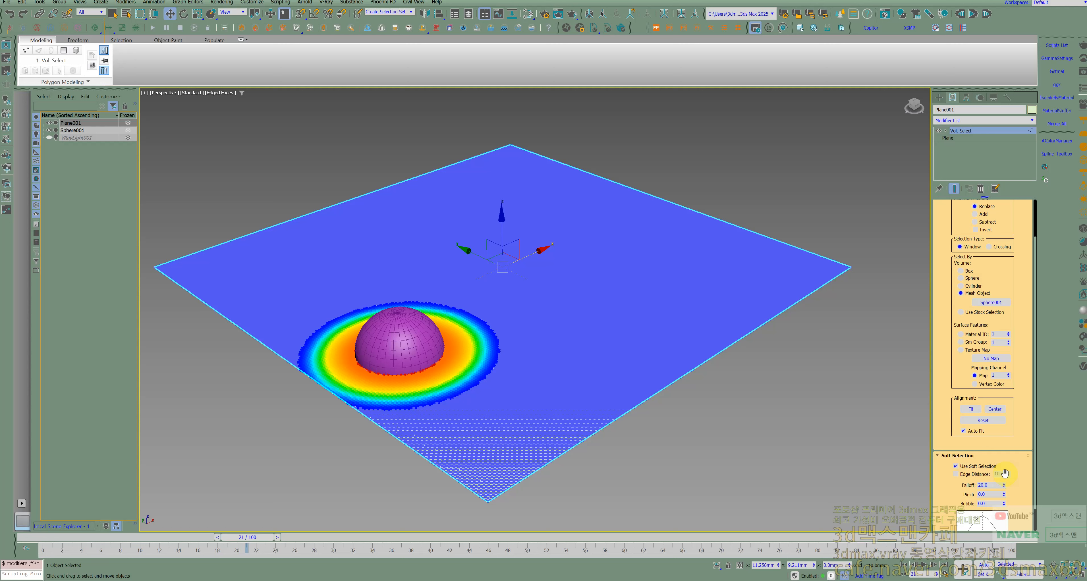
drag(1005, 473, 1004, 472)
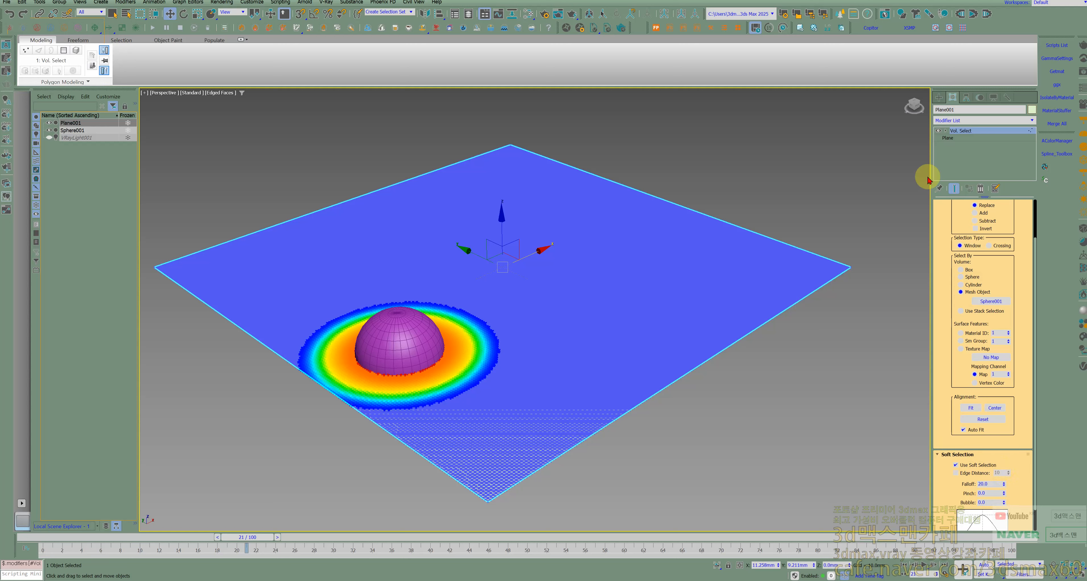
Step: Add an XForm modifier above Vol. Select and move its gizmo down about 10 mm to dent the plane under the sphere
middle_drag(627, 235, 648, 223)
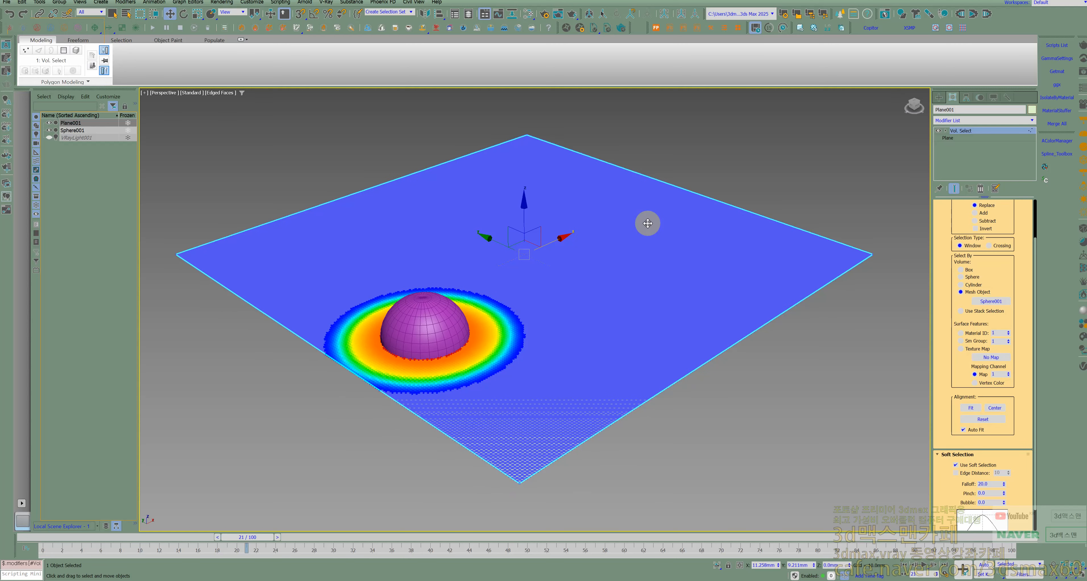
key(Tab)
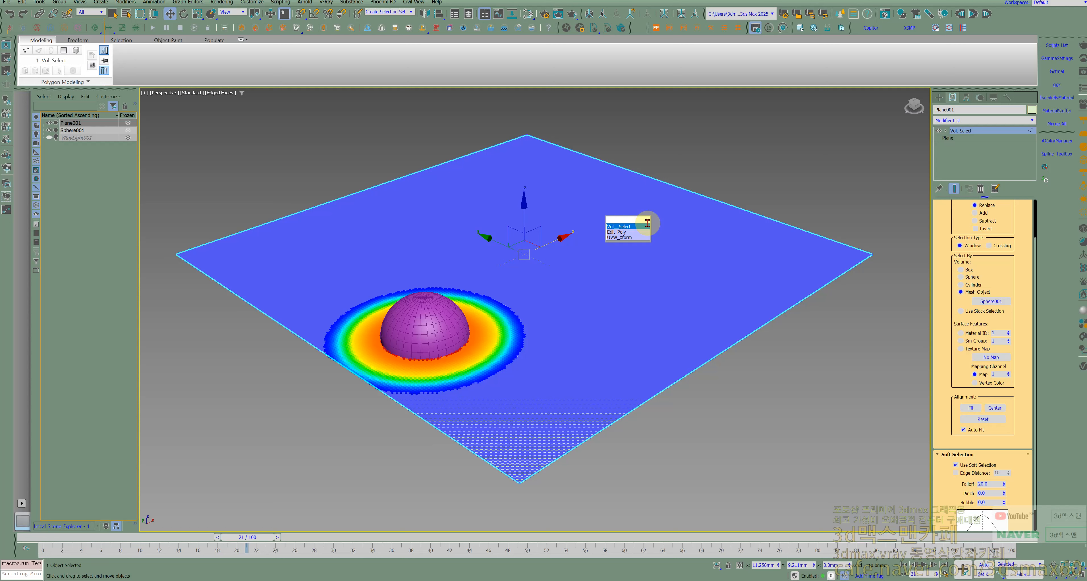
text(x)
click(625, 227)
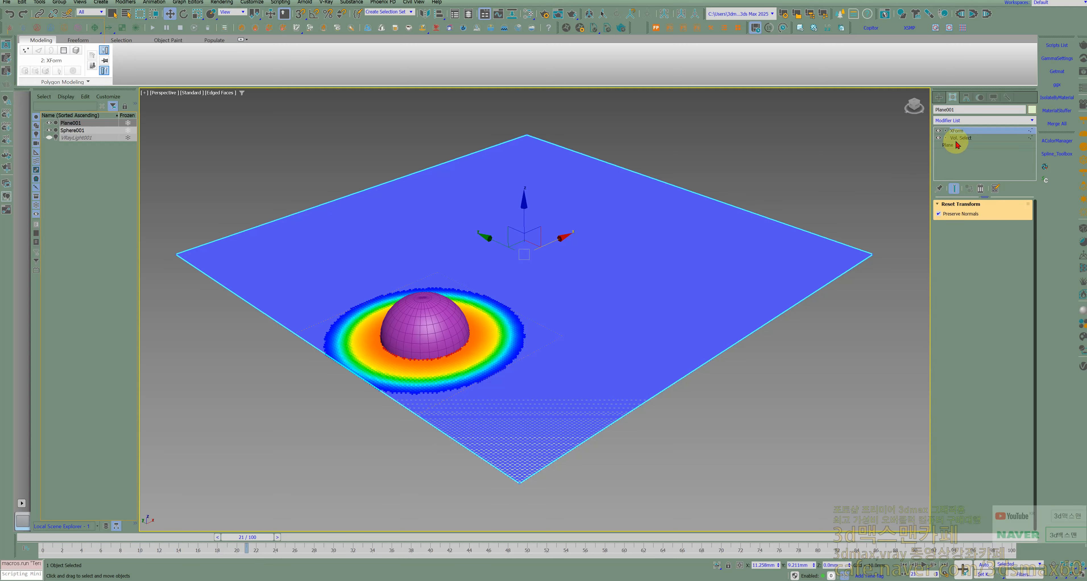
click(944, 131)
click(959, 139)
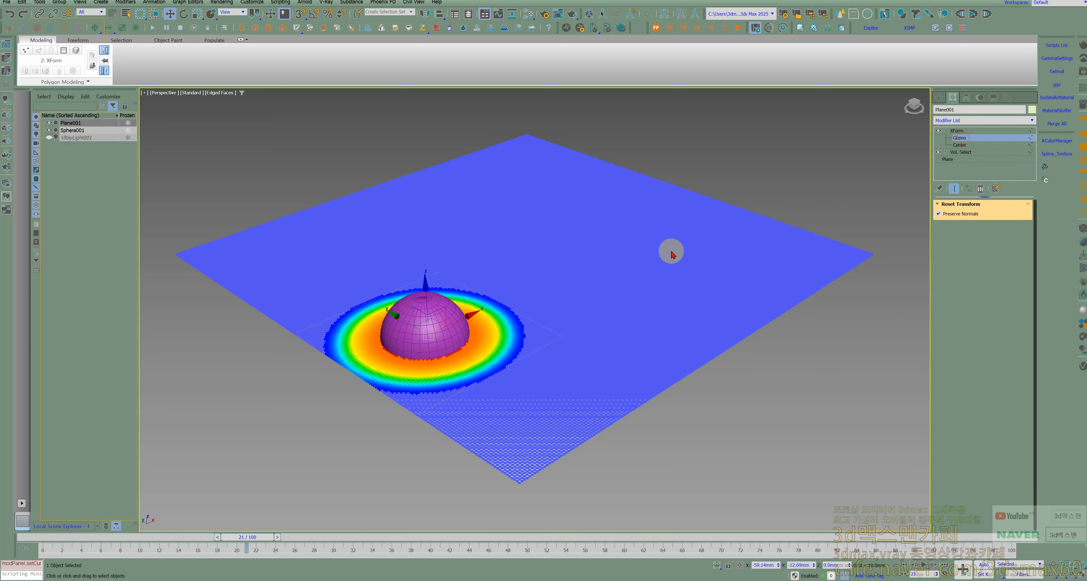
drag(430, 293, 431, 314)
Step: Scrub forward to frame 37 and back to frame 0 to check how the dent follows the sphere
drag(239, 540, 401, 553)
key(w)
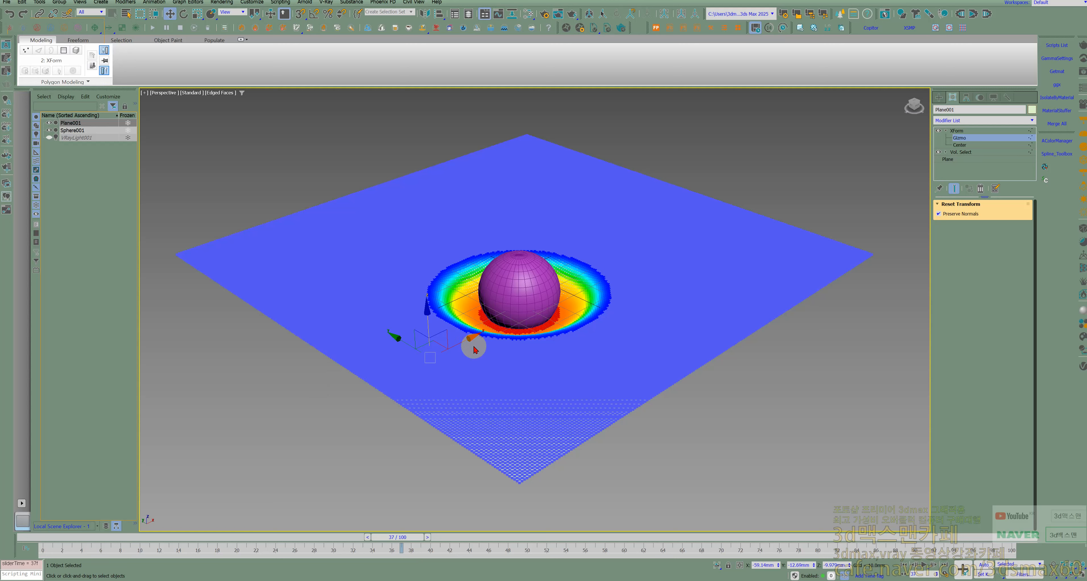
drag(388, 537, 17, 490)
key(w)
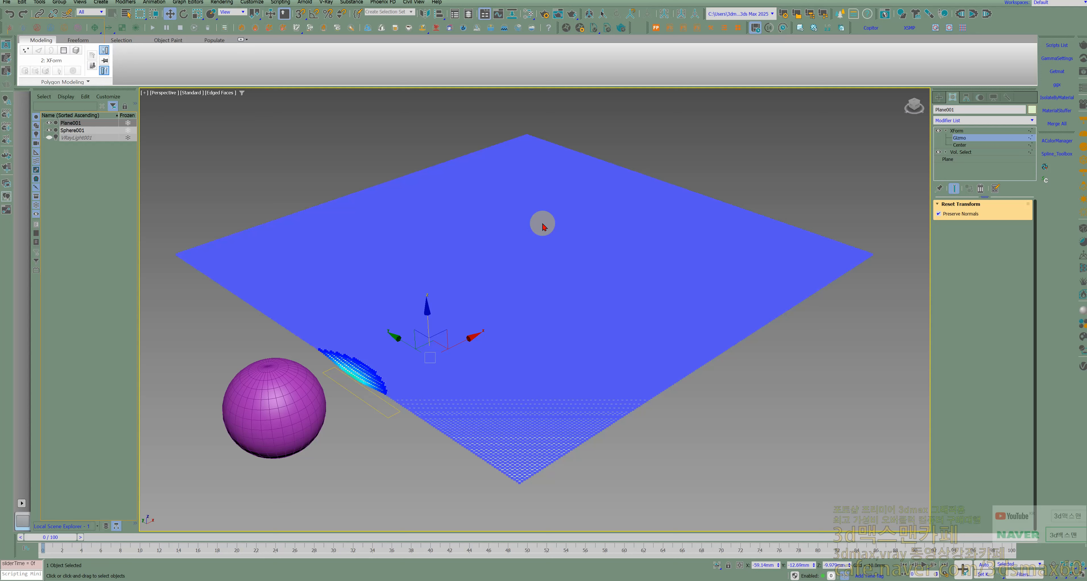
Step: Add a Data Channel modifier above XForm in the plane's modifier stack
click(970, 130)
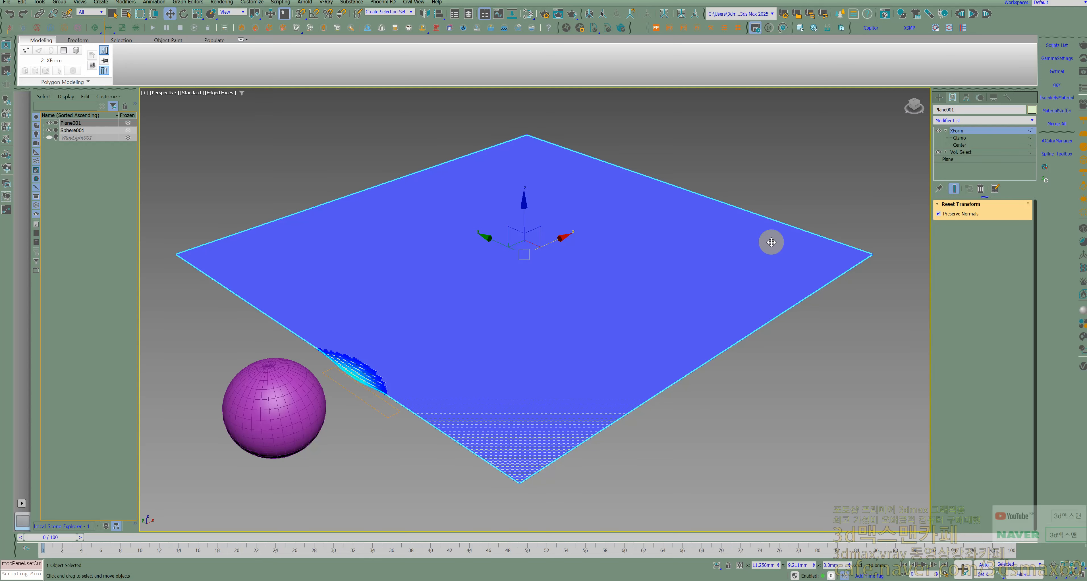
text(xda)
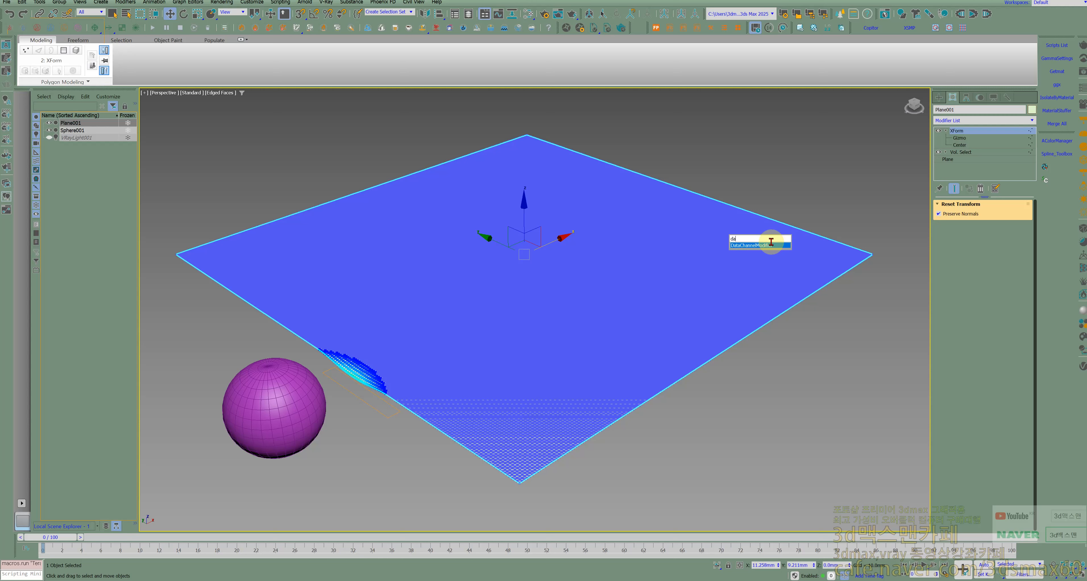
click(771, 244)
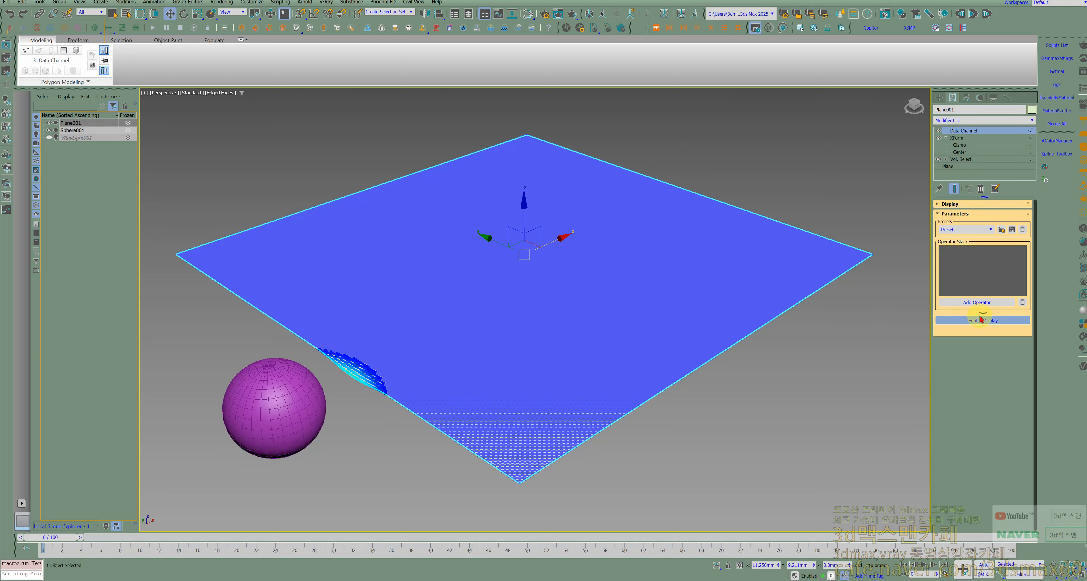
Step: Look through the input and process operators available for the Data Channel modifier, then close the list
click(978, 302)
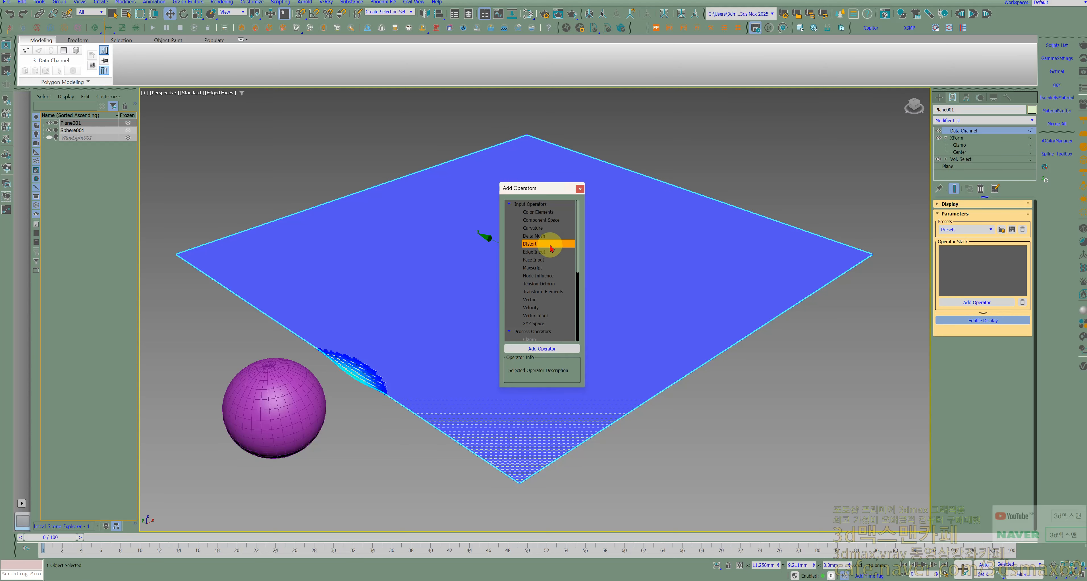
click(551, 239)
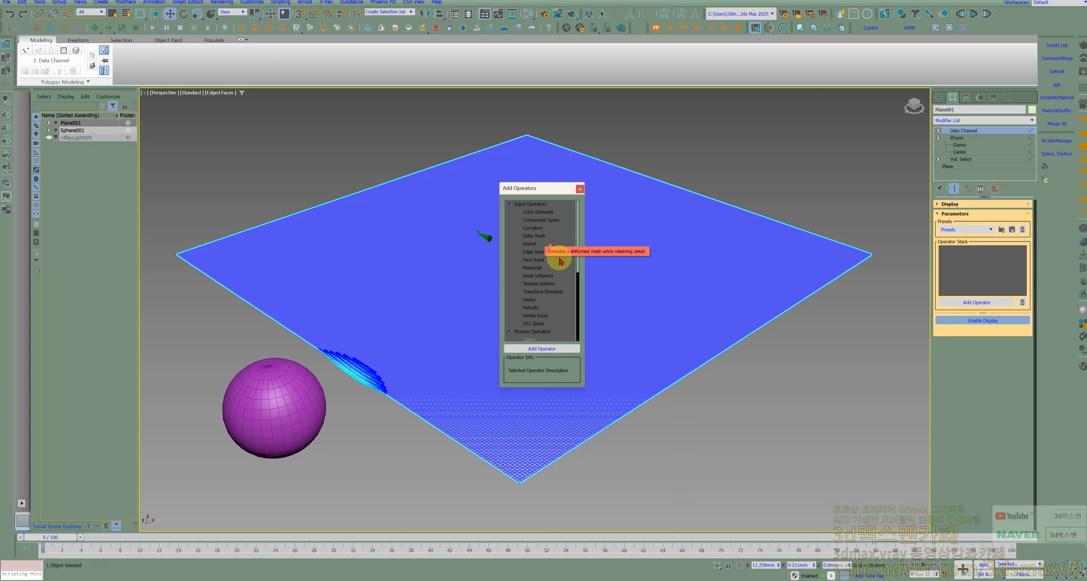
drag(578, 249, 551, 236)
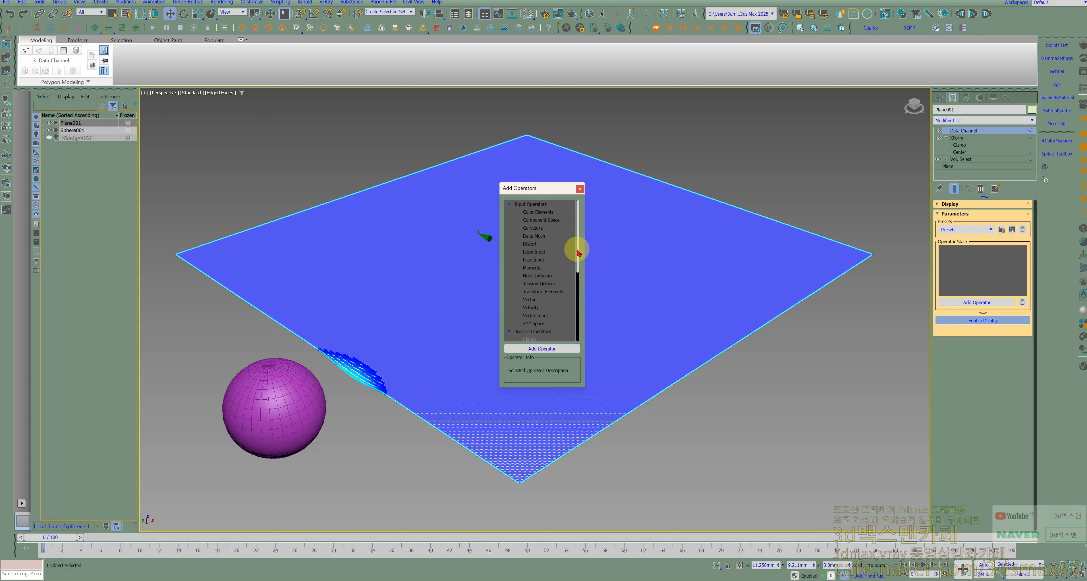
drag(575, 246, 570, 326)
scroll(569, 311, up, 1)
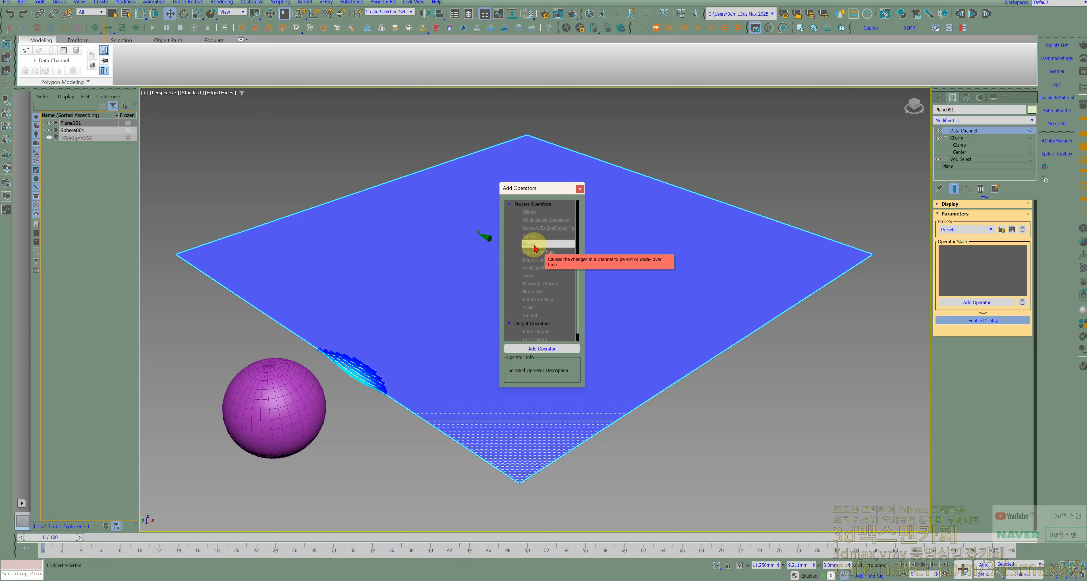
click(581, 191)
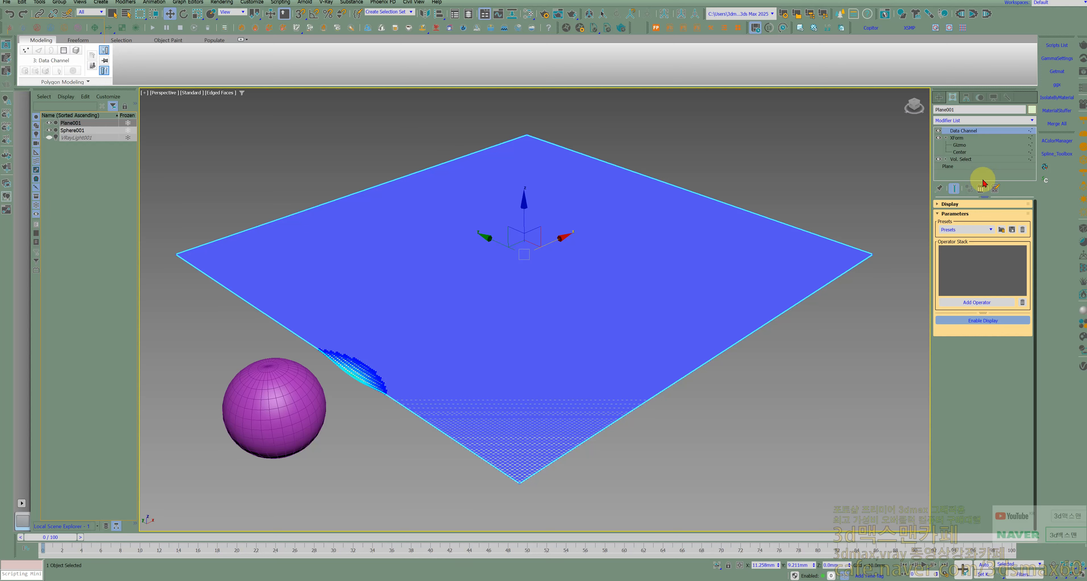
Step: Remove the Data Channel, XForm and Vol. Select modifiers from the plane
click(982, 189)
click(980, 189)
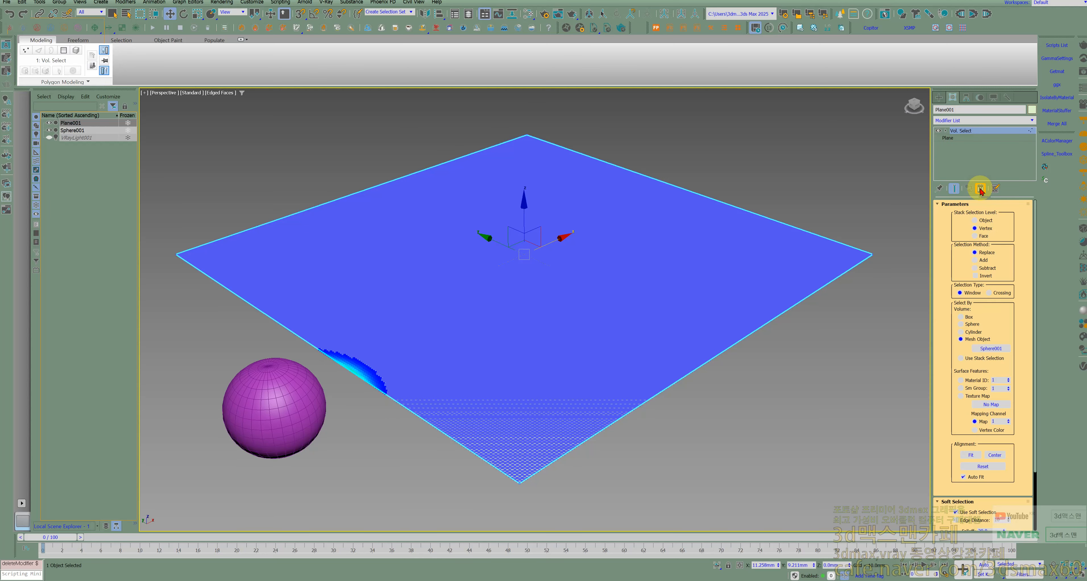
click(980, 189)
Step: Convert both the plane and the sphere to Editable Poly
click(314, 401)
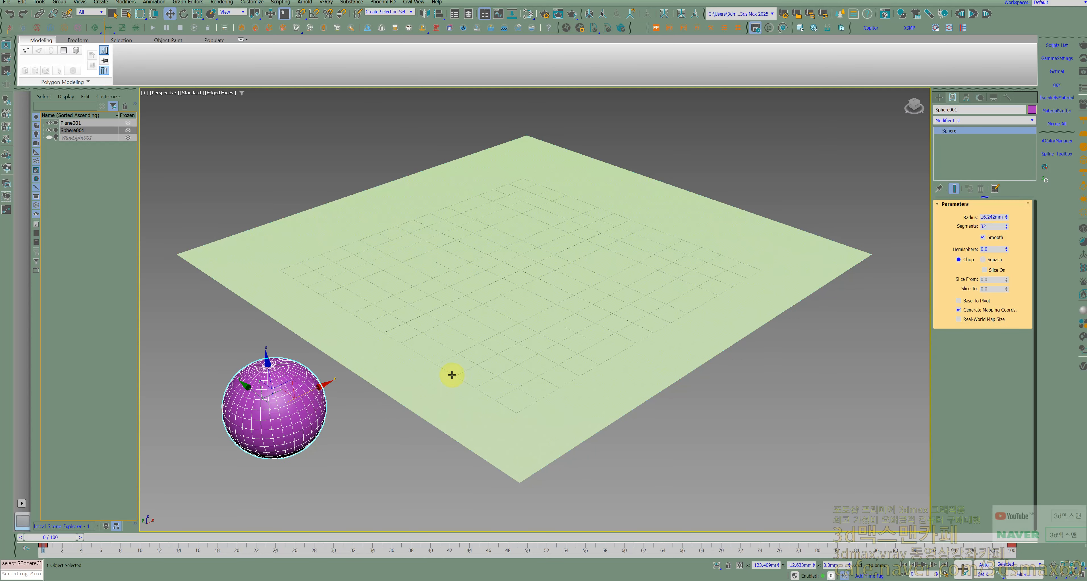
click(452, 374)
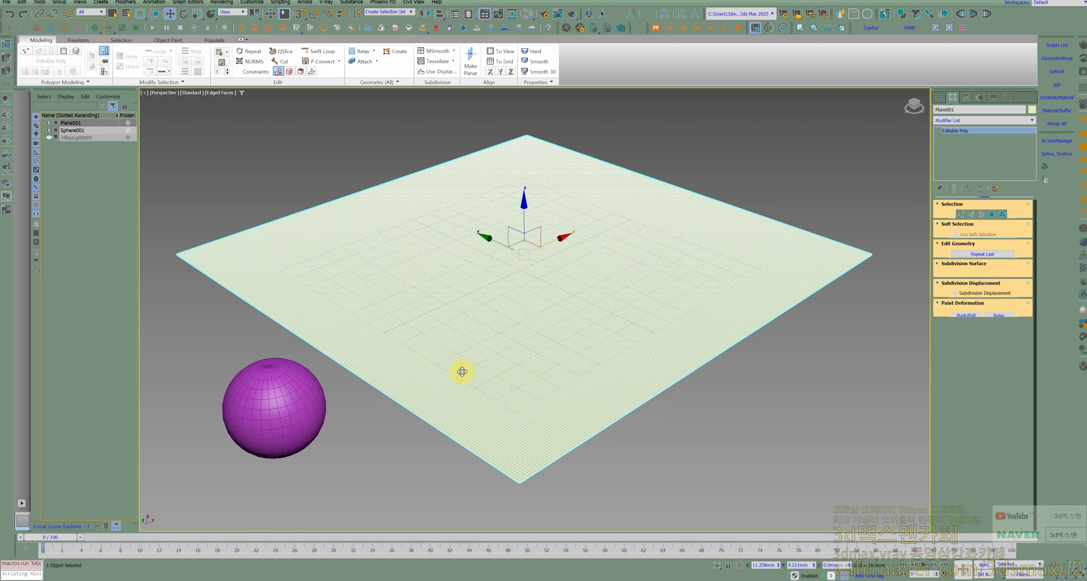
click(311, 411)
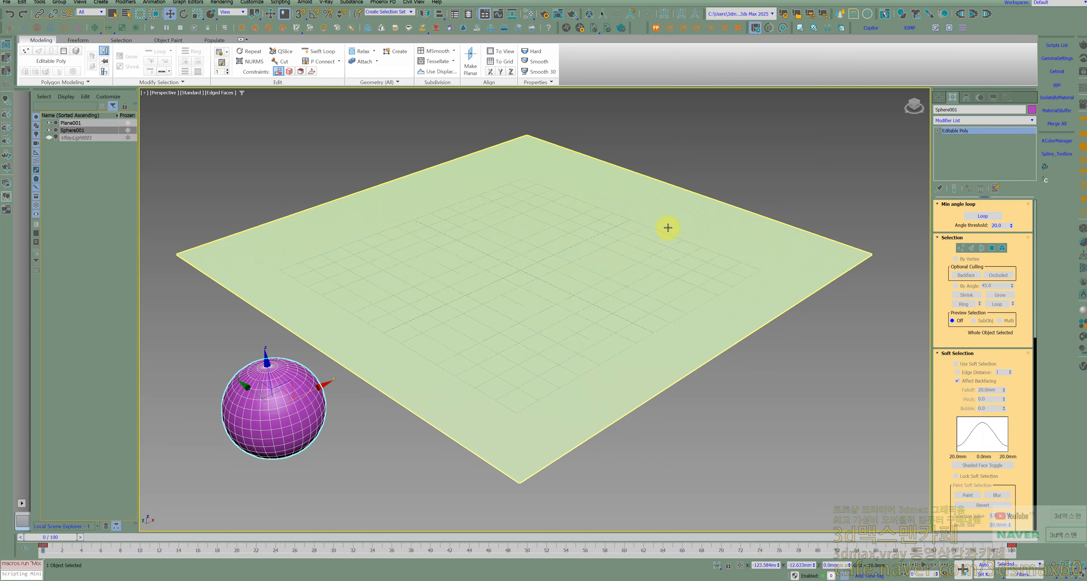
Step: Run the Printer.ms script and assign Plane001 as the soft object and Sphere001 as the hard object
alt+middle_drag(667, 227, 605, 170)
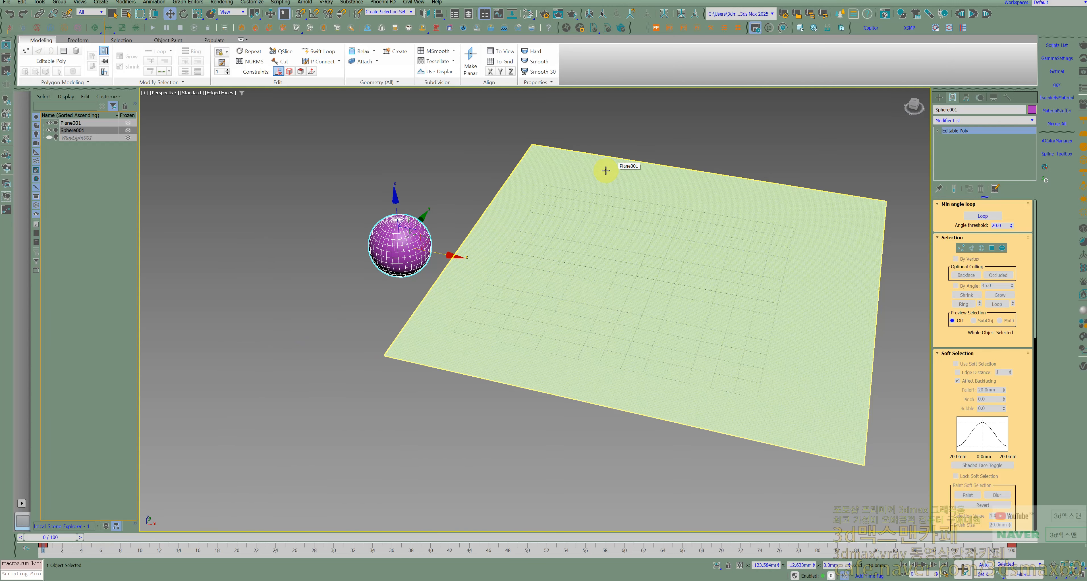
click(1056, 45)
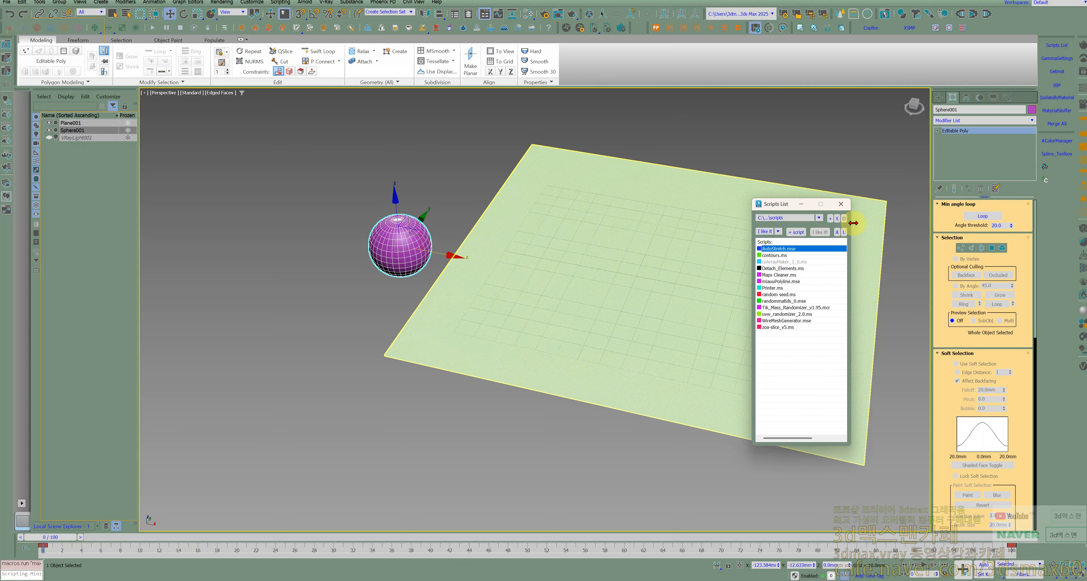
double_click(785, 289)
drag(538, 219, 377, 312)
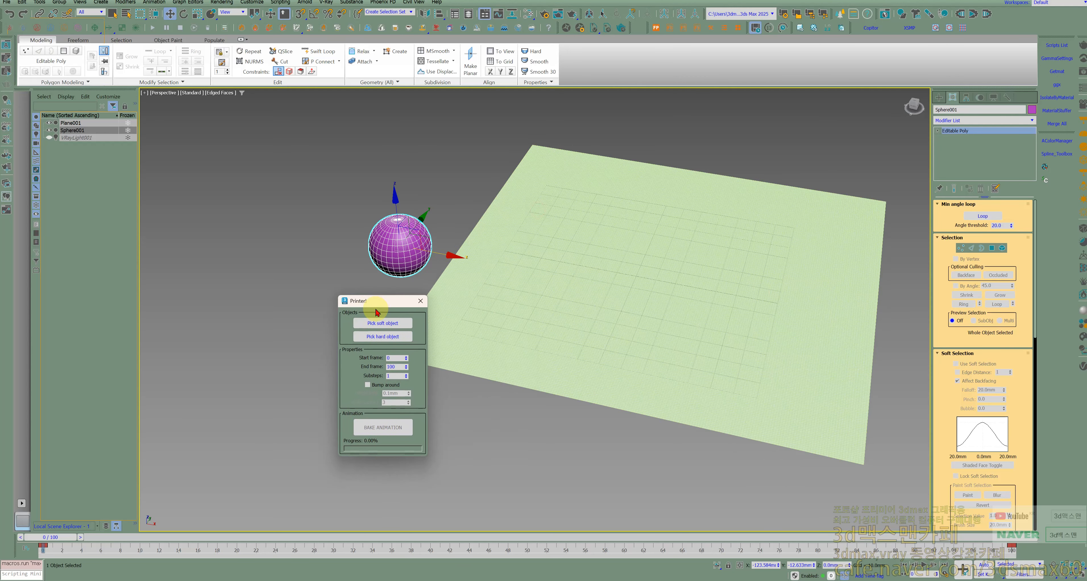
click(382, 323)
click(569, 323)
click(390, 336)
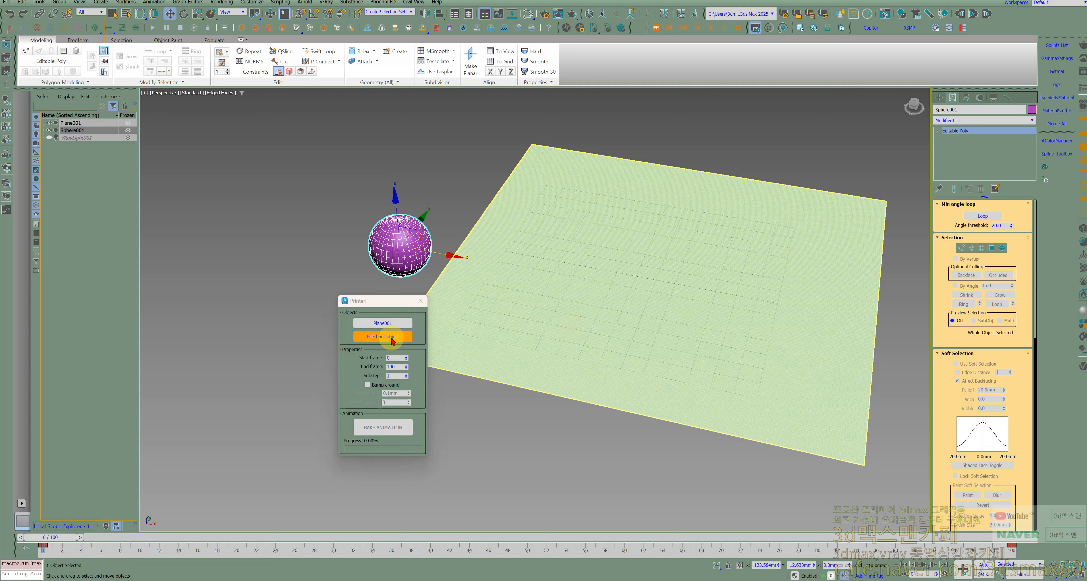
click(406, 248)
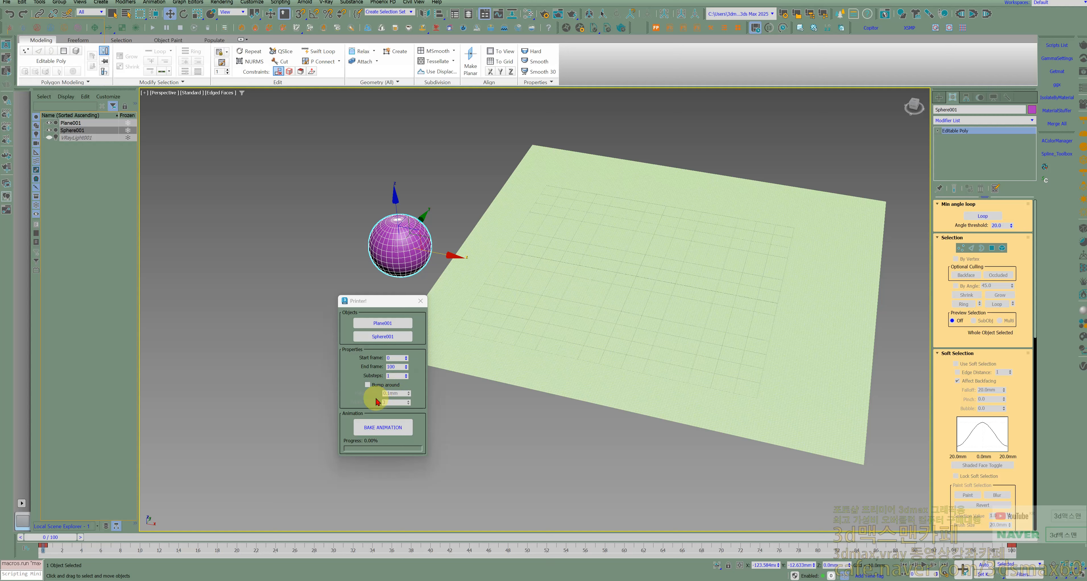
Step: Bake the imprint animation from frame 0 to 100 with 1 substep and Bump around disabled
click(367, 384)
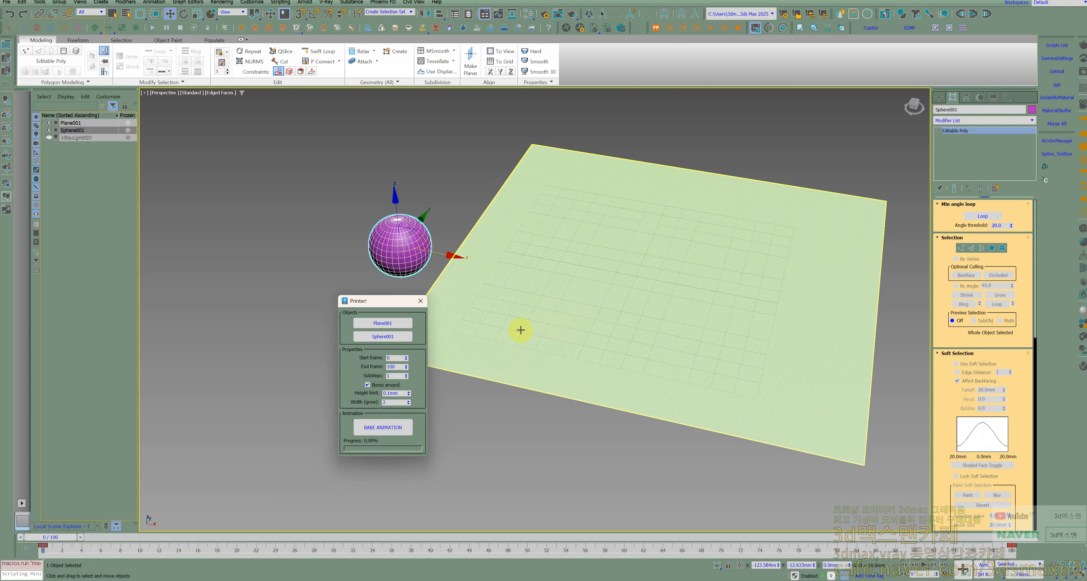
drag(380, 301, 315, 246)
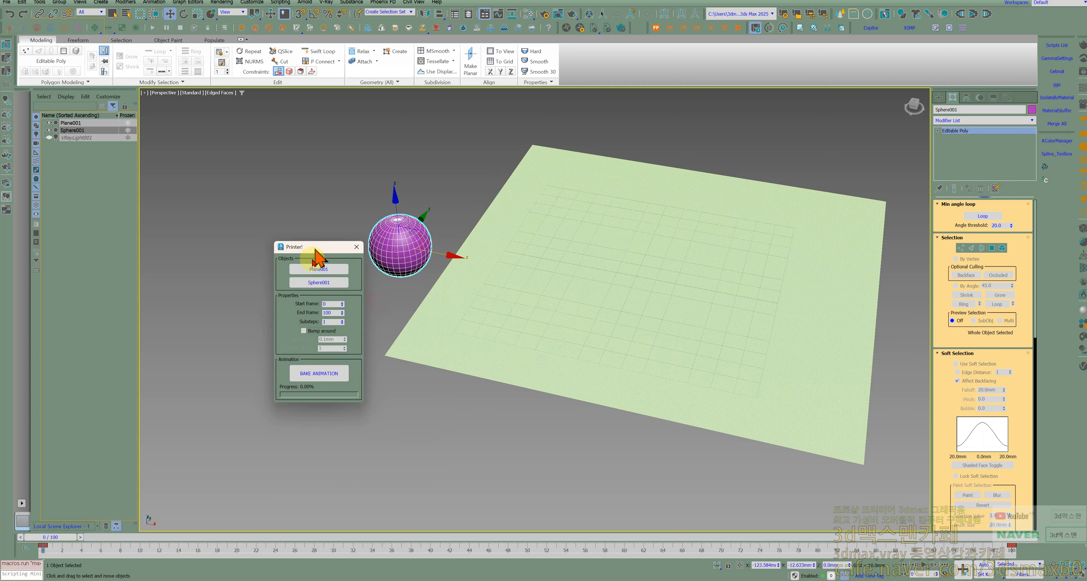
click(321, 379)
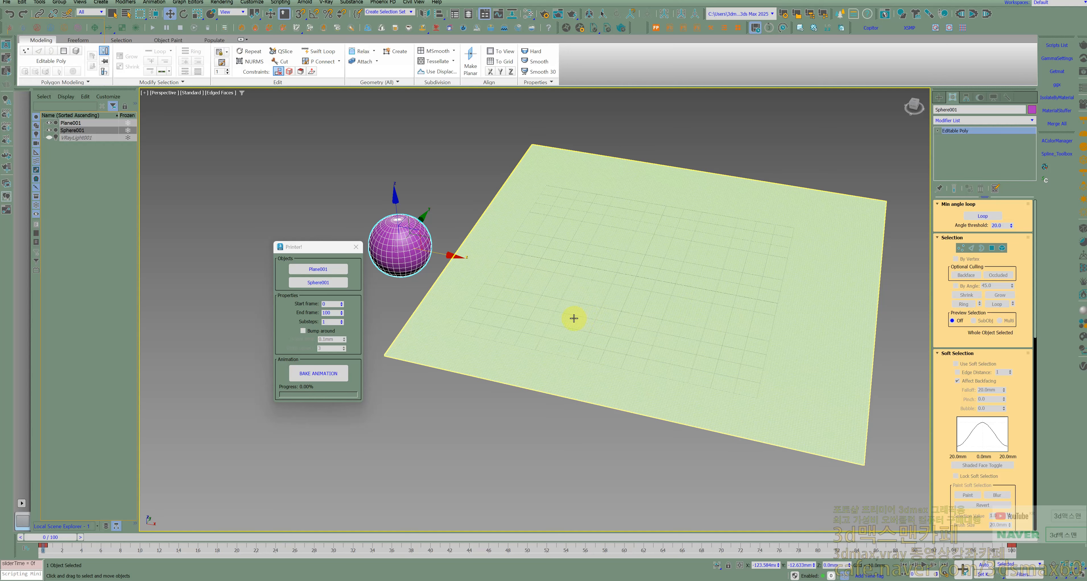
Step: Change the plane's object color to the grey custom color and deselect the plane
alt+middle_drag(573, 318, 534, 318)
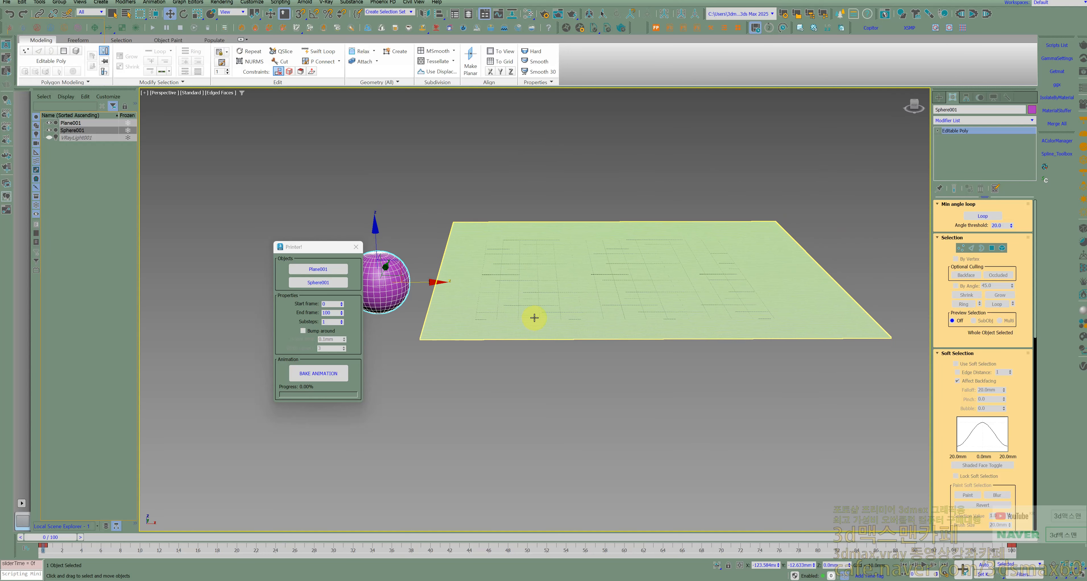
scroll(534, 318, up, 4)
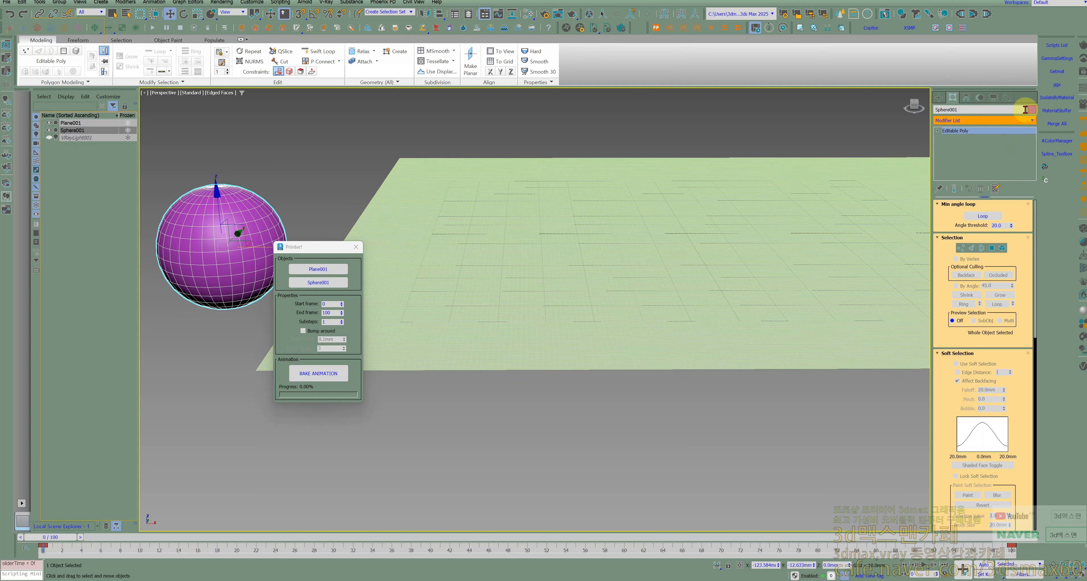
click(898, 160)
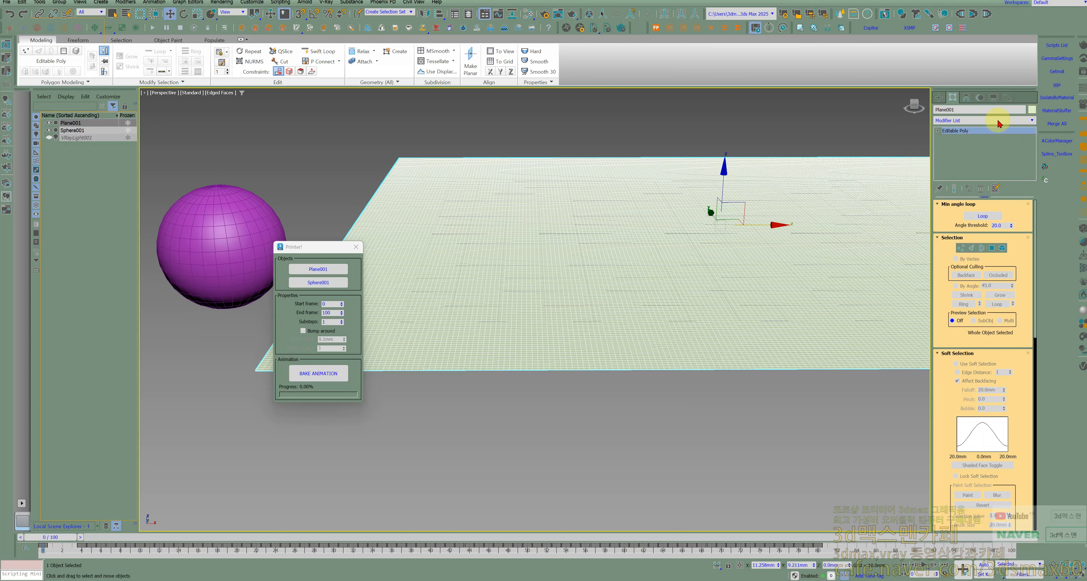
click(1031, 110)
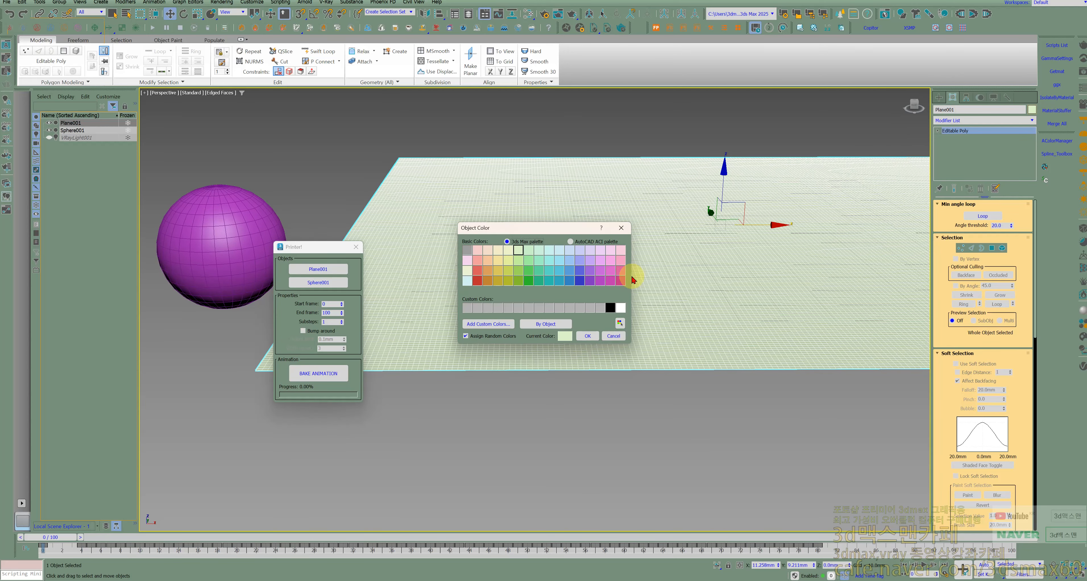
click(551, 307)
click(582, 332)
click(582, 403)
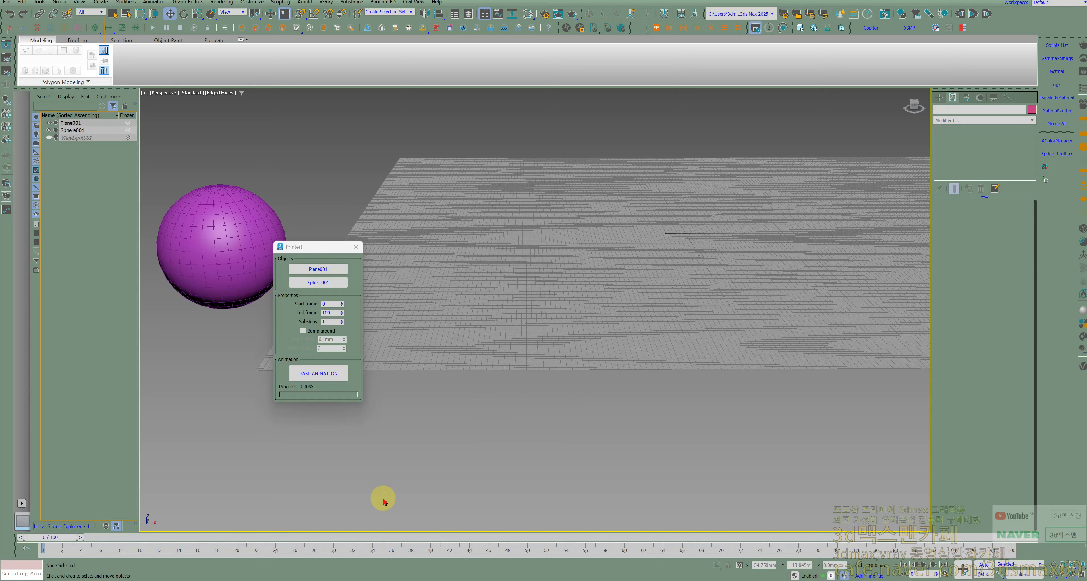
Step: Scrub to about frame 62 and back to frame 40 to examine the sphere's imprint in the plane
drag(80, 540, 650, 528)
alt+middle_drag(642, 434, 622, 414)
key(z)
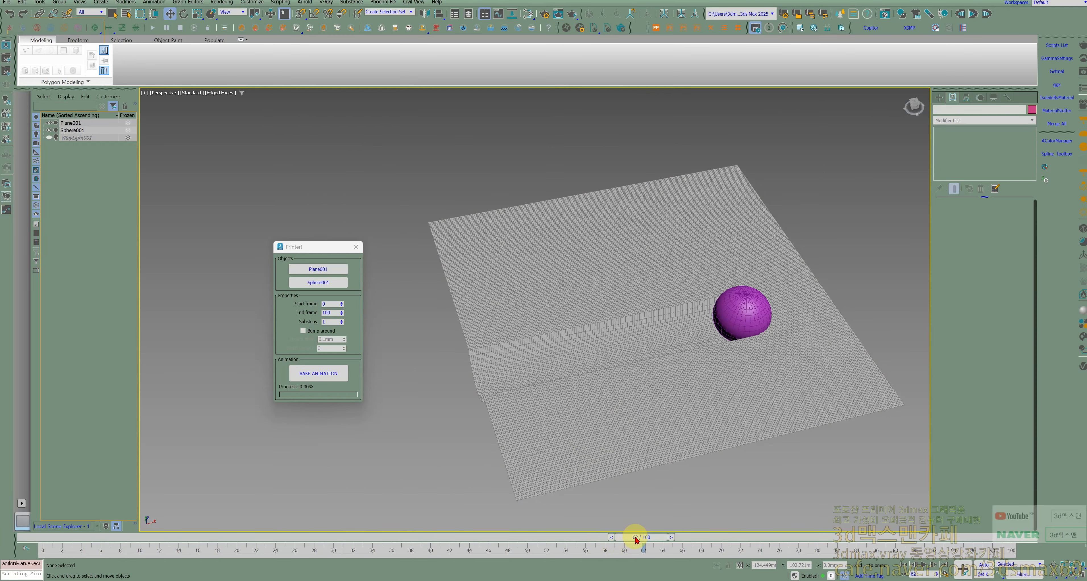
drag(636, 539, 424, 476)
key(w)
alt+middle_drag(604, 391, 601, 376)
Step: Reset the scene to start over with an empty file
click(10, 3)
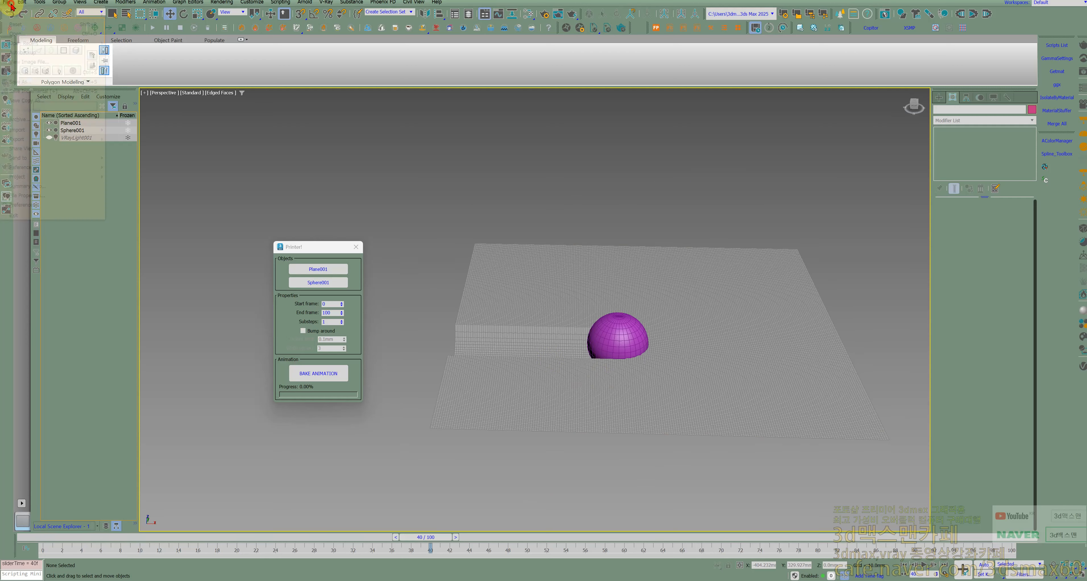
click(17, 24)
click(528, 303)
click(518, 302)
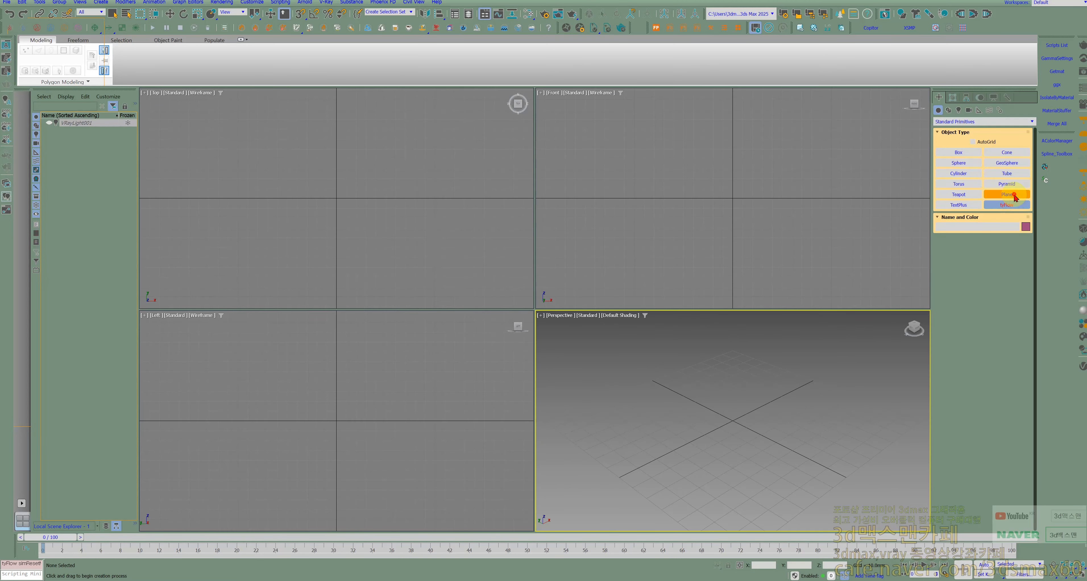
Step: Create a square plane about 733 mm per side in the Perspective view, using the Square creation method
click(1007, 194)
click(999, 249)
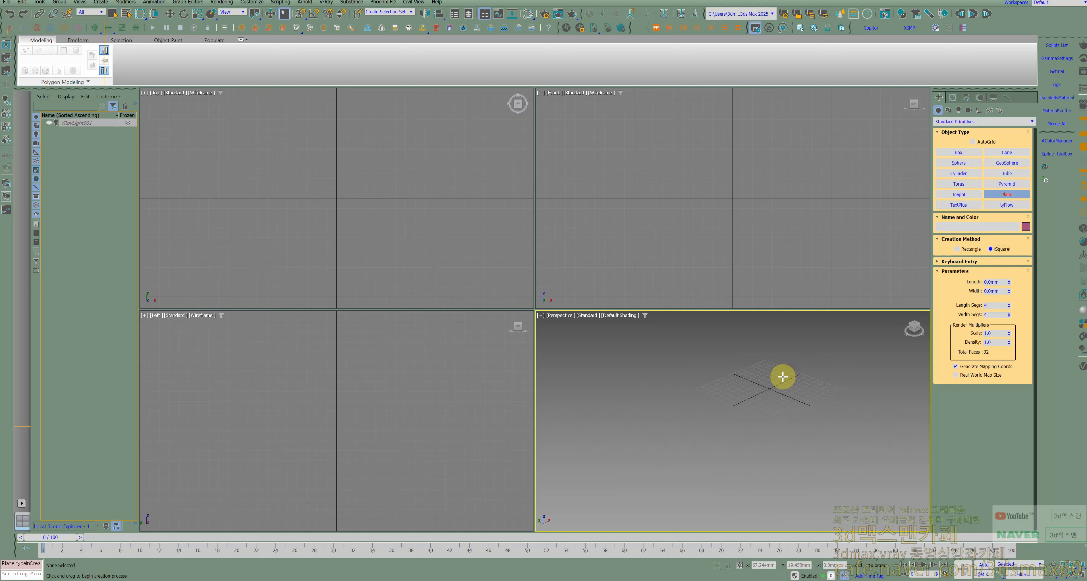
drag(755, 401, 793, 477)
drag(865, 518, 766, 452)
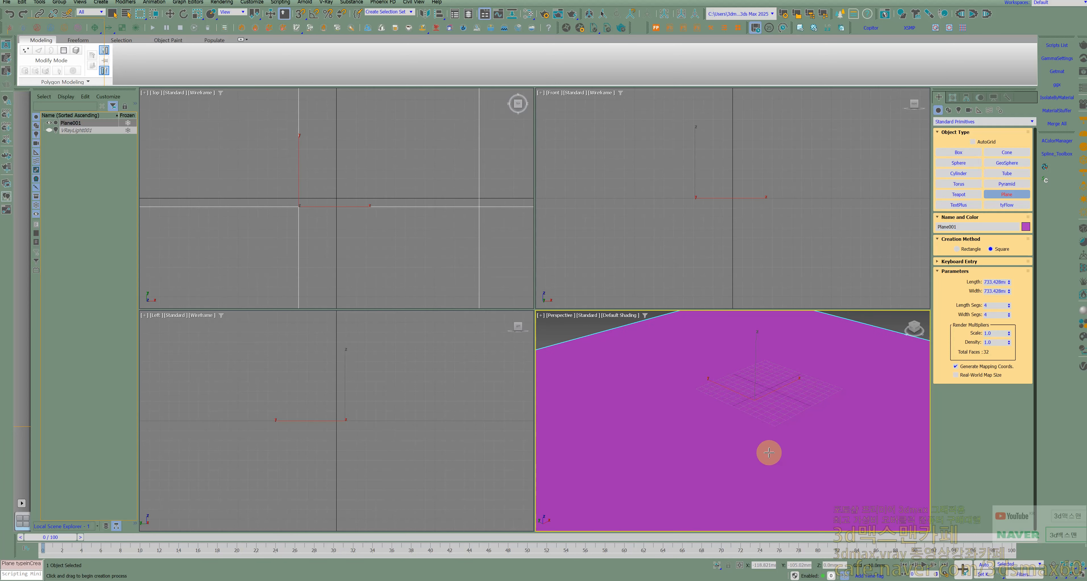
scroll(766, 452, down, 3)
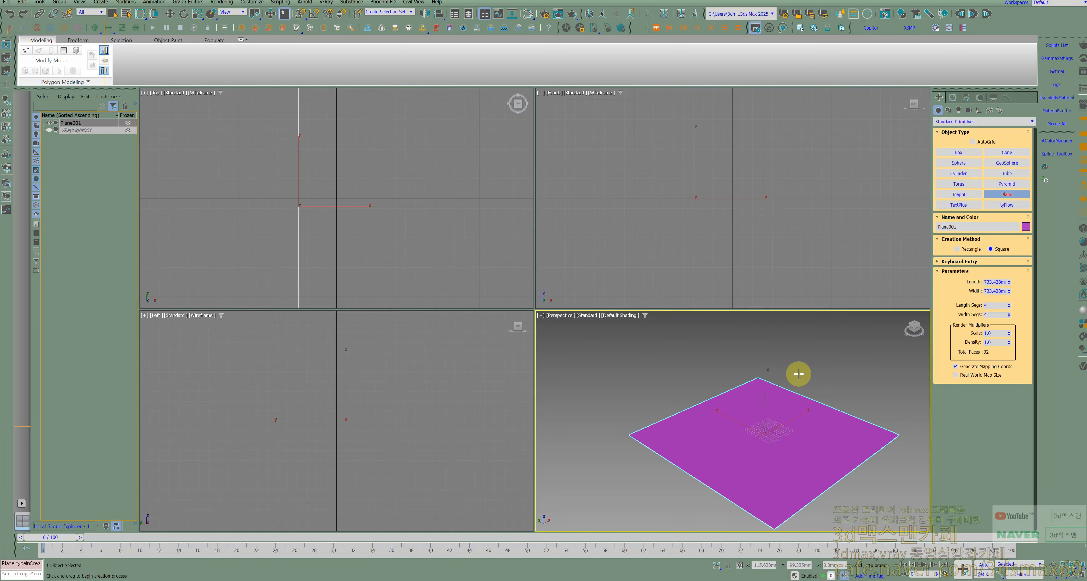
Step: Create a Biped about 103 mm tall beyond the plane's far edge in the Perspective view
click(1000, 112)
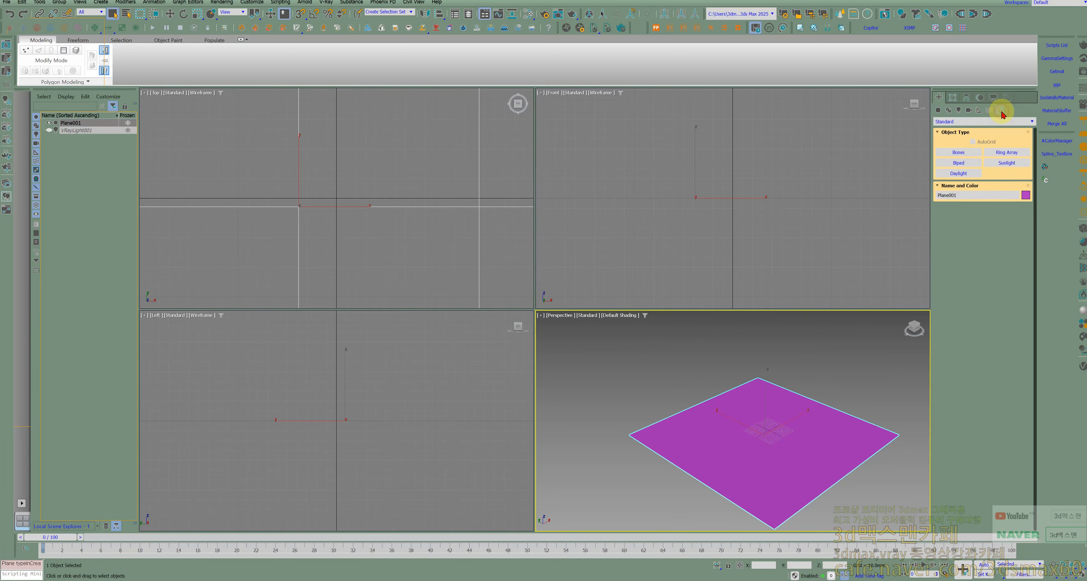
click(970, 167)
scroll(316, 210, down, 8)
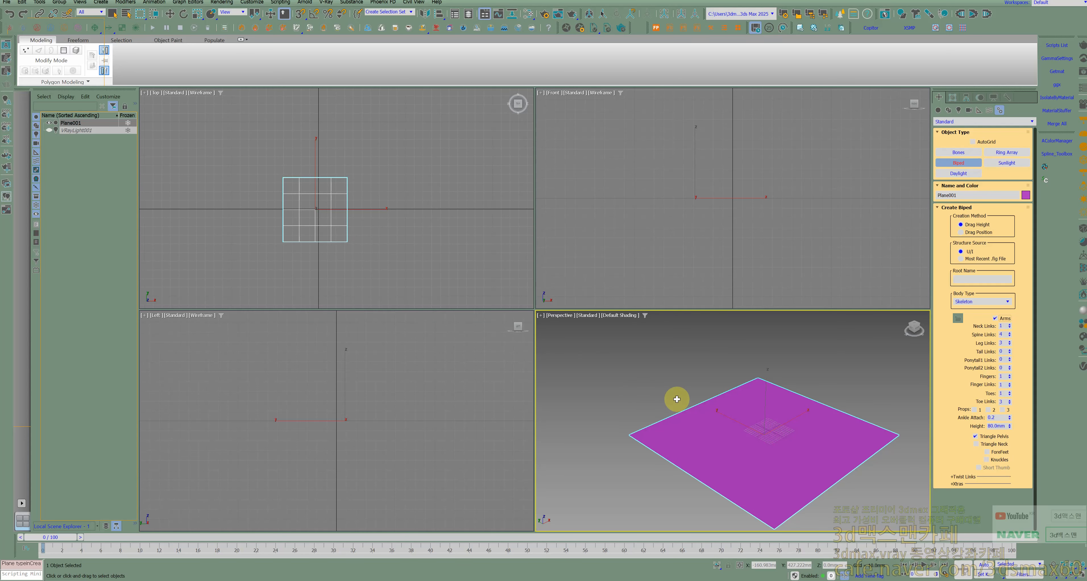
mouse_move(683, 396)
mouse_down()
mouse_move(703, 415)
mouse_move(676, 410)
mouse_up()
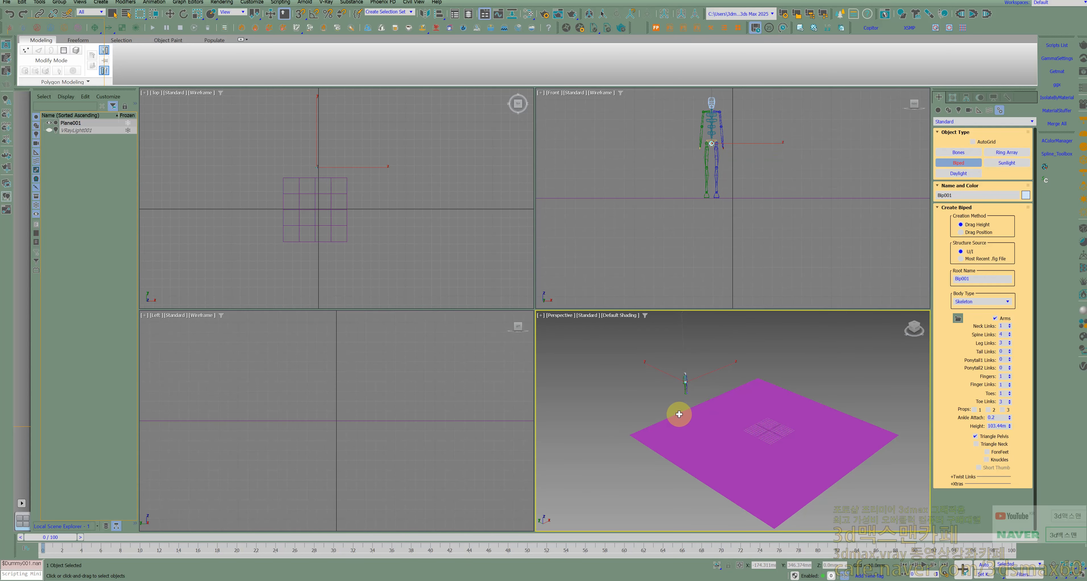
scroll(672, 408, up, 3)
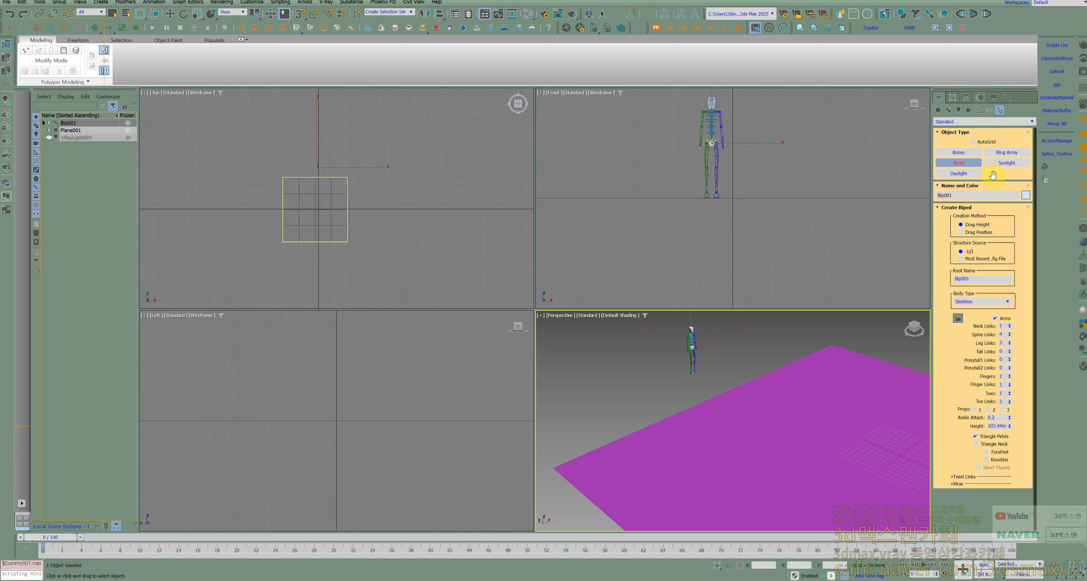
Step: Create multiple walk footsteps for the Biped with the default settings and generate keys for the inactive footsteps
click(974, 284)
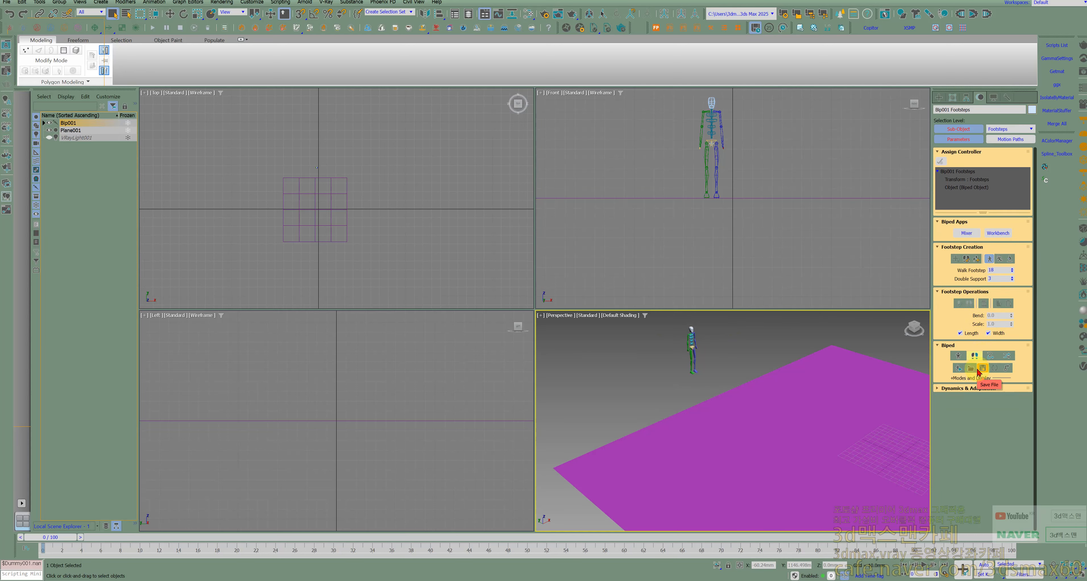
click(977, 259)
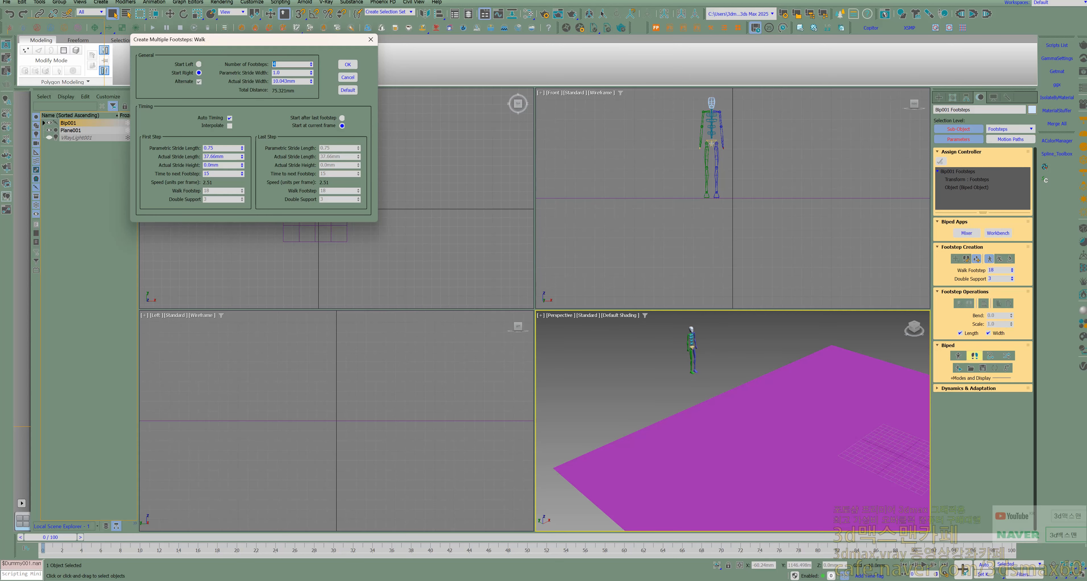
click(348, 65)
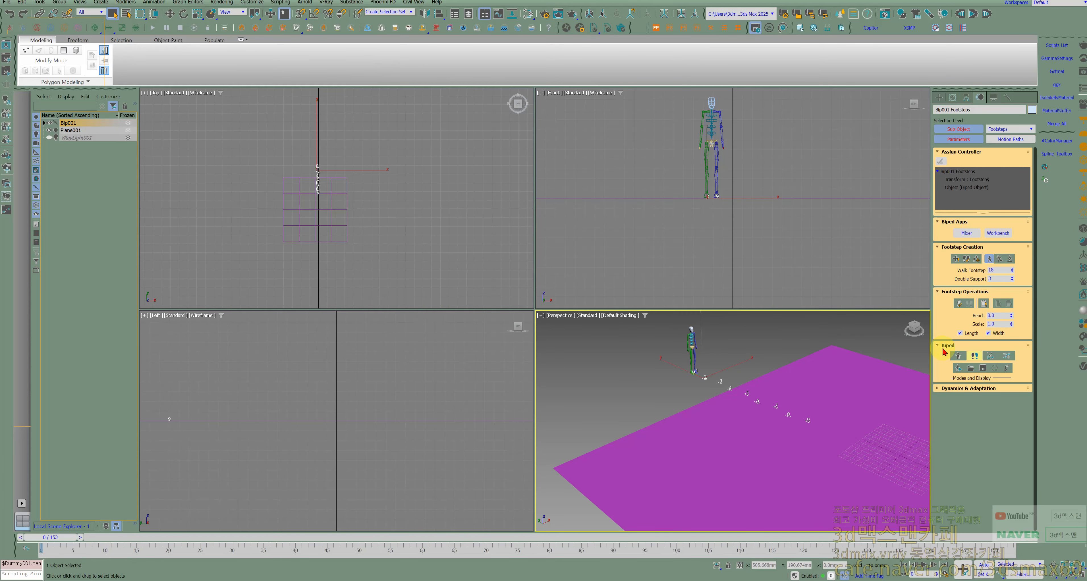
click(965, 302)
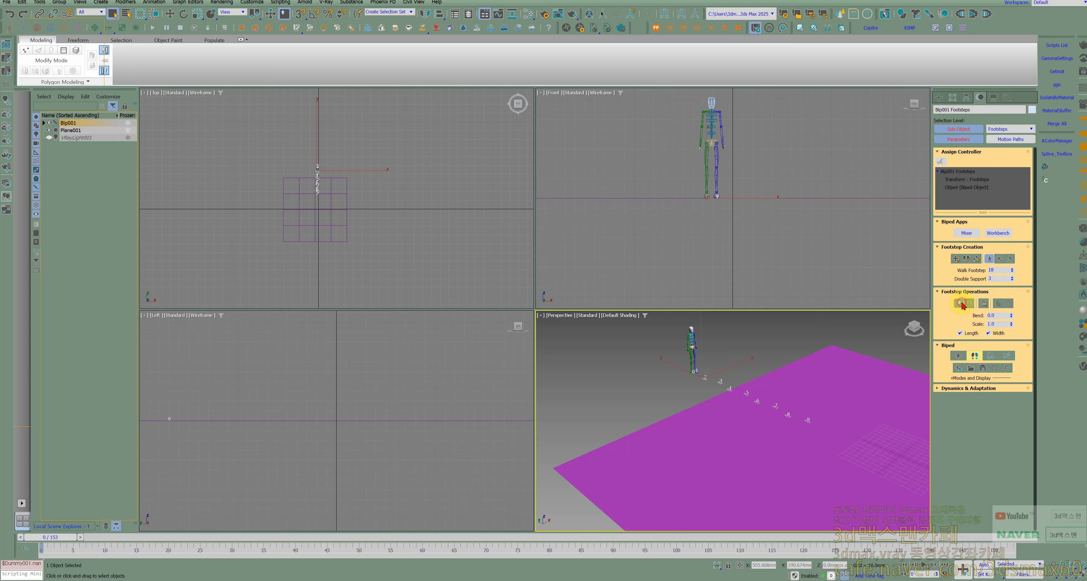
Step: Select all footsteps in the Perspective view and move them down slightly below the plane's level
middle_drag(715, 405, 655, 417)
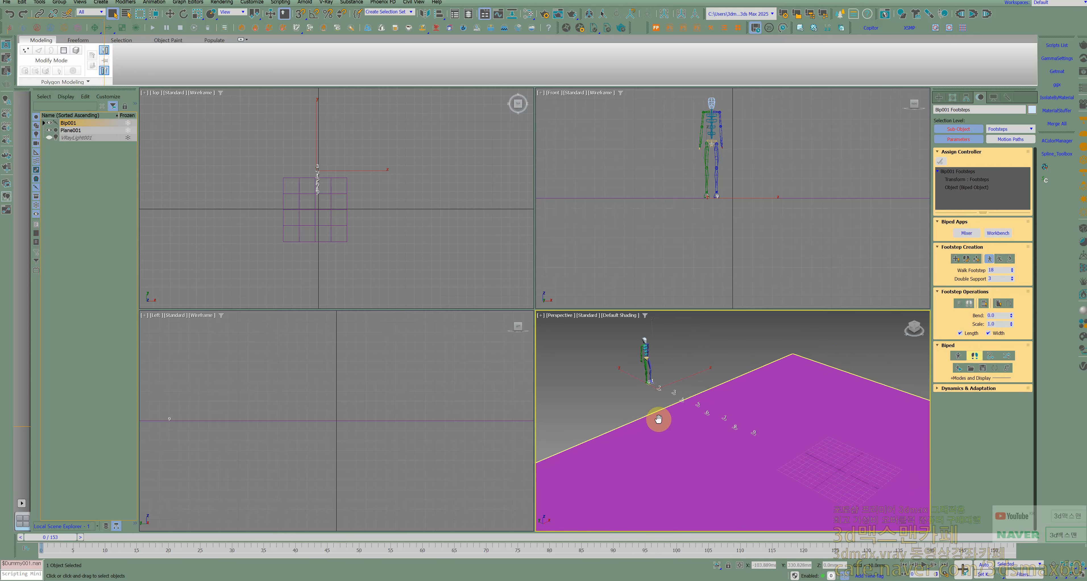
click(1072, 574)
drag(825, 449, 843, 346)
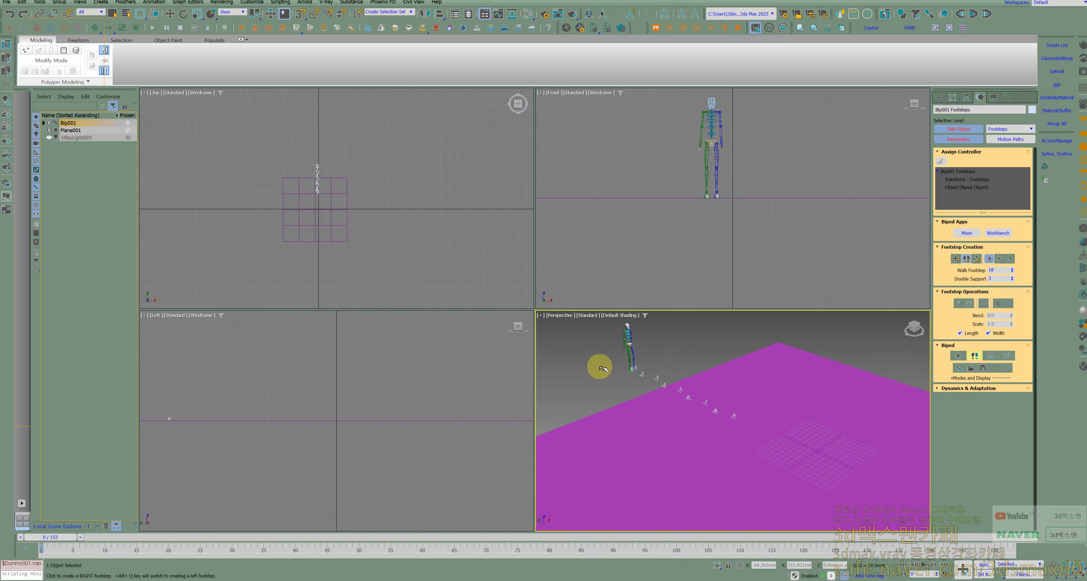
key(w)
drag(599, 358, 789, 460)
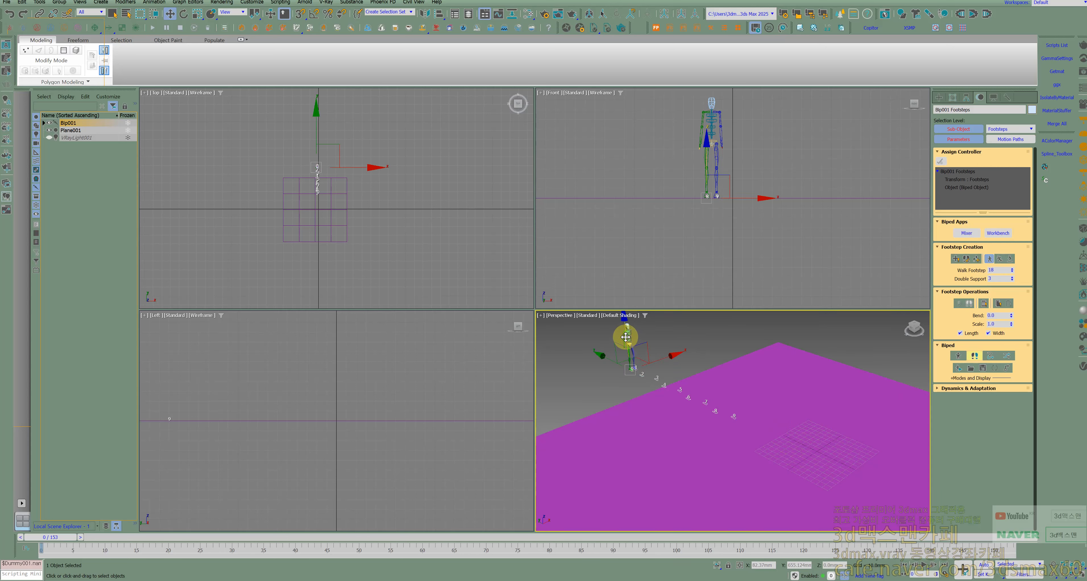
drag(625, 337, 626, 341)
scroll(638, 371, up, 3)
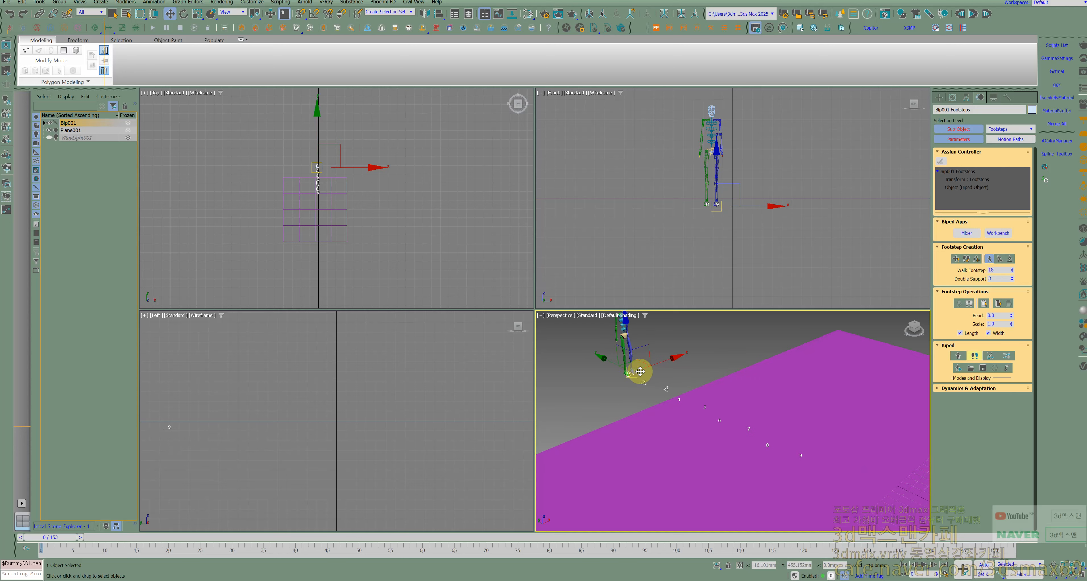
mouse_move(58, 541)
mouse_down()
mouse_move(563, 544)
mouse_move(55, 542)
mouse_up()
click(755, 449)
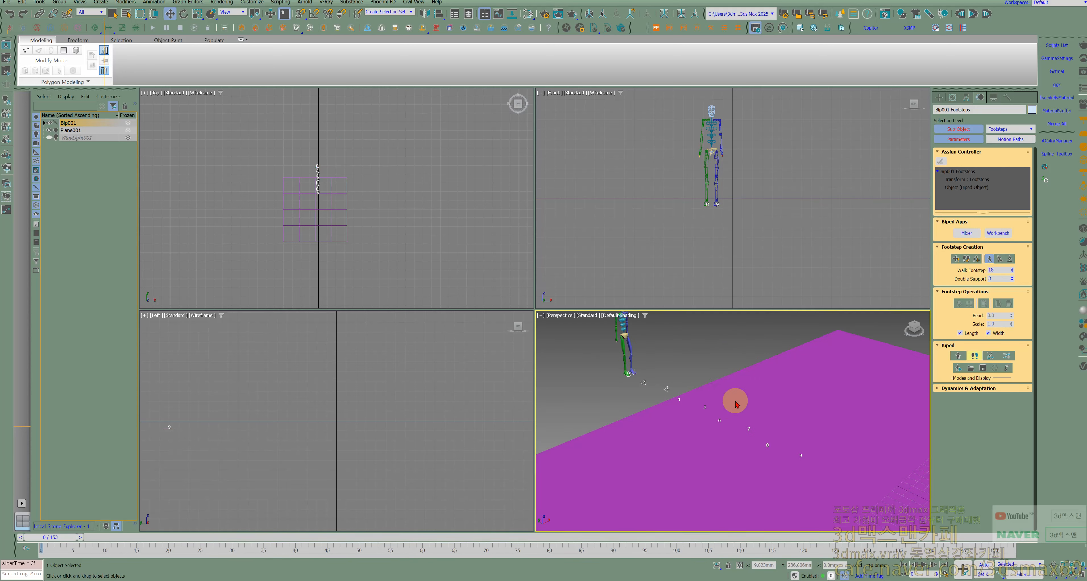
Step: Move the plane closer to the Biped along Y and select the Biped's left calf
click(953, 97)
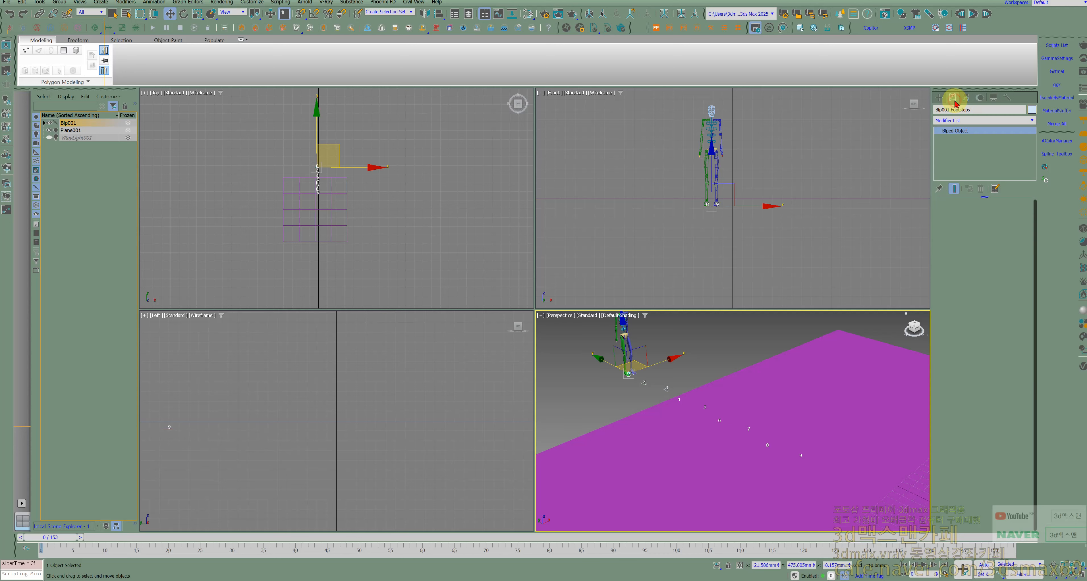
click(791, 450)
drag(902, 522, 679, 422)
click(661, 383)
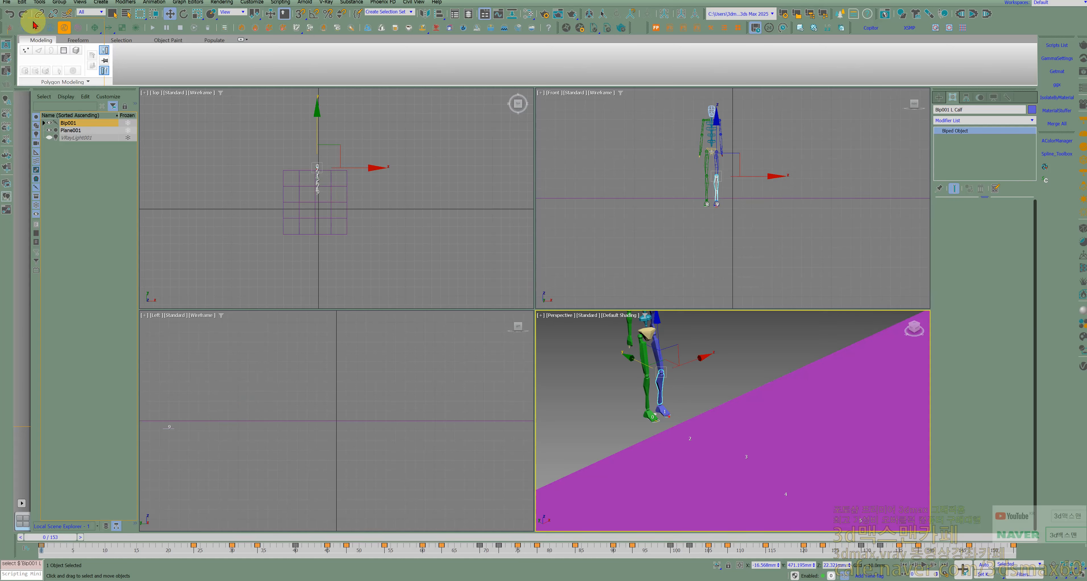
Step: Undo all operations back through the Footstep Create entry in the undo history
right_click(9, 14)
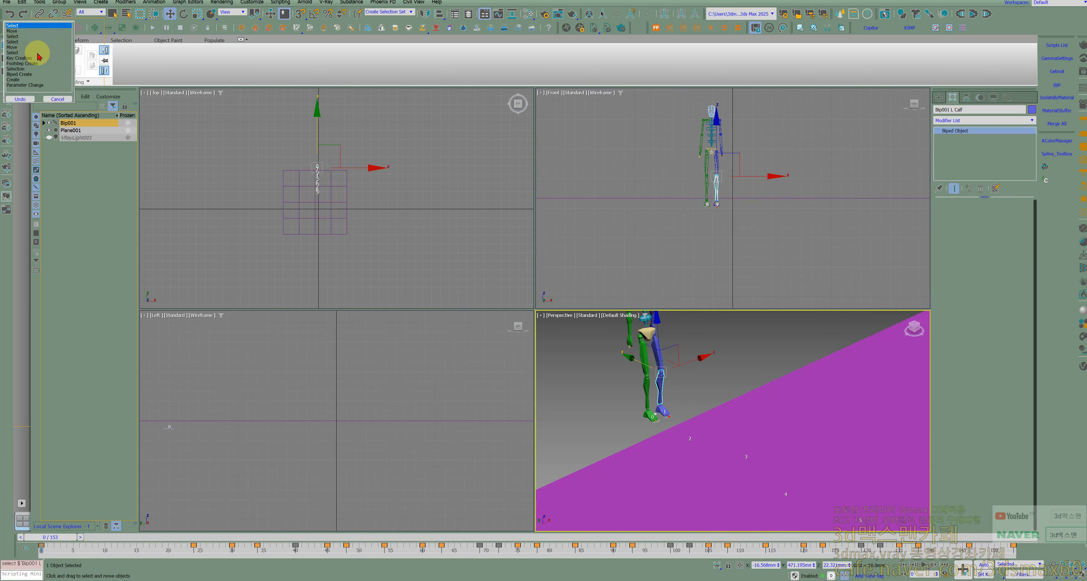
click(37, 64)
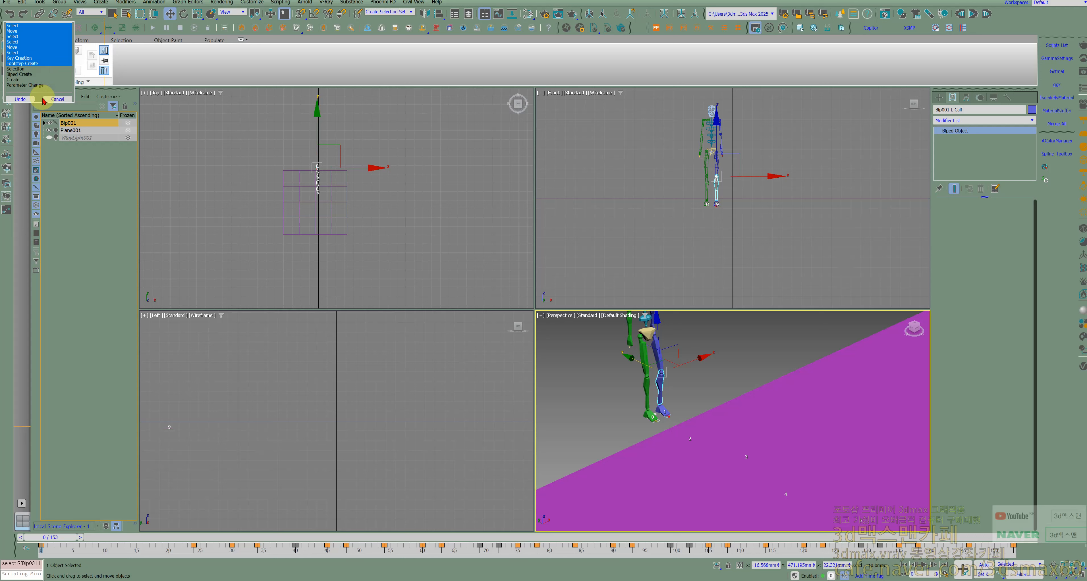
click(32, 102)
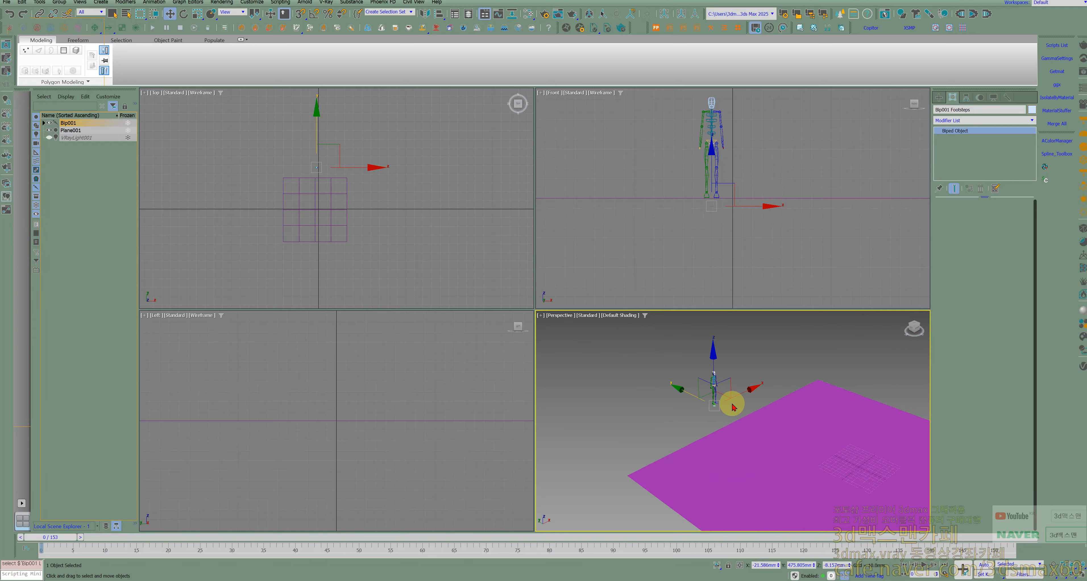
Step: Move the plane closer to the Biped along Y in the Perspective view
click(776, 433)
drag(780, 433, 722, 420)
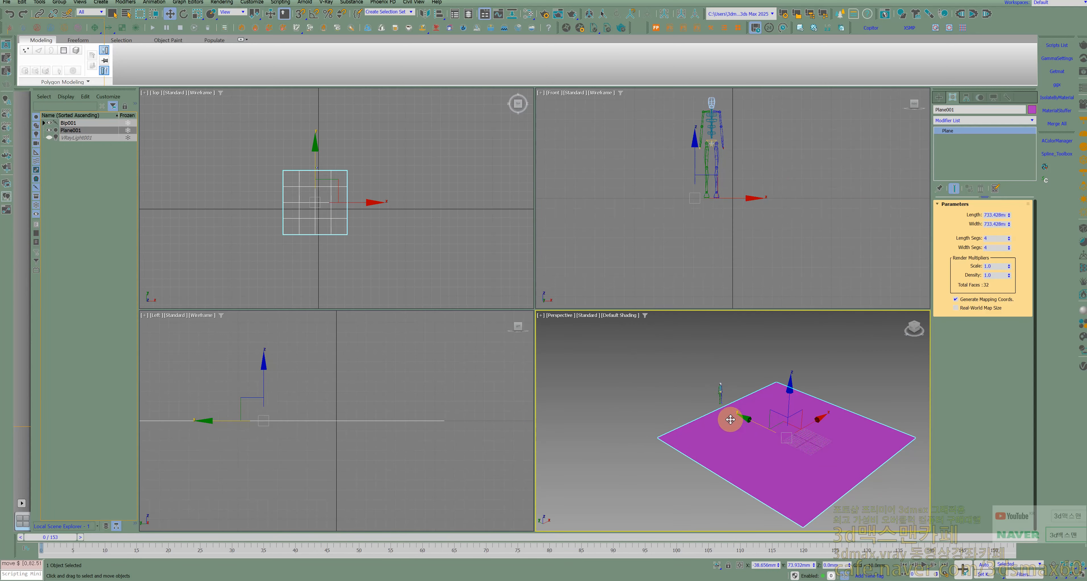
Step: Select the whole Biped from its pelvis, clone it as a Copy, and isolate the clone
scroll(719, 401, up, 5)
scroll(692, 408, up, 3)
click(650, 383)
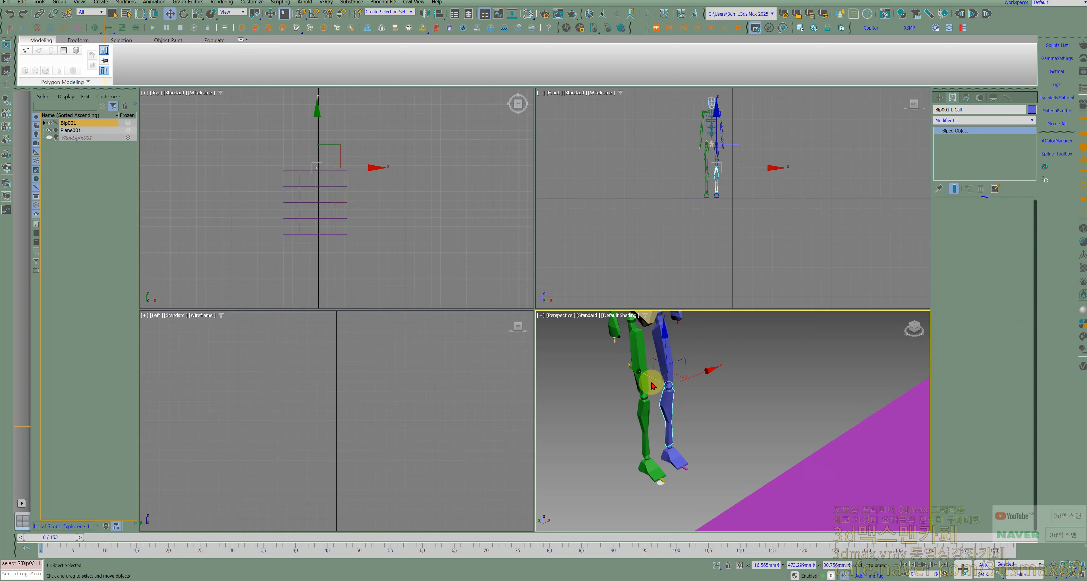
scroll(645, 358, down, 3)
double_click(646, 354)
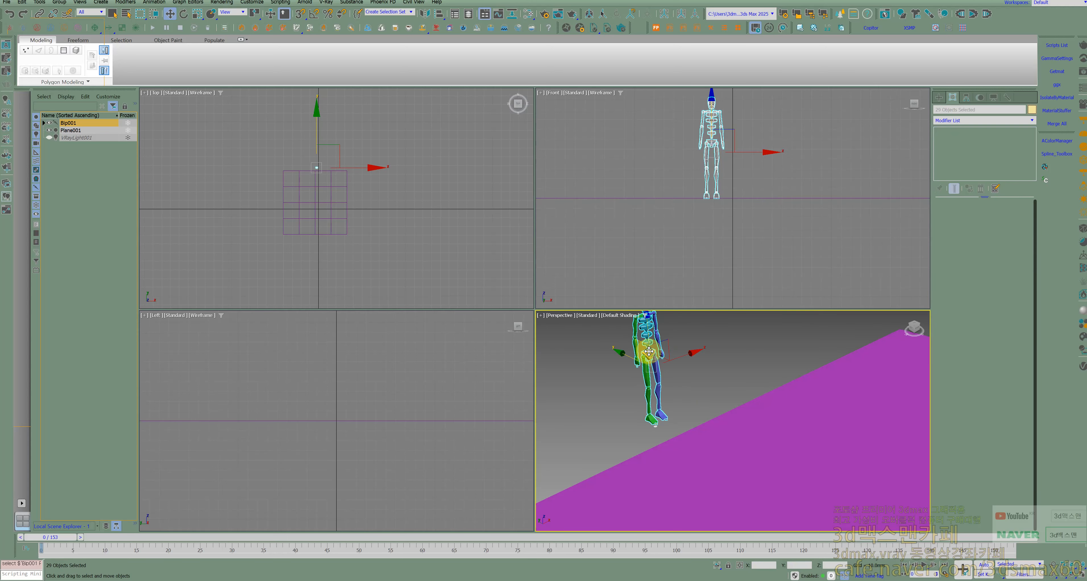
key(ctrl+v)
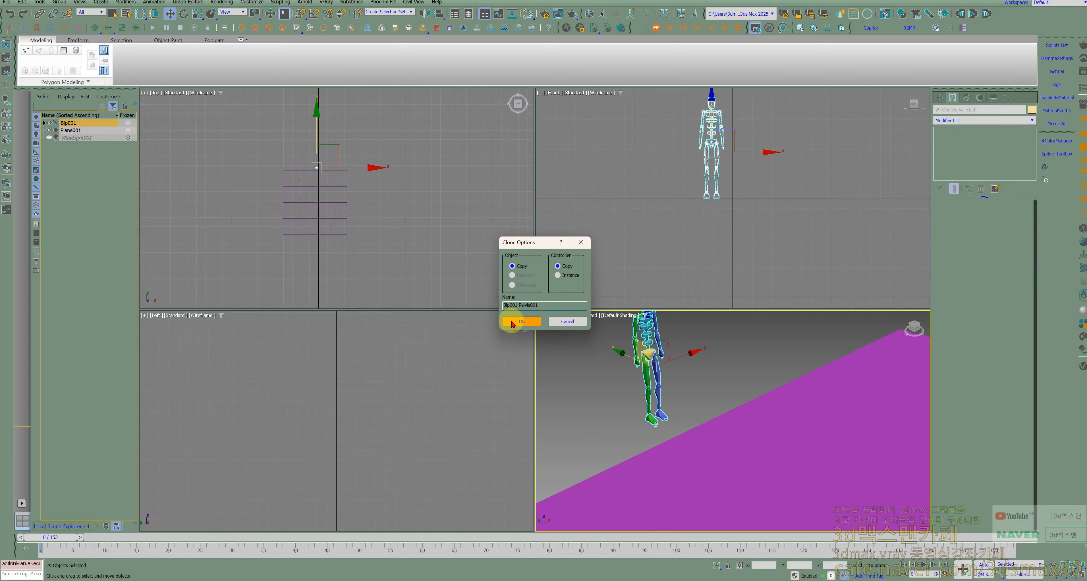
click(512, 323)
key(alt+q)
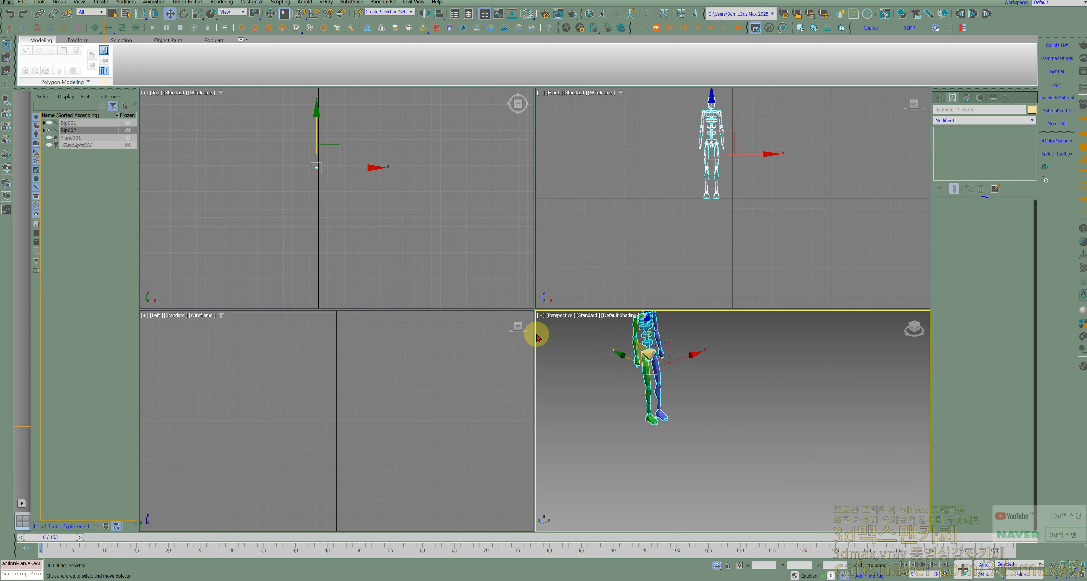
click(624, 376)
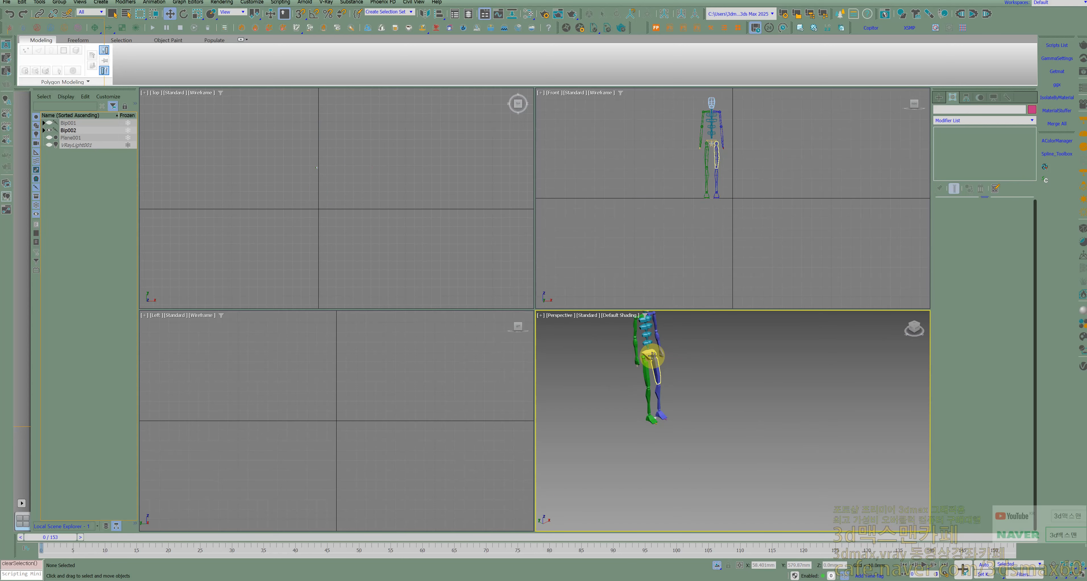
Step: Add an Edit Poly modifier to the cloned Biped's right foot and enter its Element level
middle_drag(648, 375, 643, 410)
click(648, 390)
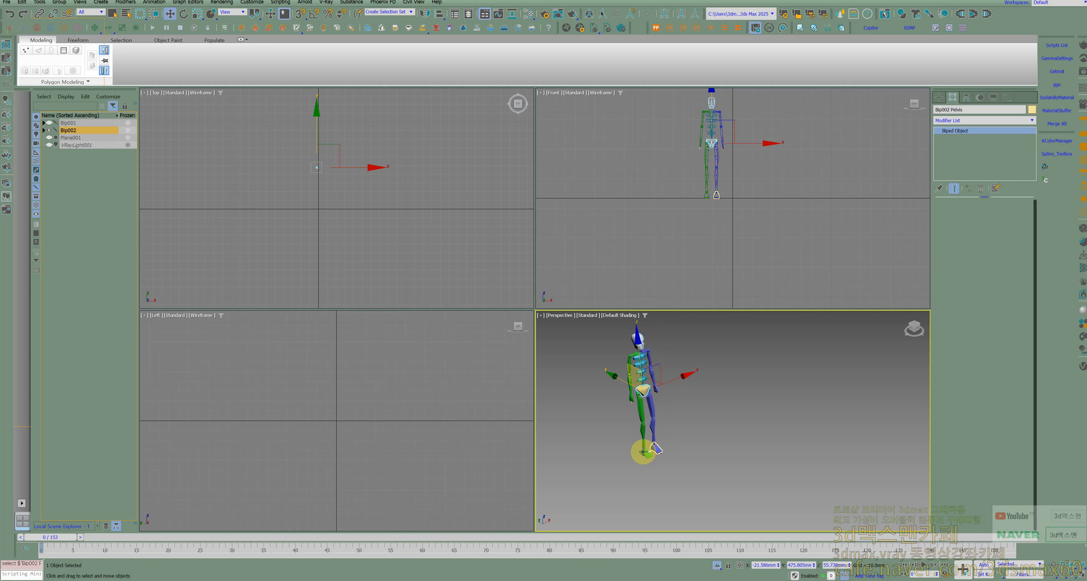
click(652, 449)
key(space)
text(ed)
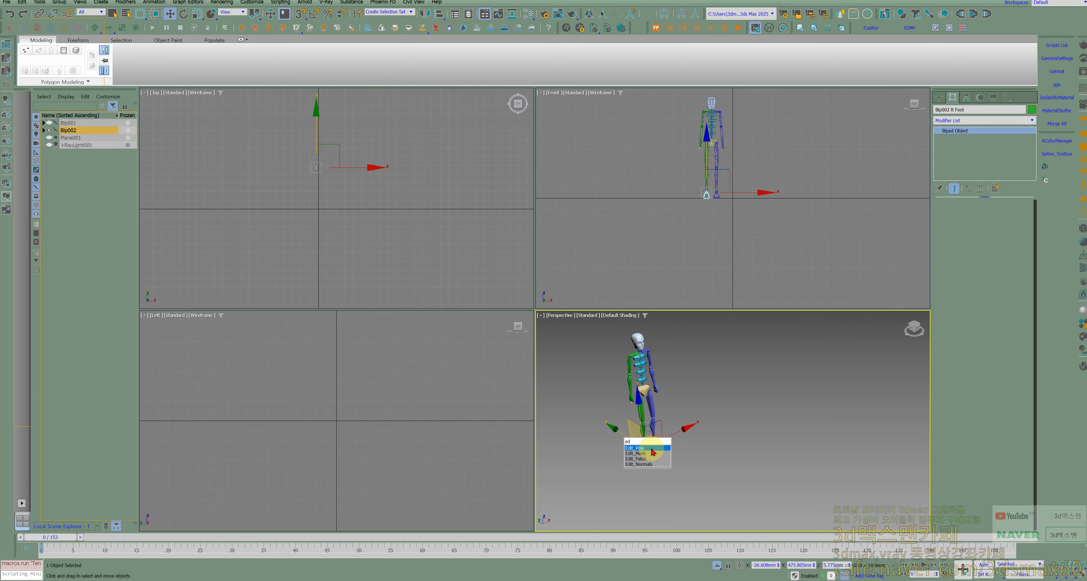
click(651, 448)
click(945, 130)
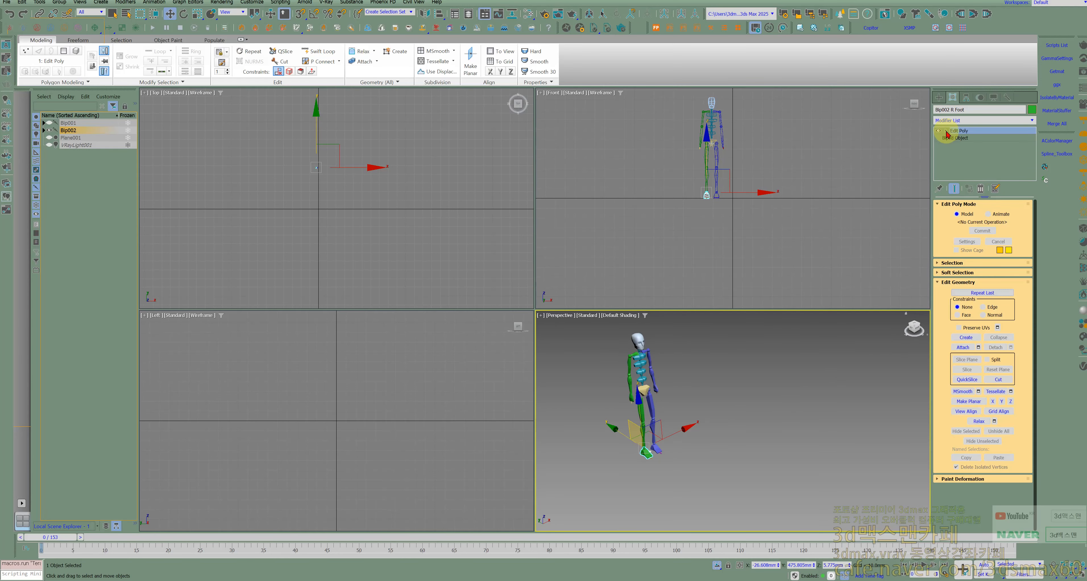
click(961, 165)
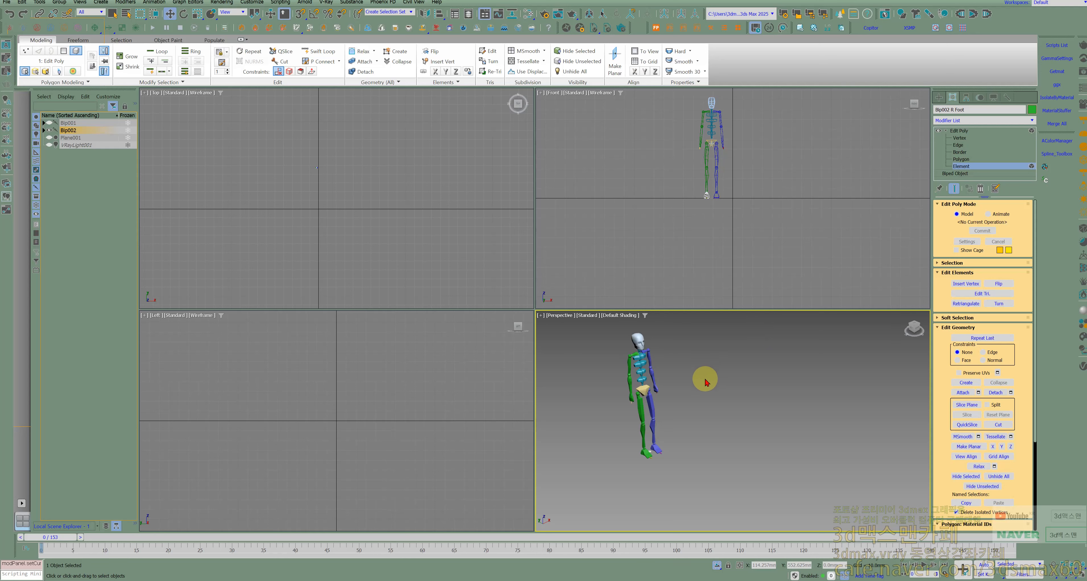
Step: Detach the right foot's element as a separate object and leave the Element level
alt+middle_drag(694, 382, 601, 329)
drag(600, 325, 682, 436)
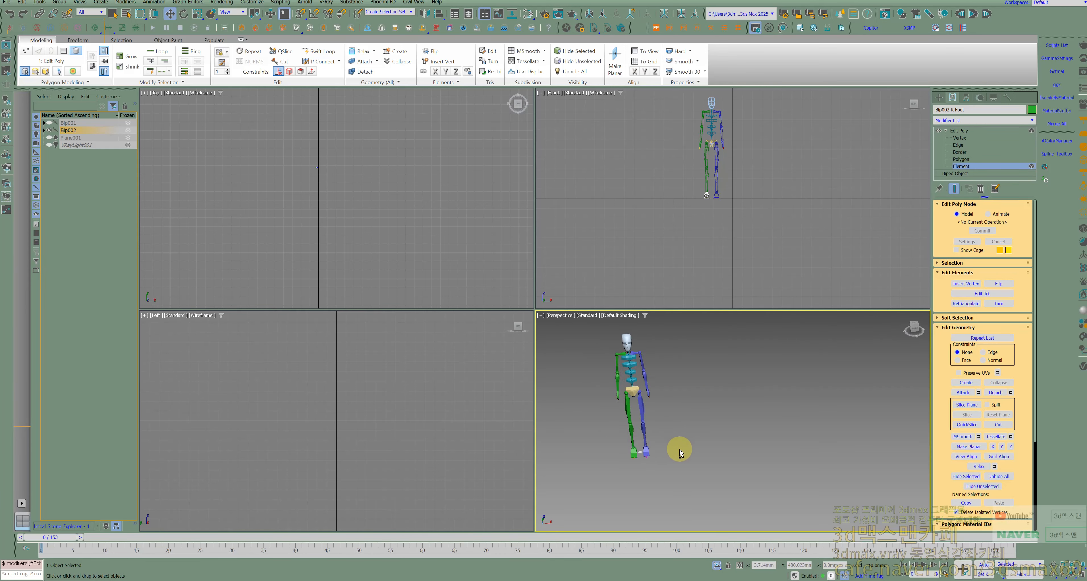
scroll(616, 449, up, 5)
click(614, 453)
scroll(614, 453, up, 3)
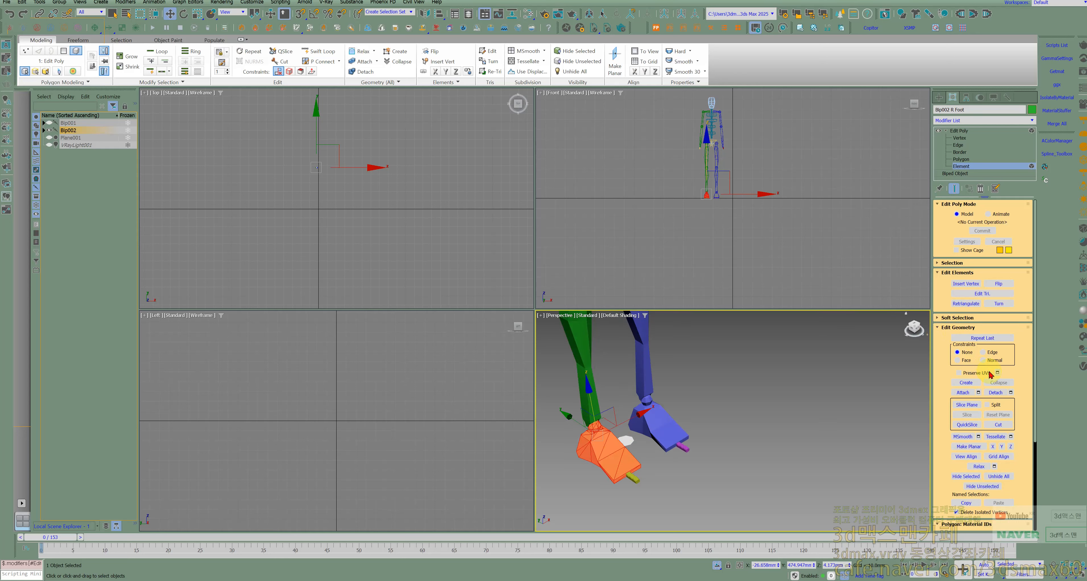
click(996, 392)
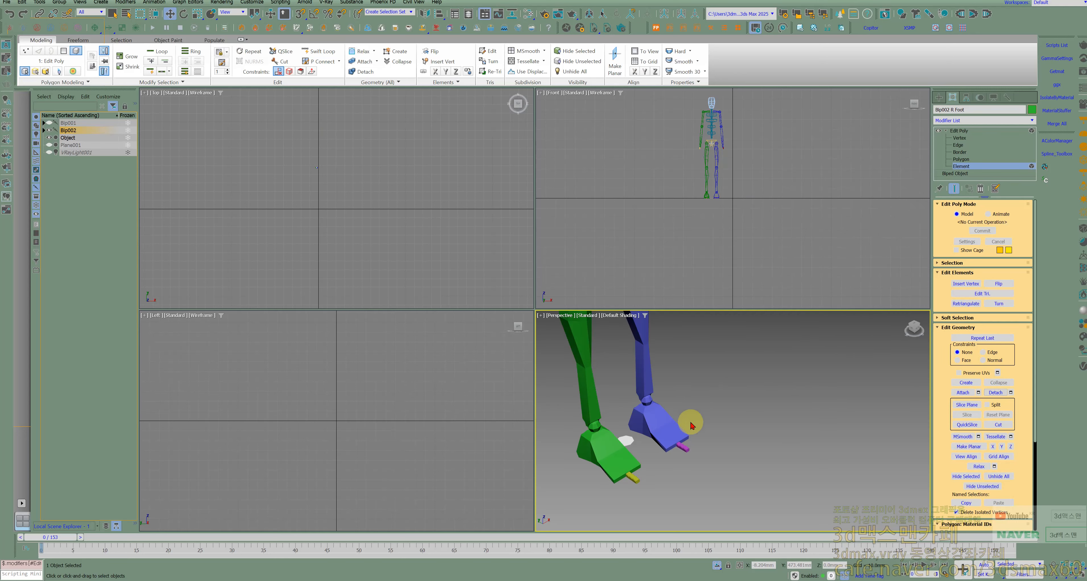
click(983, 131)
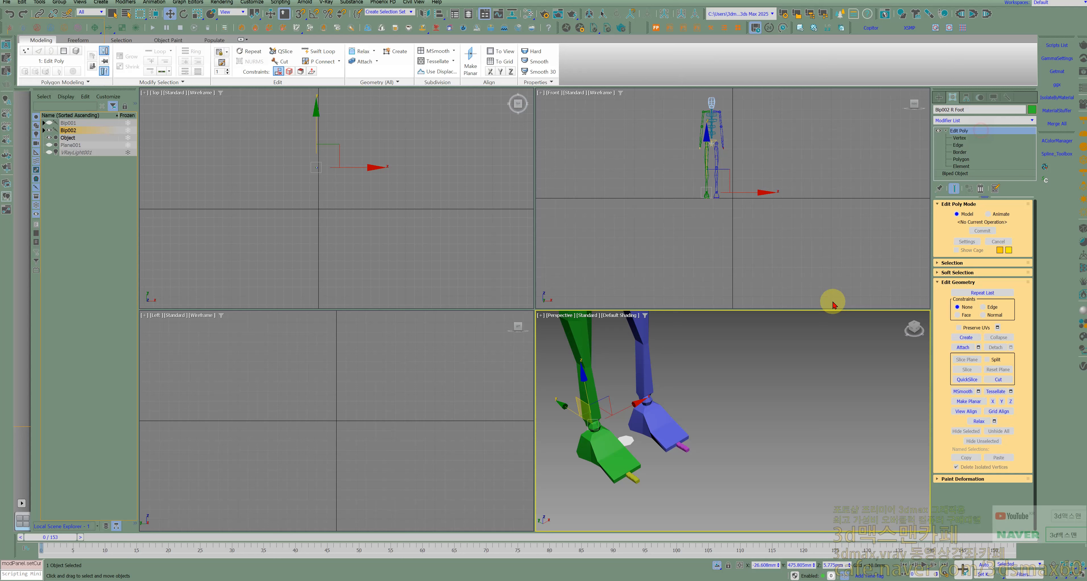
Step: Apply Edit Poly to the cloned Biped's left foot and detach its element as a separate object
click(663, 426)
key(x)
click(655, 429)
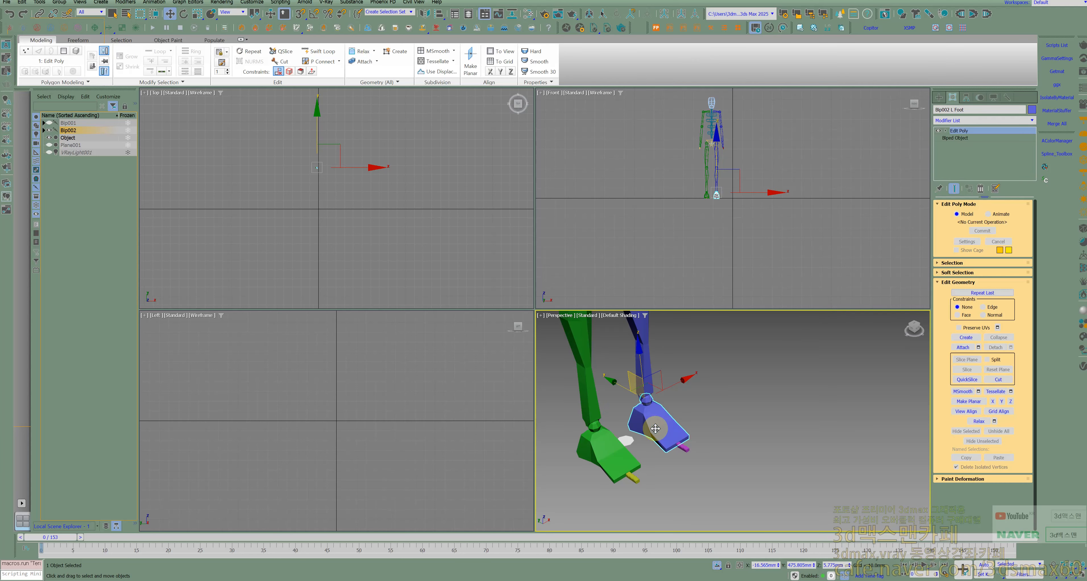
key(5)
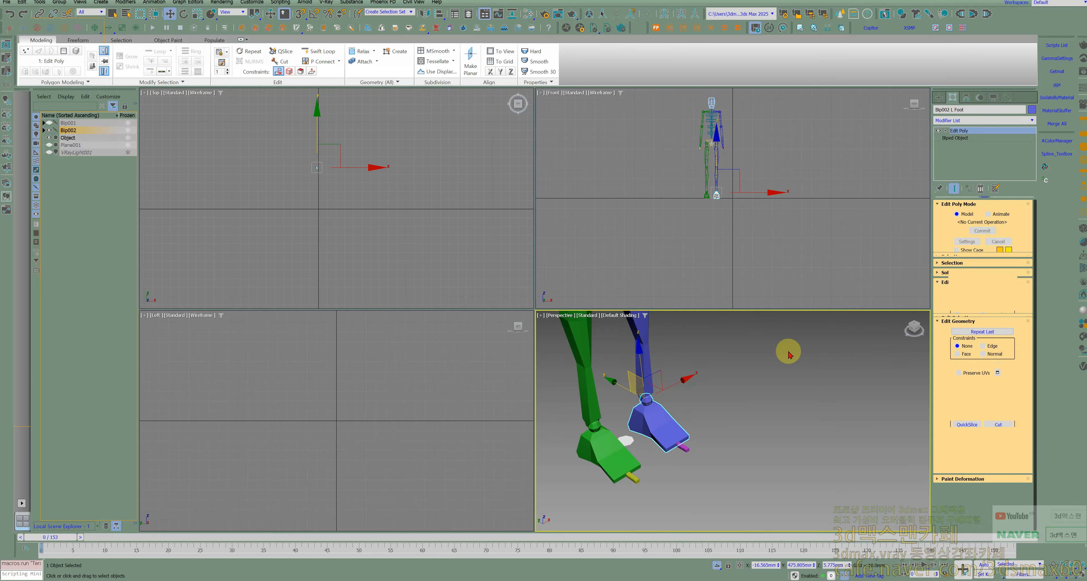
click(664, 424)
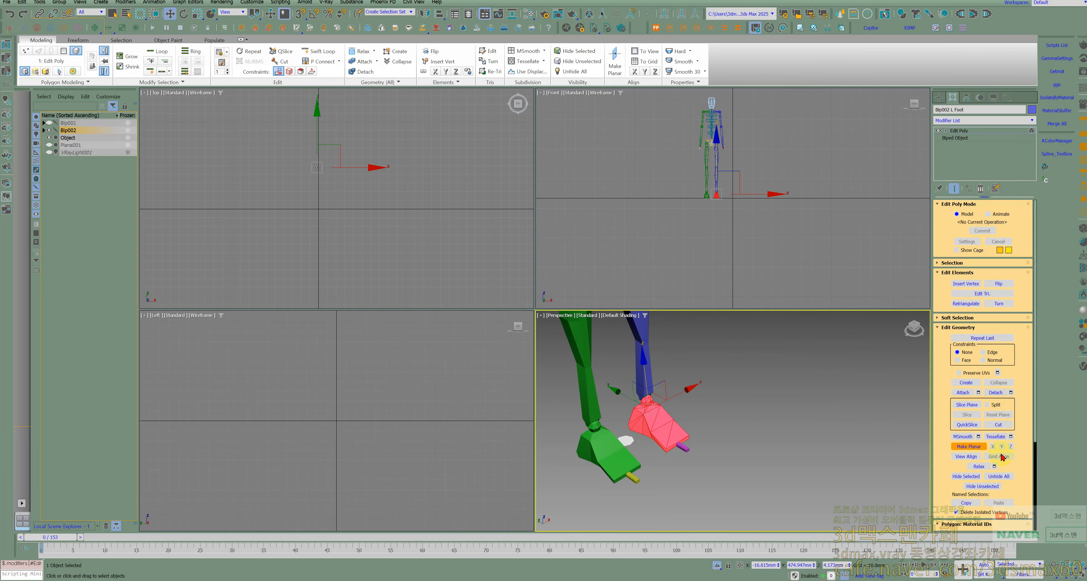
click(992, 393)
click(970, 131)
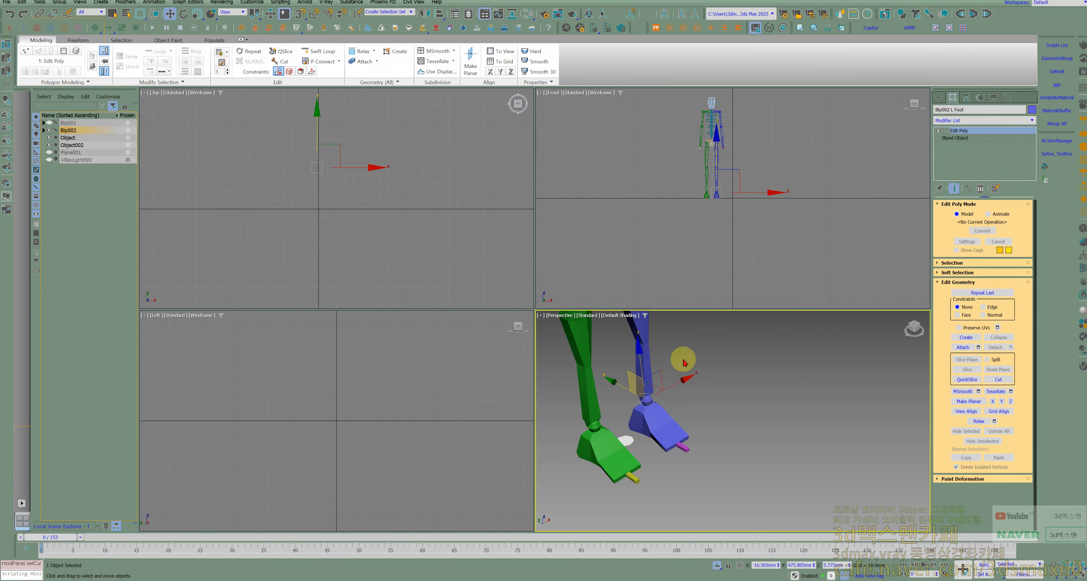
Step: Delete the cloned Biped, keeping only the two detached foot meshes, and end the isolation
click(684, 362)
click(635, 452)
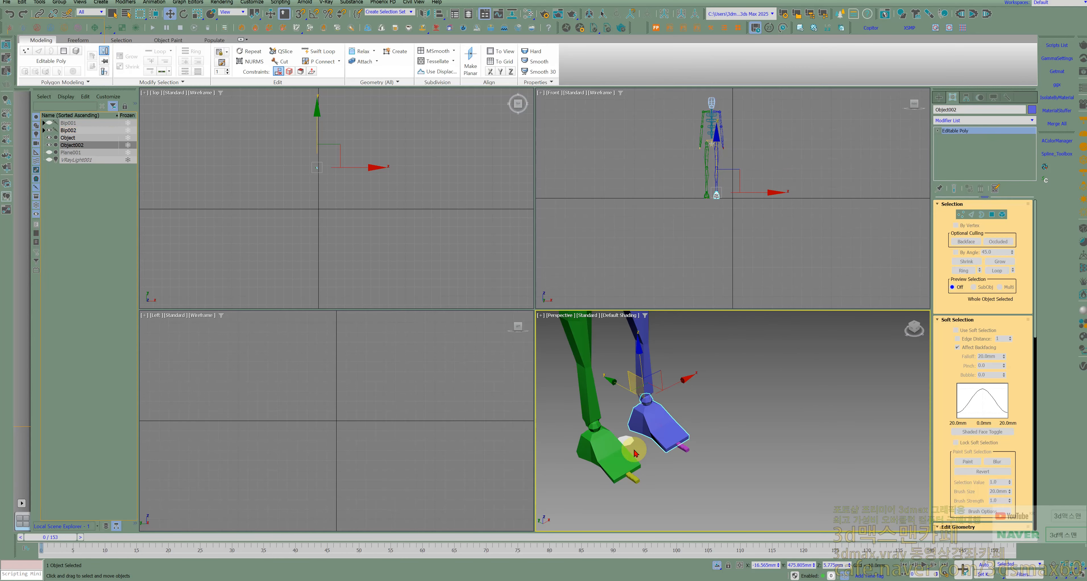
ctrl+click(634, 453)
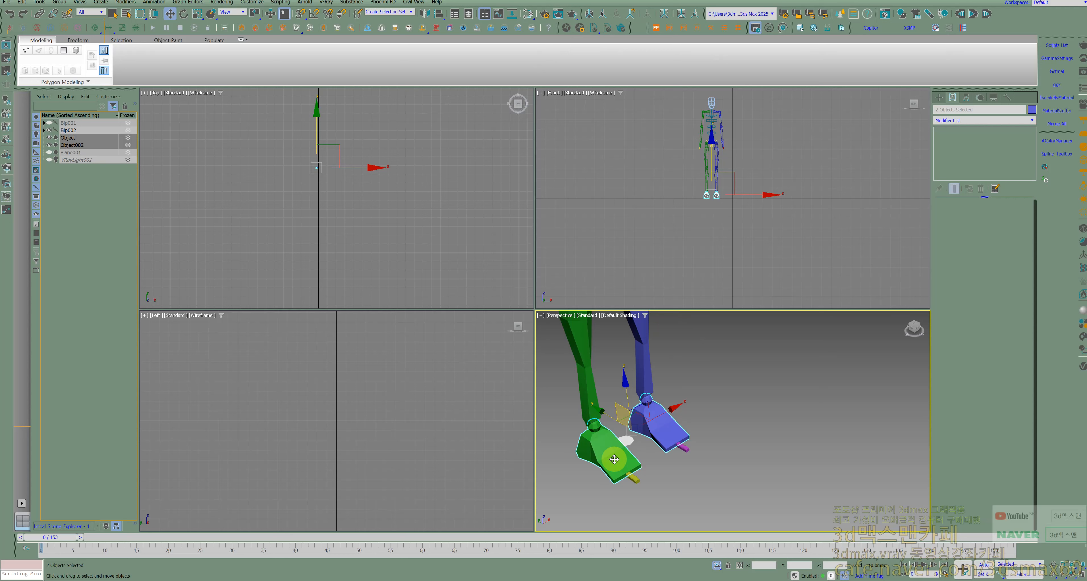
key(ctrl+i)
key(Delete)
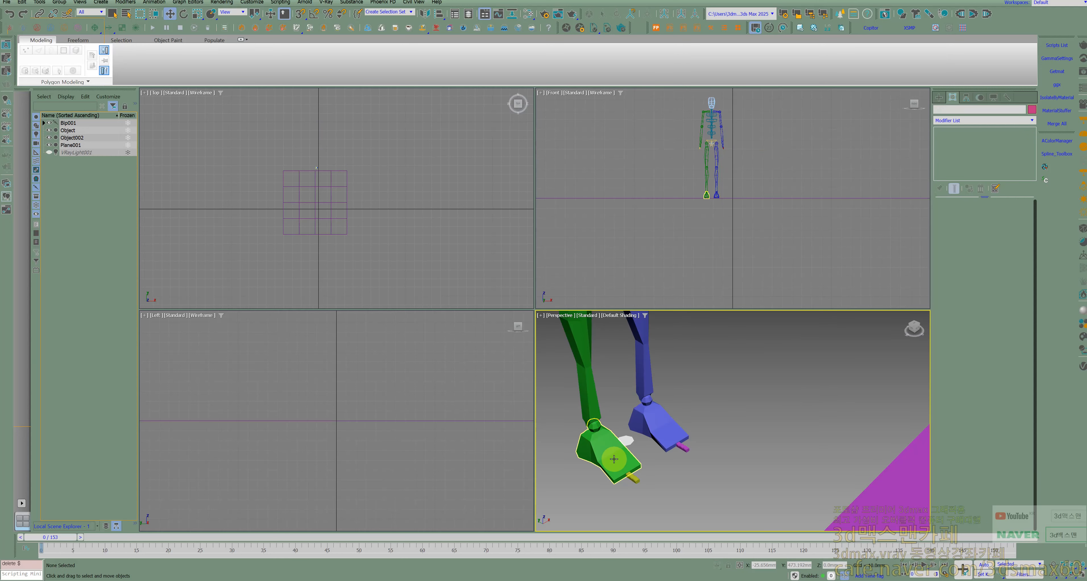
Step: Scale the detached right foot mesh to 118% on the Y and Z axes so it encloses the Biped's foot
scroll(615, 458, down, 3)
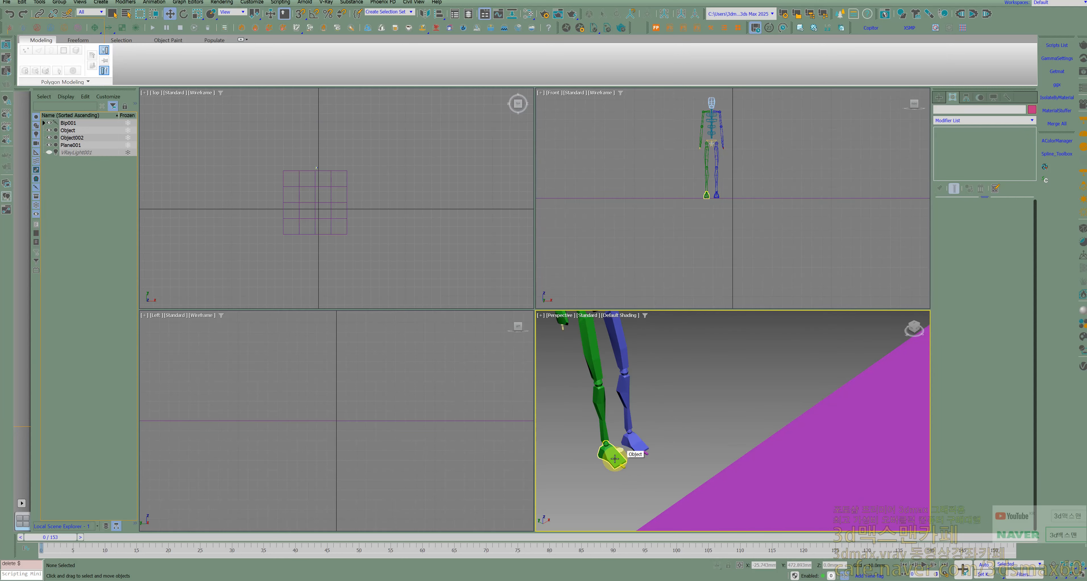
click(614, 459)
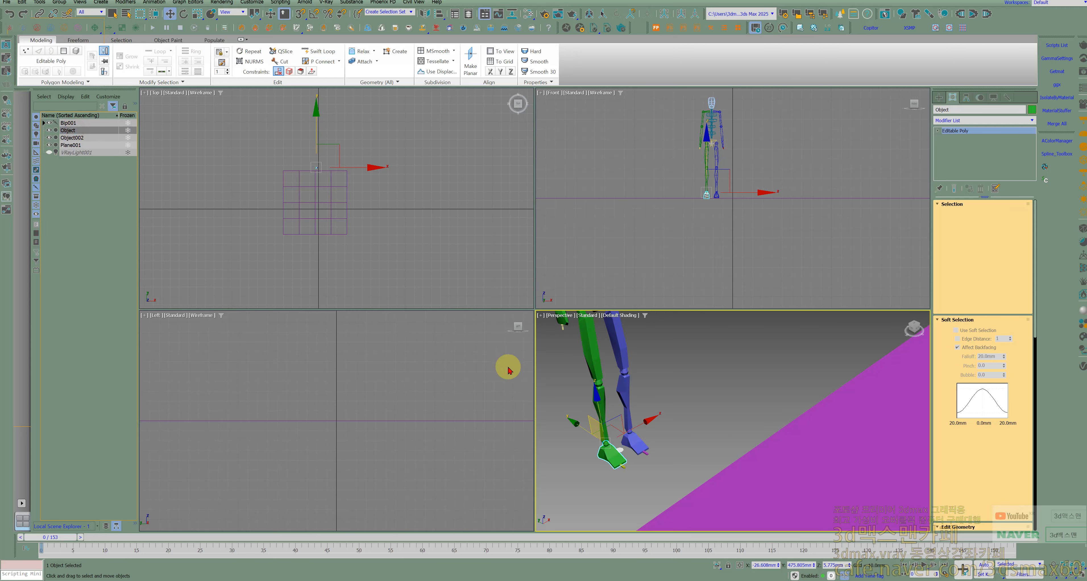
scroll(617, 464, up, 2)
scroll(695, 447, up, 4)
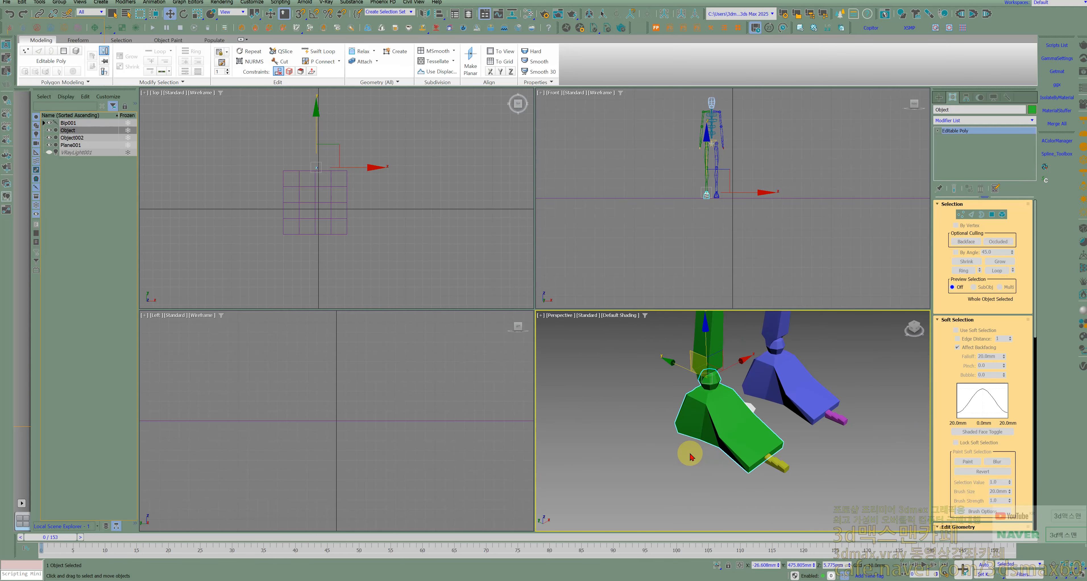
key(r)
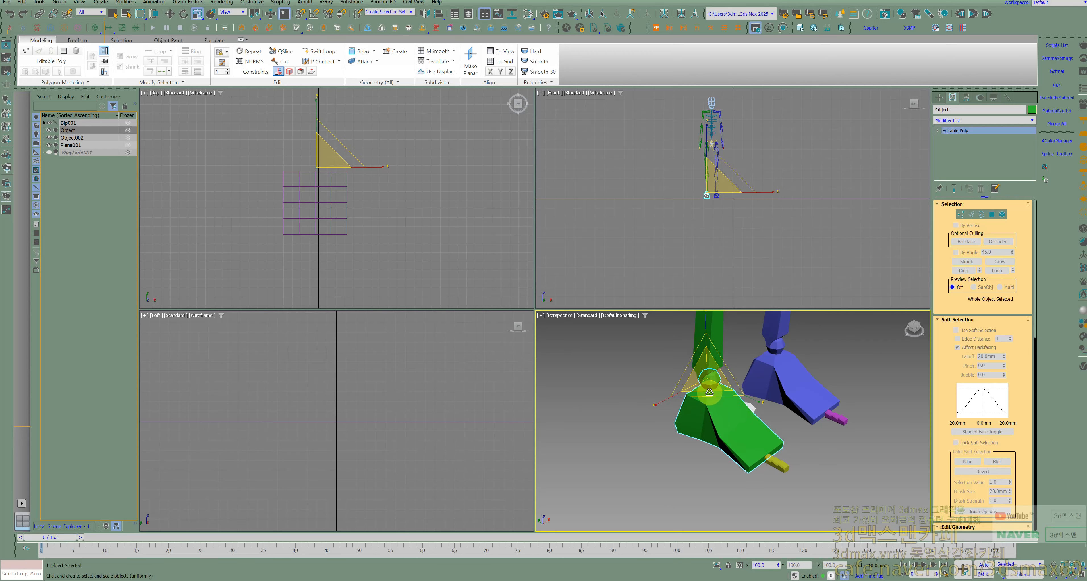
drag(711, 394, 724, 394)
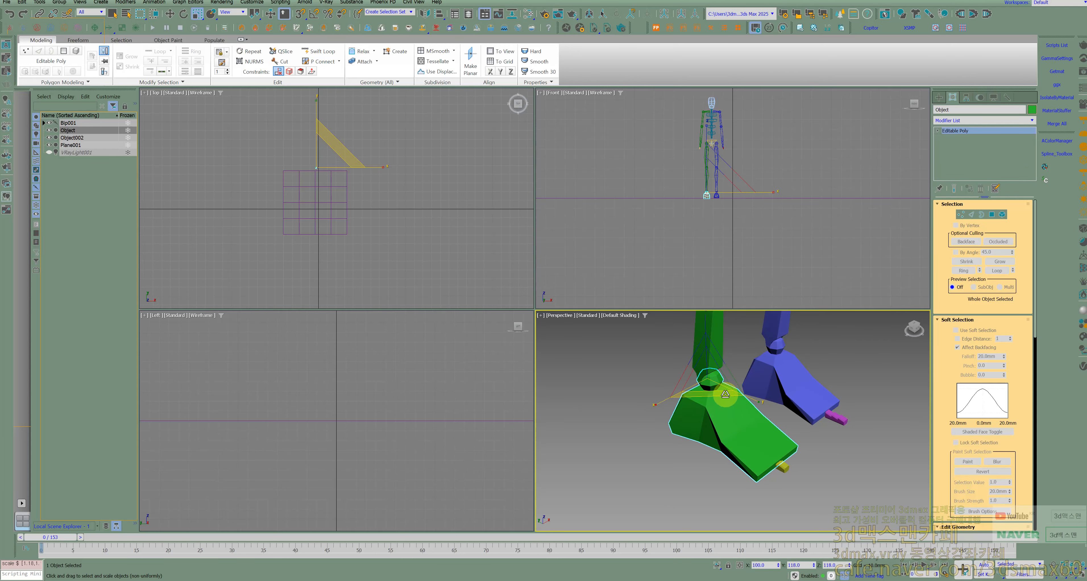
Step: Scale the detached left foot mesh uniformly to about 108.7%
click(804, 389)
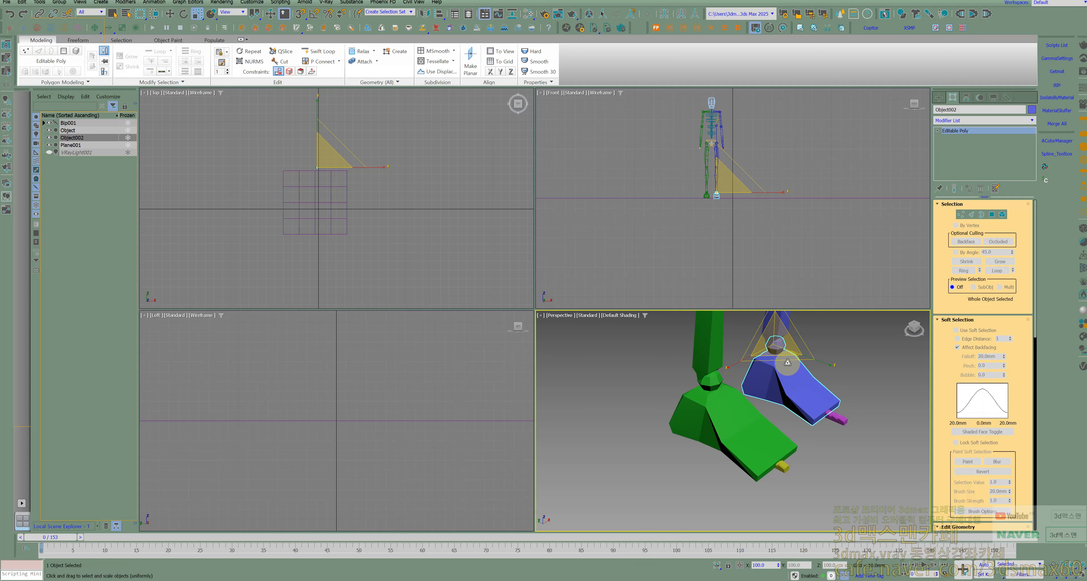
drag(788, 363, 787, 360)
scroll(734, 397, down, 1)
scroll(699, 408, down, 2)
middle_drag(725, 403, 645, 415)
scroll(645, 415, down, 3)
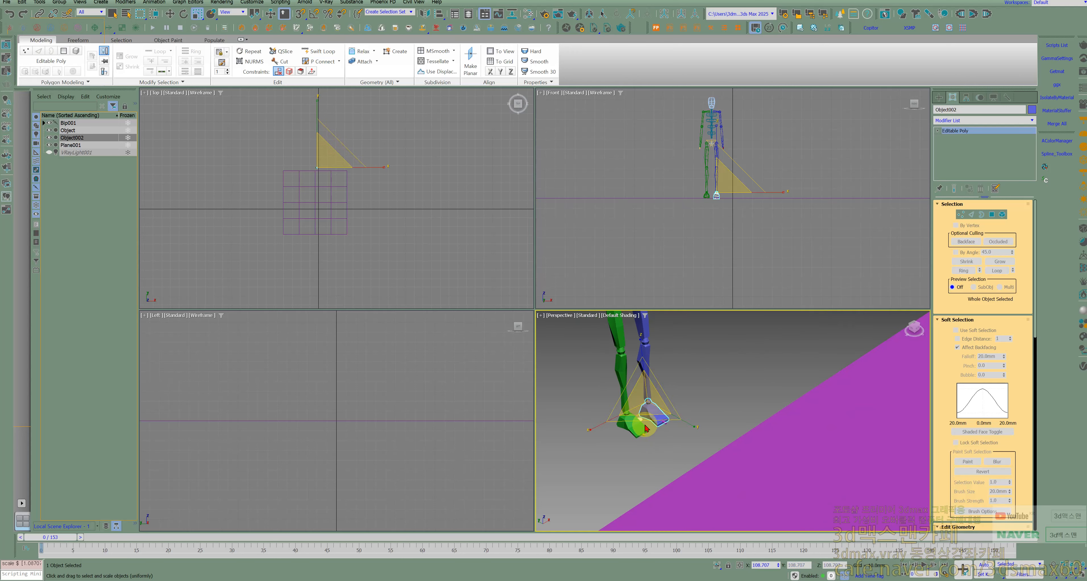
Step: Link the detached right foot mesh to the Biped's right calf
scroll(629, 435, up, 4)
click(621, 439)
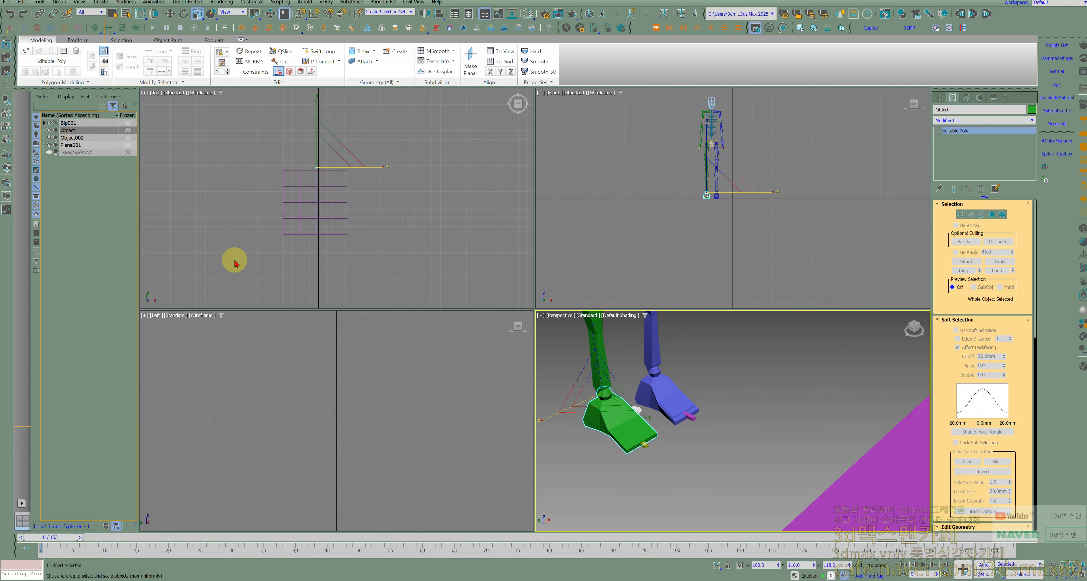
click(38, 15)
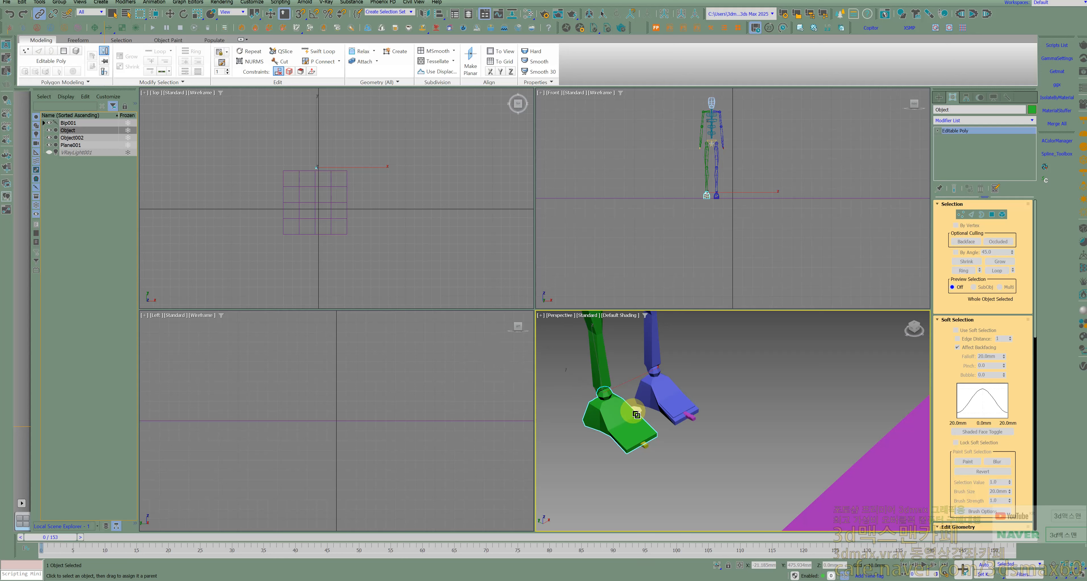
drag(608, 376, 607, 376)
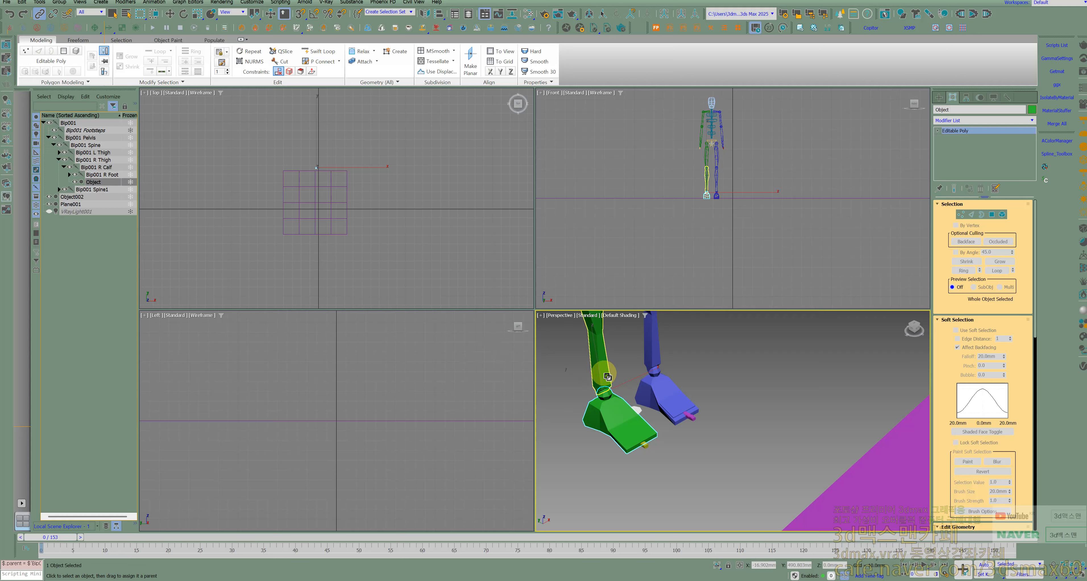
Step: Link the detached left foot mesh to the Biped's left foot and leave the linking command
click(652, 404)
scroll(669, 418, up, 5)
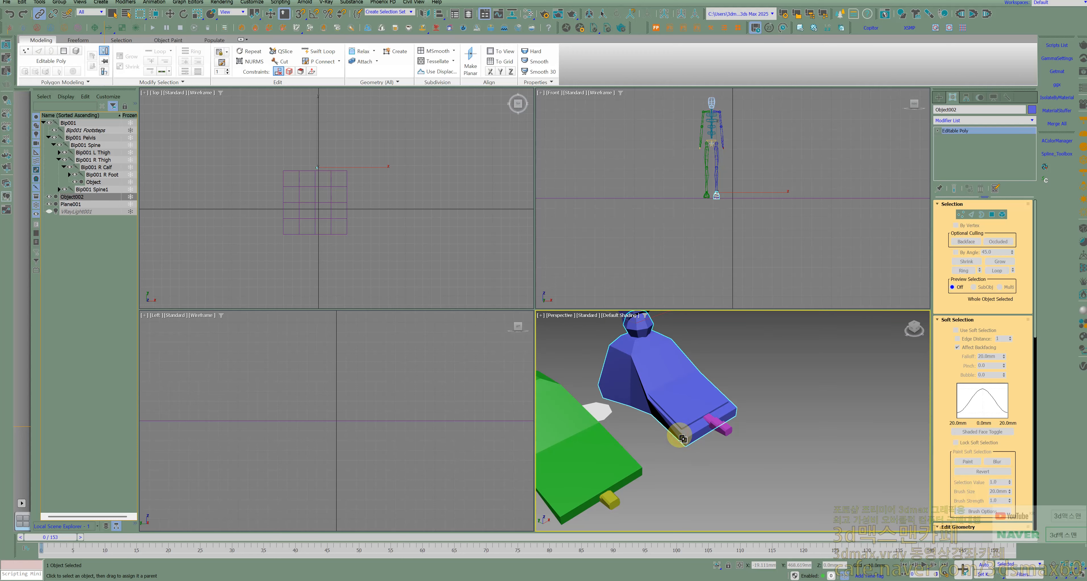
drag(682, 439, 691, 418)
scroll(687, 414, down, 5)
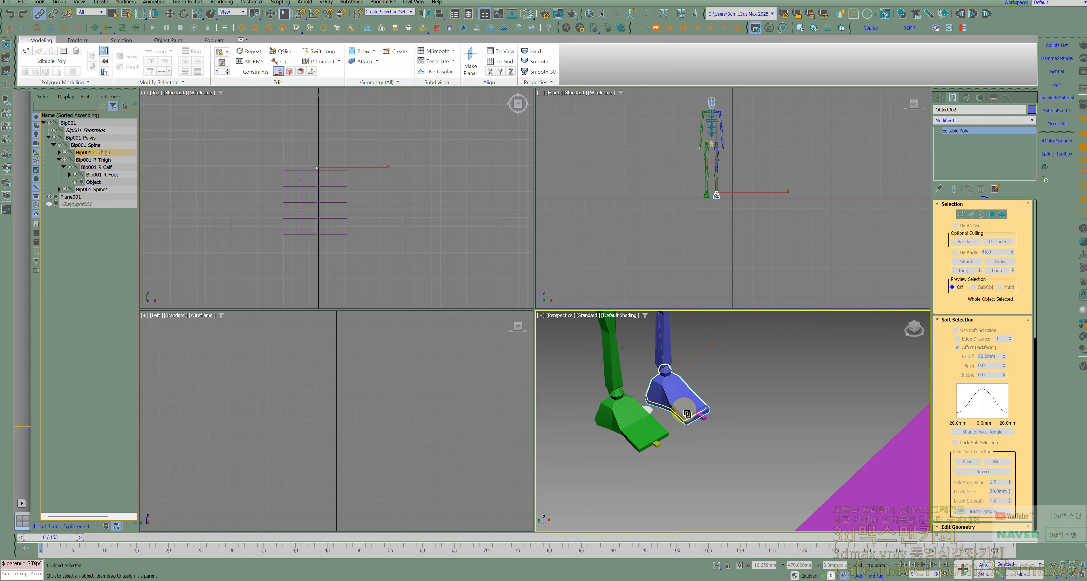
right_click(606, 377)
click(625, 382)
Step: Unlink the right foot mesh from the Biped's calf and move it aside to expose the Biped's right foot
click(630, 419)
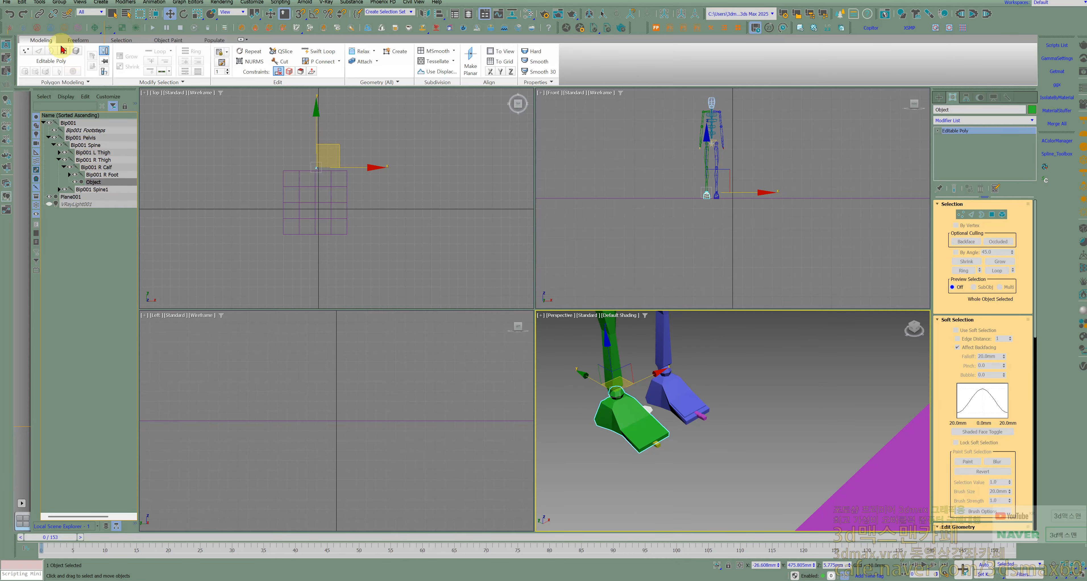
click(53, 16)
click(39, 15)
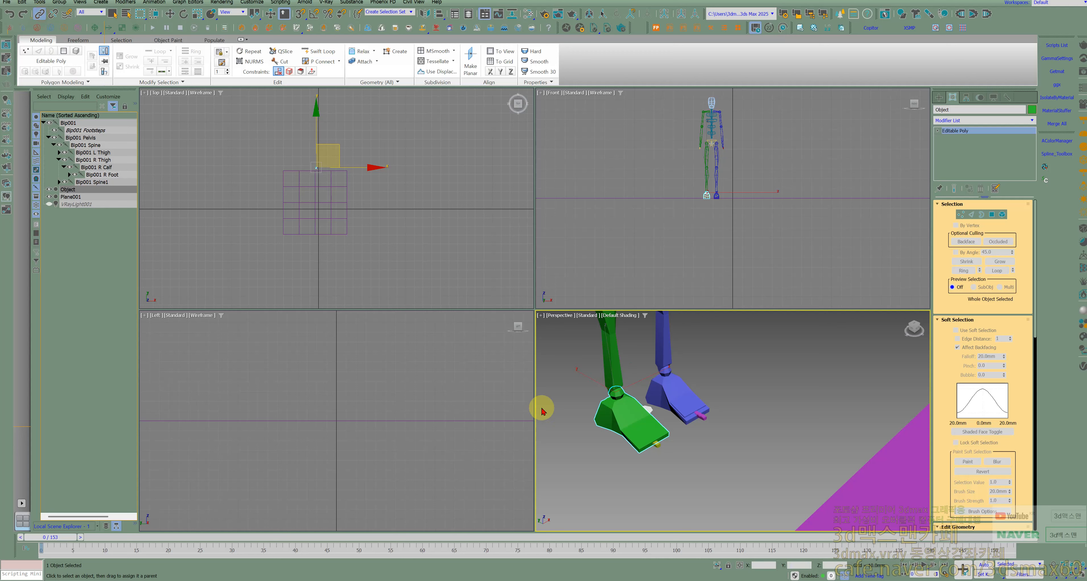
scroll(621, 439, up, 5)
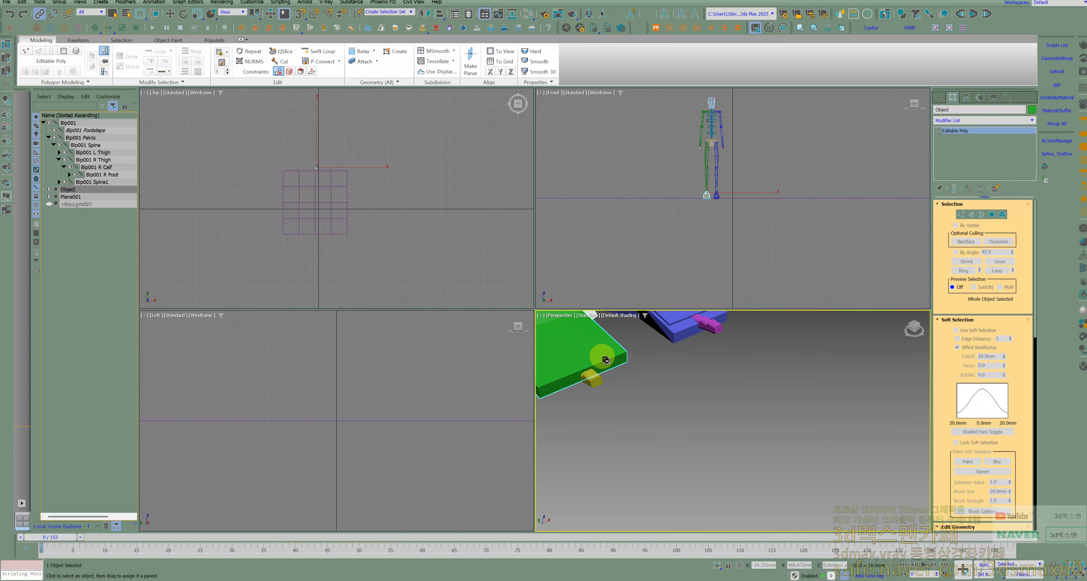
scroll(606, 360, down, 5)
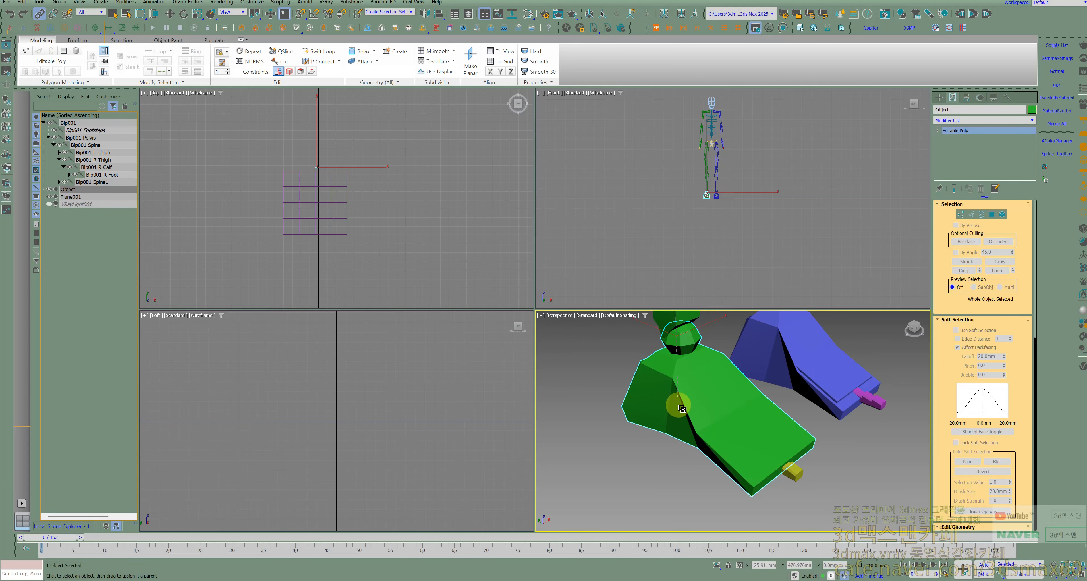
right_click(684, 407)
click(708, 409)
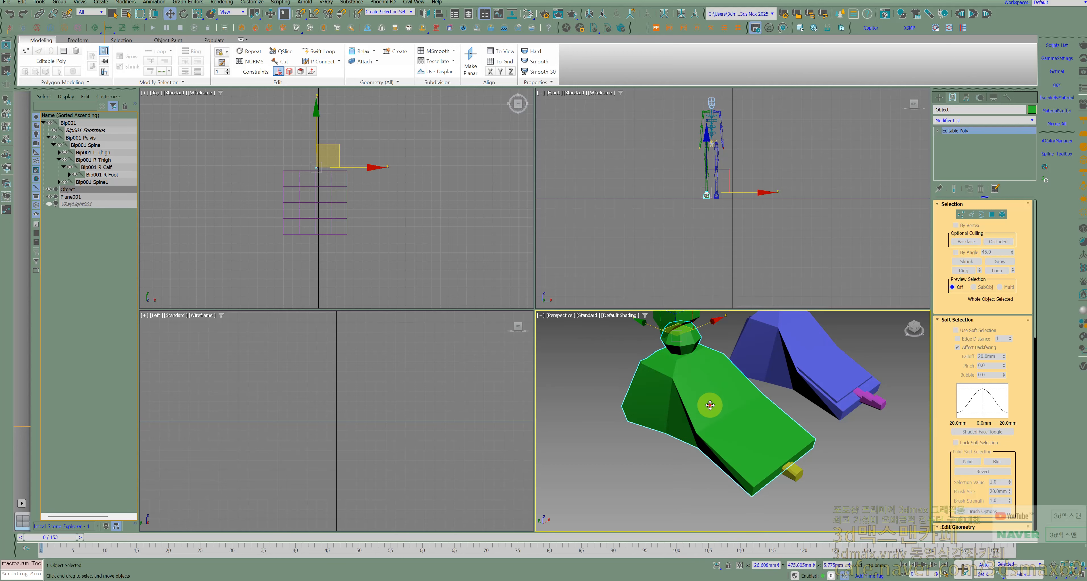
drag(708, 403, 664, 330)
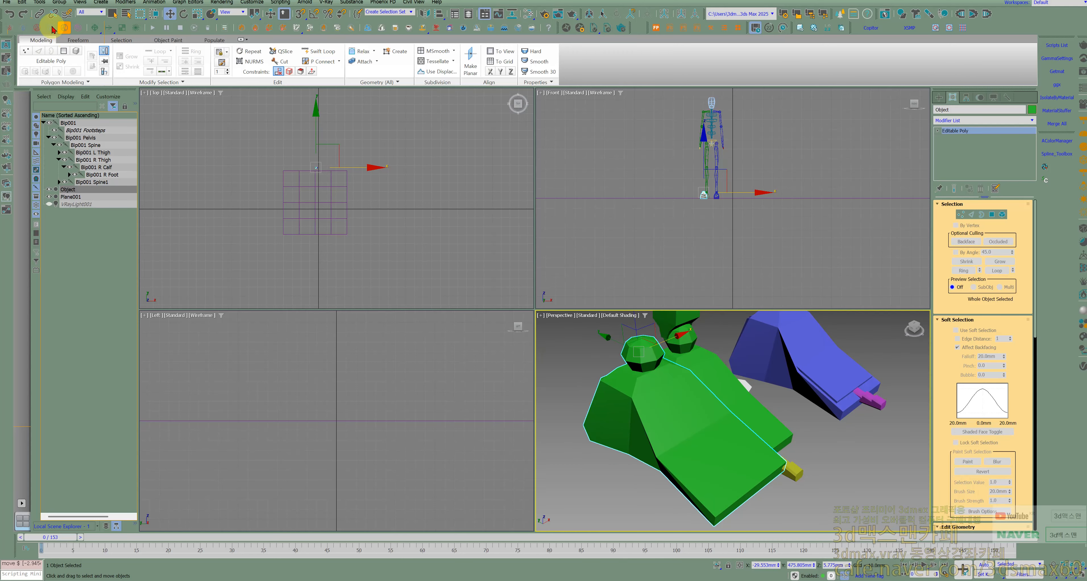
Step: Link the right foot mesh to the Biped's right foot and move it back over that foot
click(39, 14)
drag(650, 404, 735, 402)
right_click(716, 399)
click(721, 405)
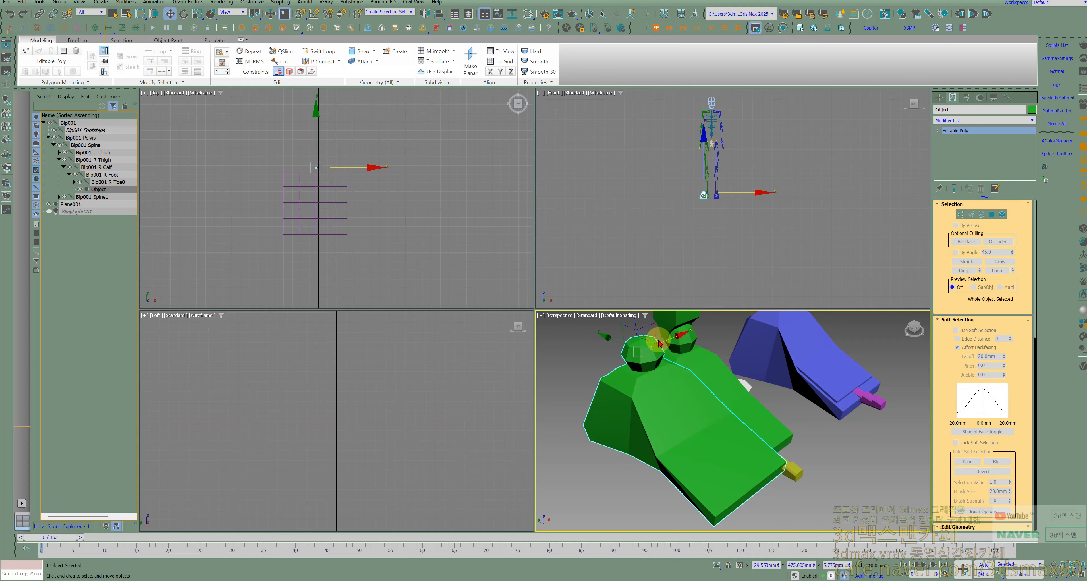
drag(663, 343, 701, 334)
scroll(718, 373, down, 5)
scroll(587, 422, down, 6)
middle_drag(725, 380, 681, 387)
Step: In the Biped's Footstep mode, create 10 alternating walk footsteps starting with the right foot at the current frame
click(740, 437)
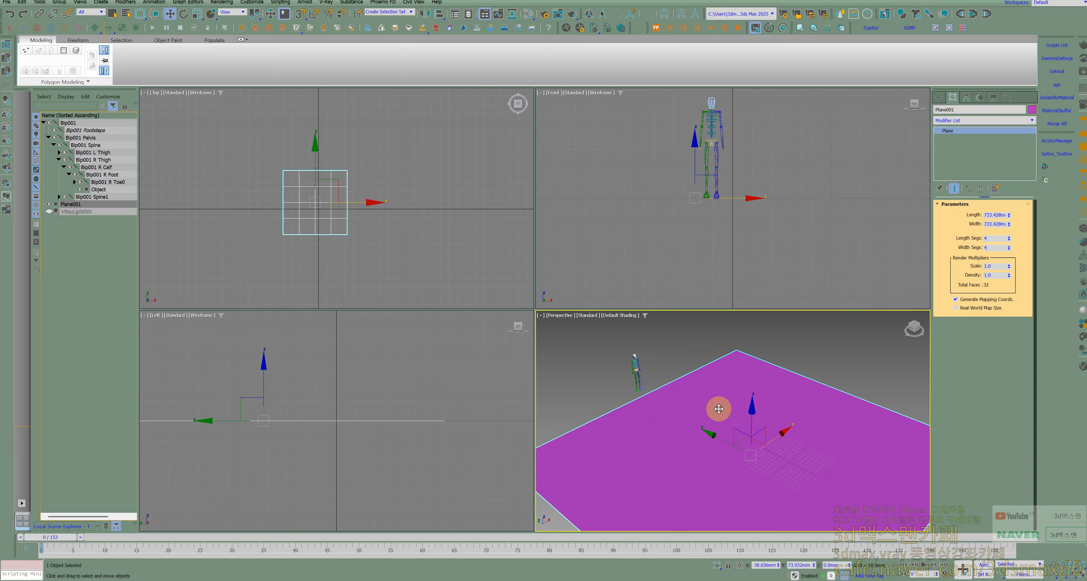
scroll(637, 370, up, 5)
click(645, 372)
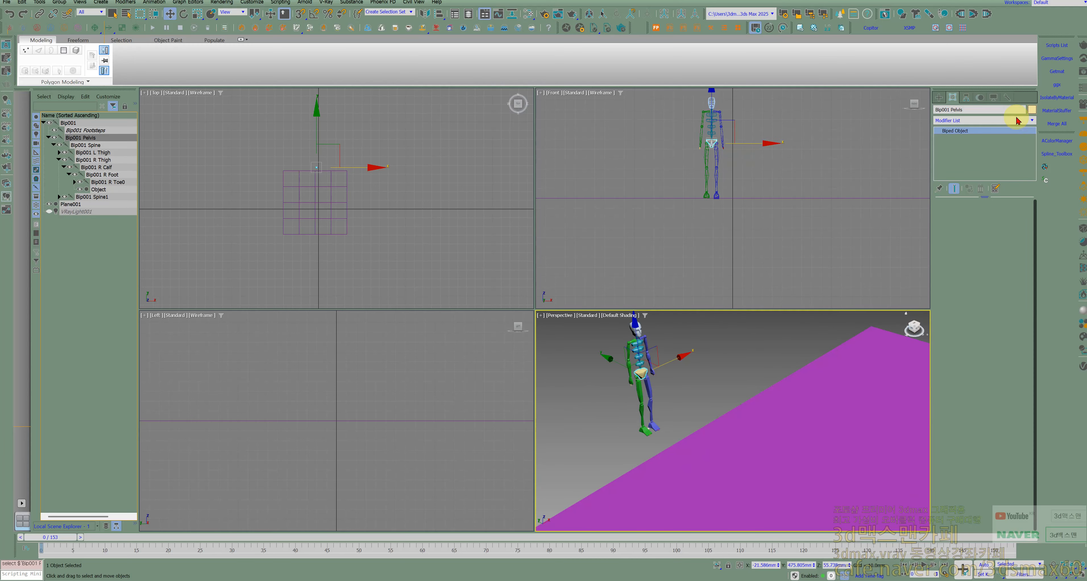
click(993, 97)
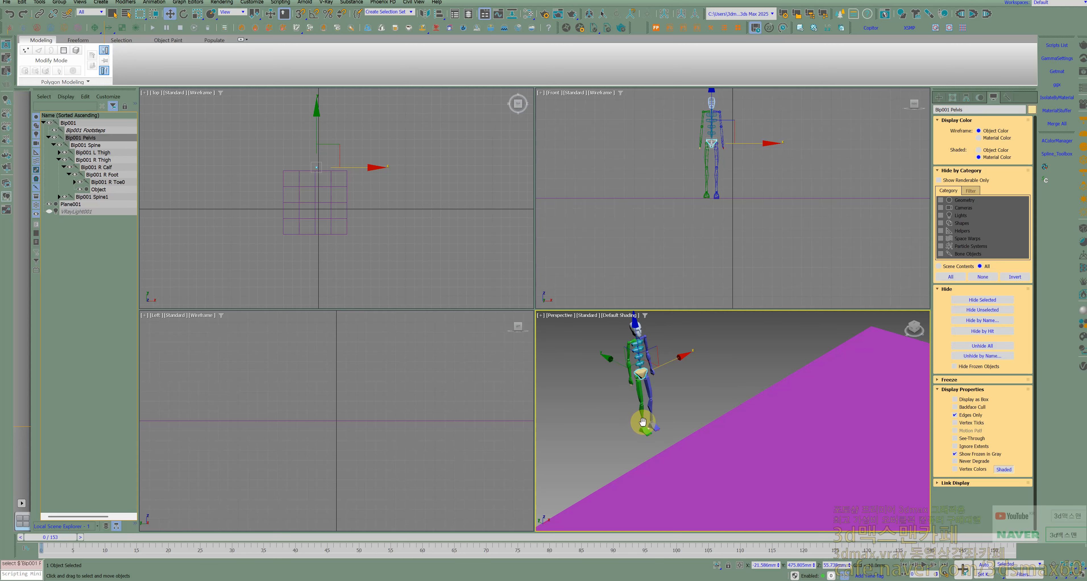
alt+middle_drag(643, 418, 650, 420)
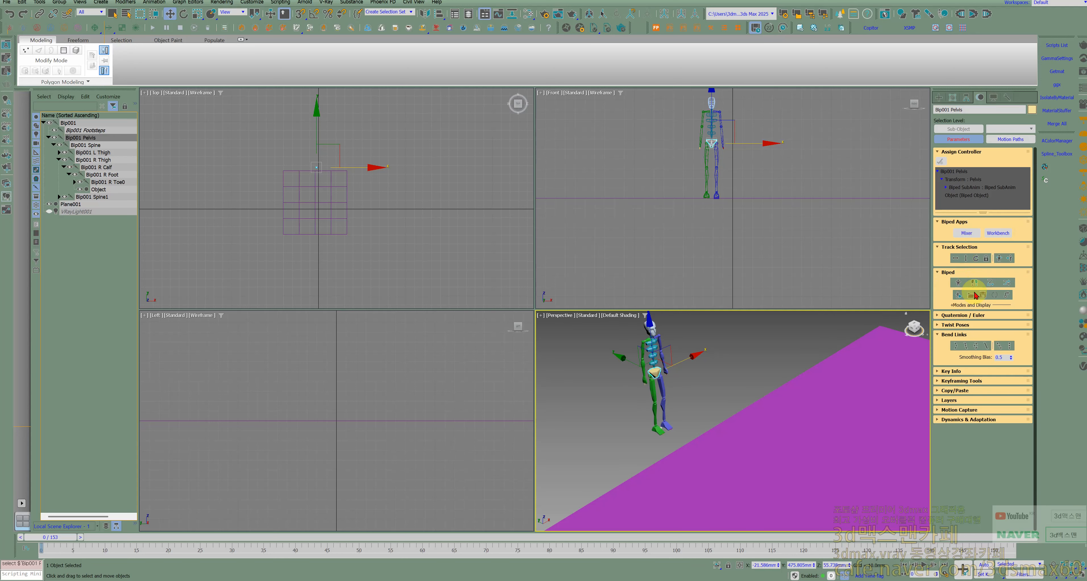
click(976, 283)
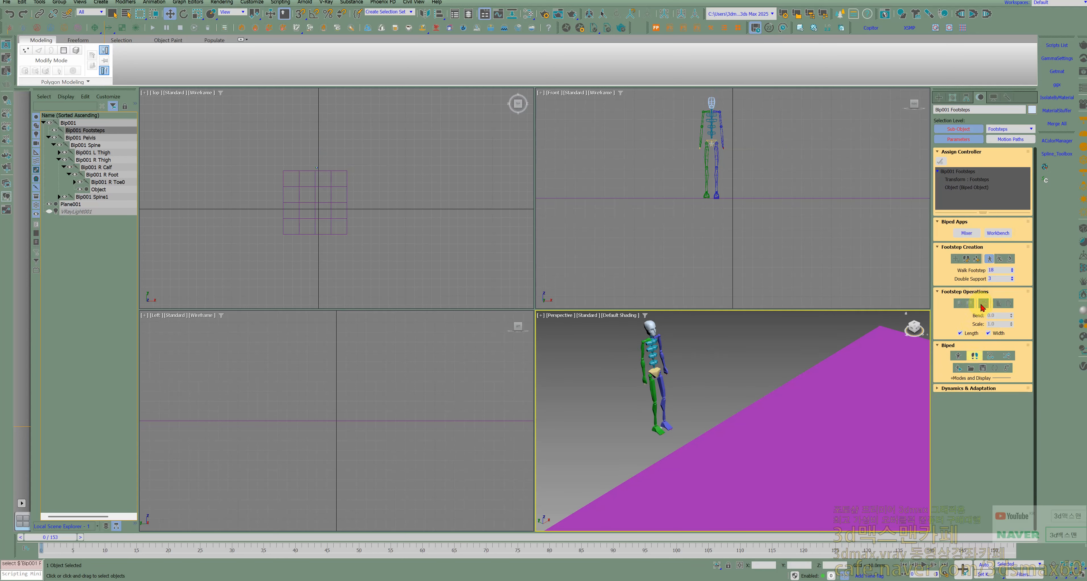
click(973, 260)
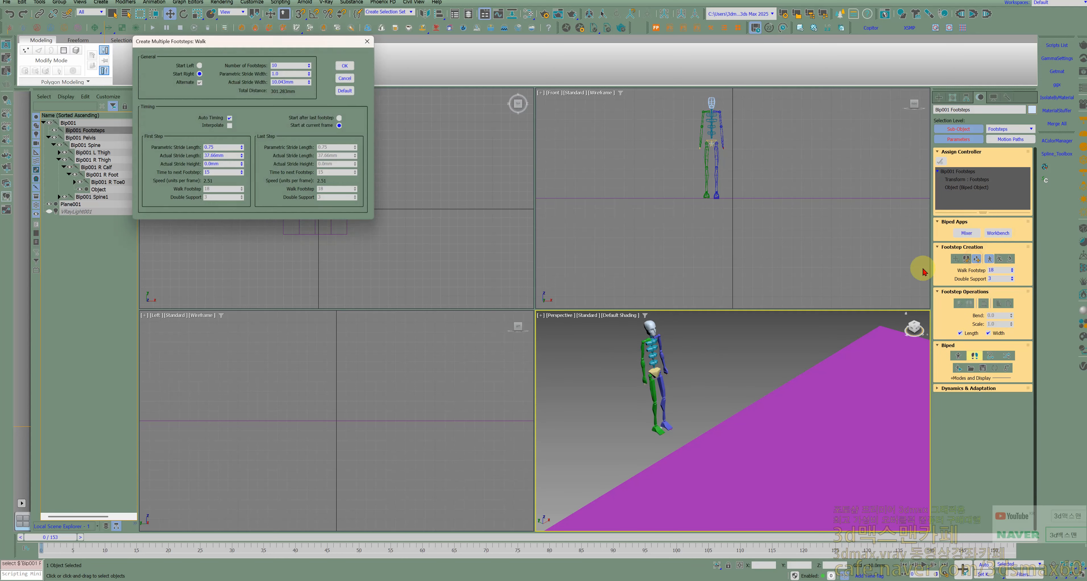
click(346, 60)
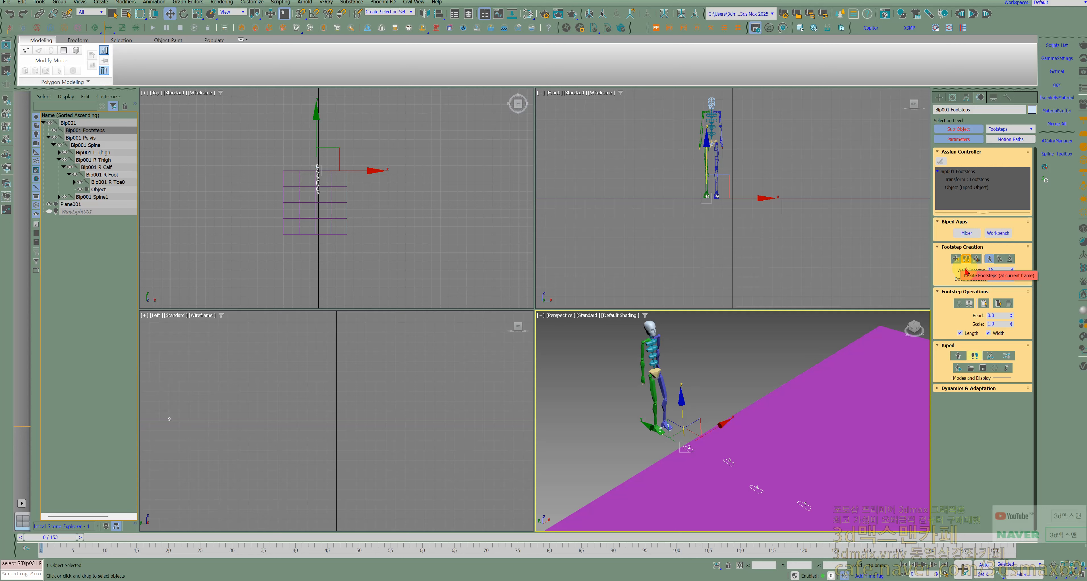
Step: Move the footsteps back under the Biped and lower them about 6.6 mm into the plane
alt+middle_drag(783, 400, 485, 267)
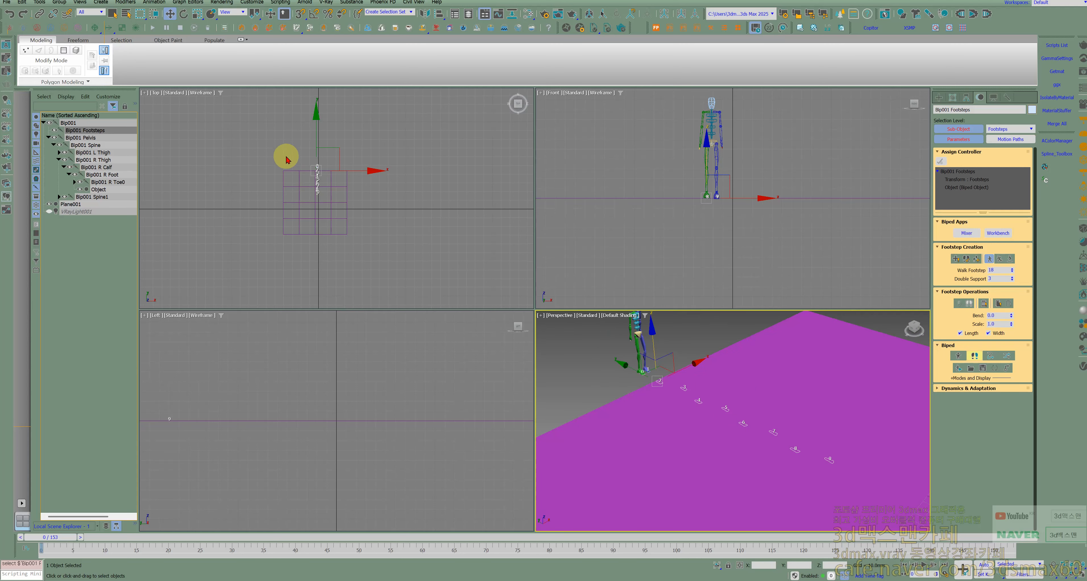
drag(285, 160, 326, 170)
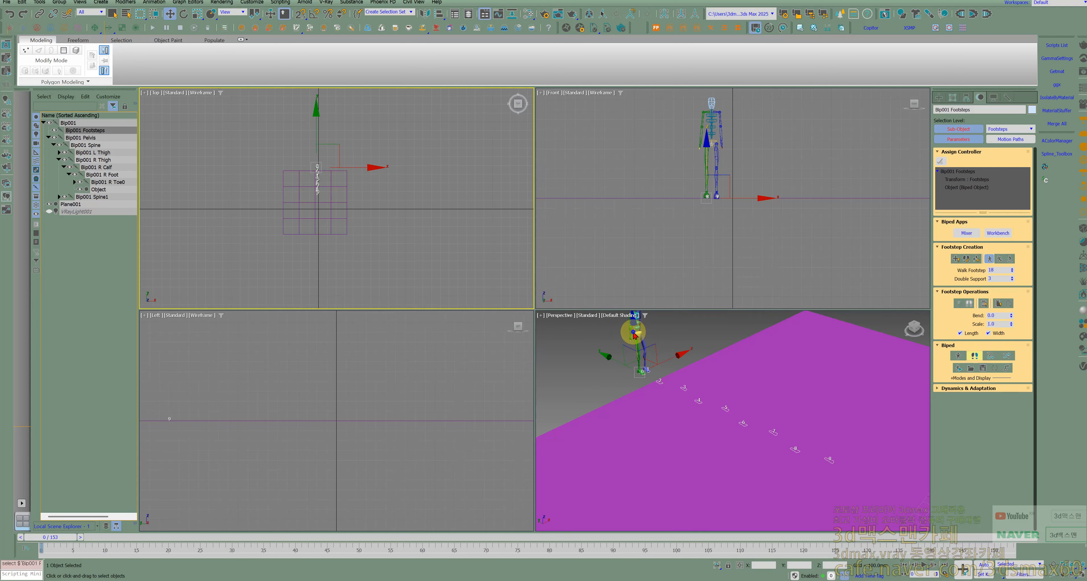
click(634, 335)
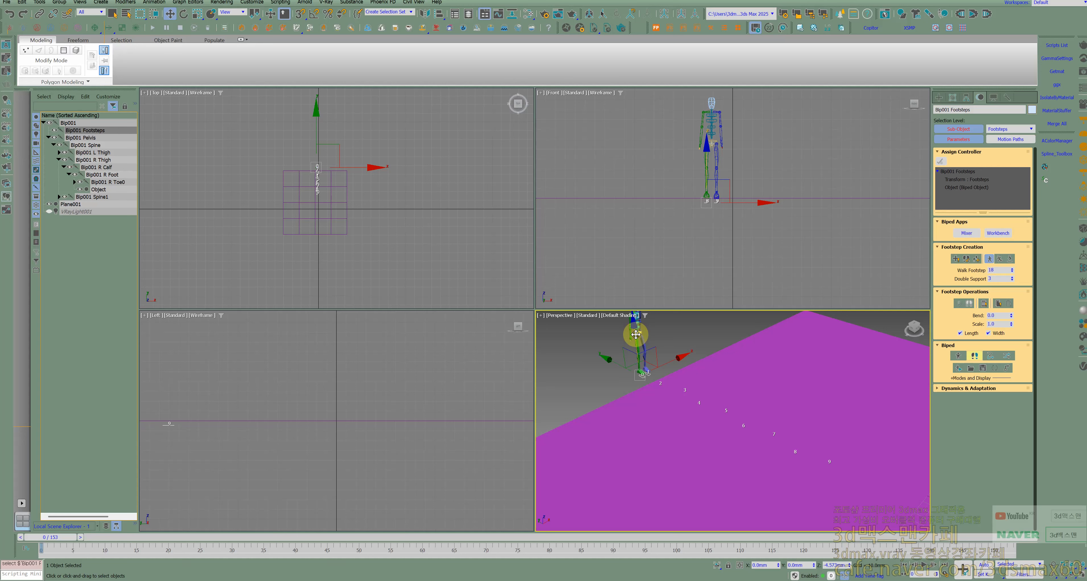
middle_drag(636, 334, 685, 383)
scroll(847, 462, down, 3)
middle_drag(847, 461, 768, 426)
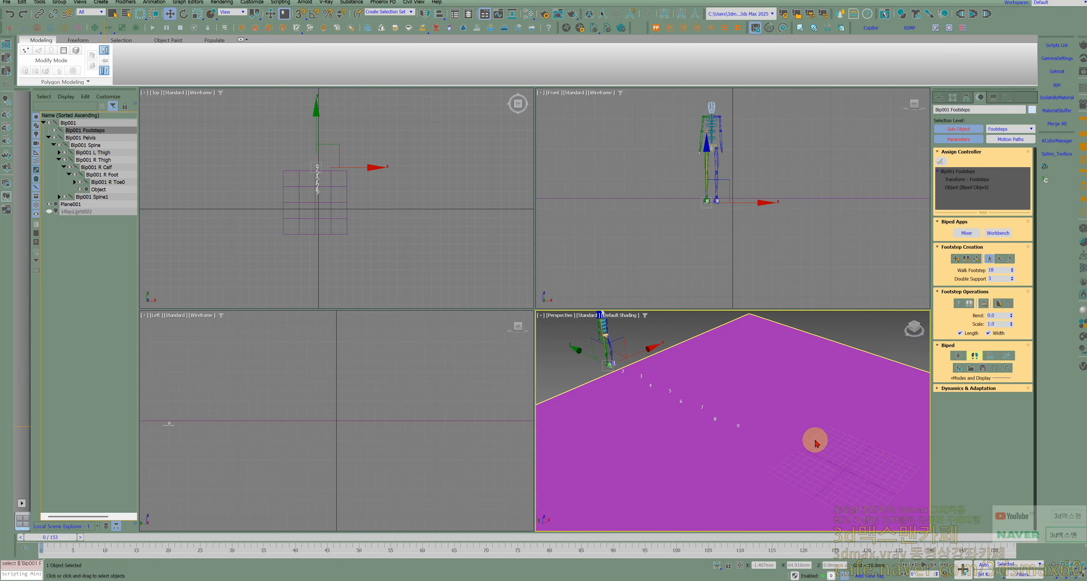
Step: Scrub the animation to frame 4 and maximize the Perspective viewport
drag(59, 541, 84, 547)
key(w)
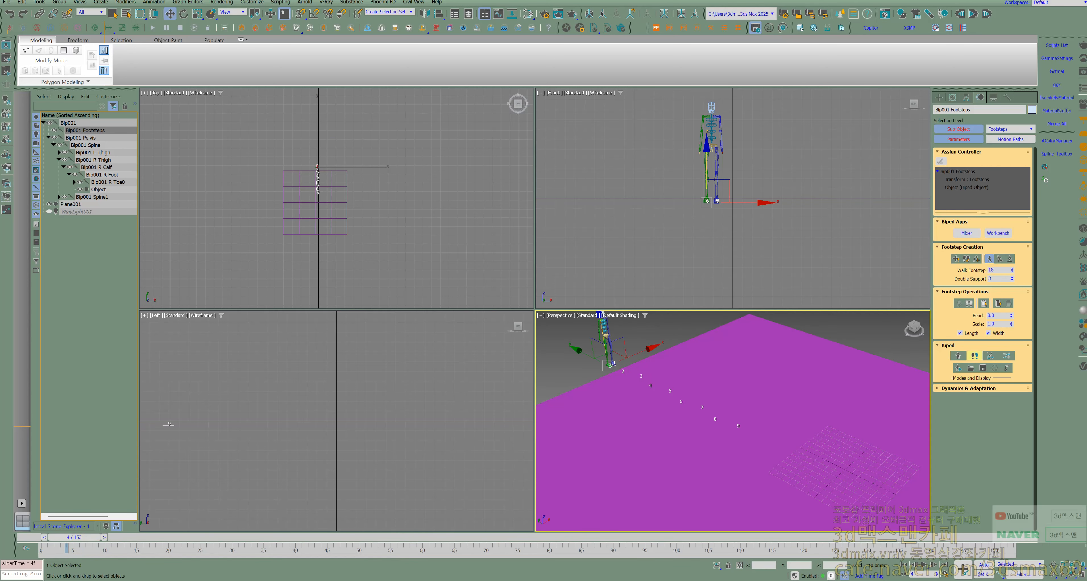
click(1080, 575)
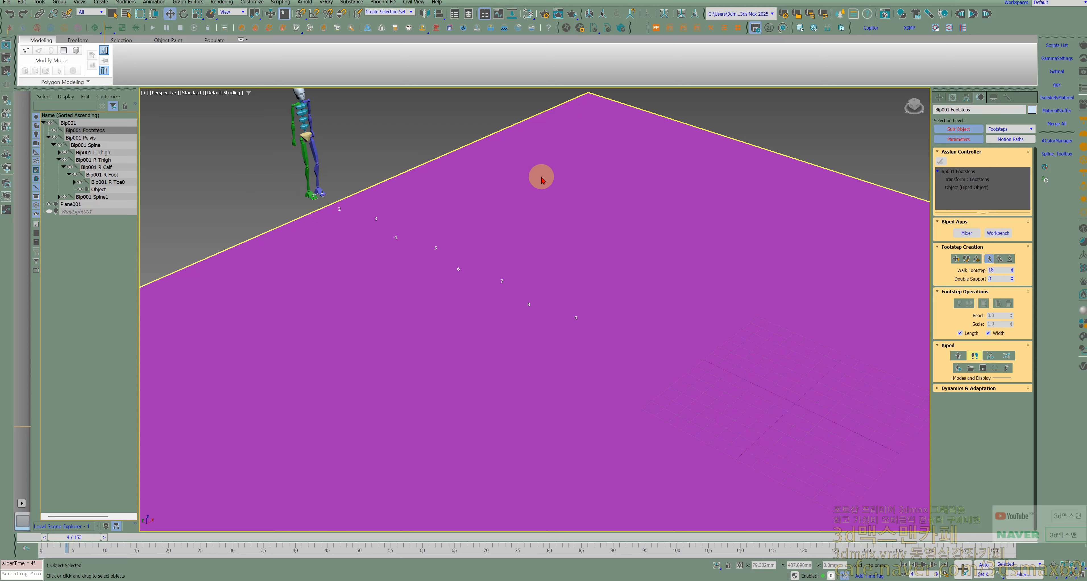
Step: Run the Printer.ms script from the scripts list and pick the purple plane as the soft object
click(1056, 45)
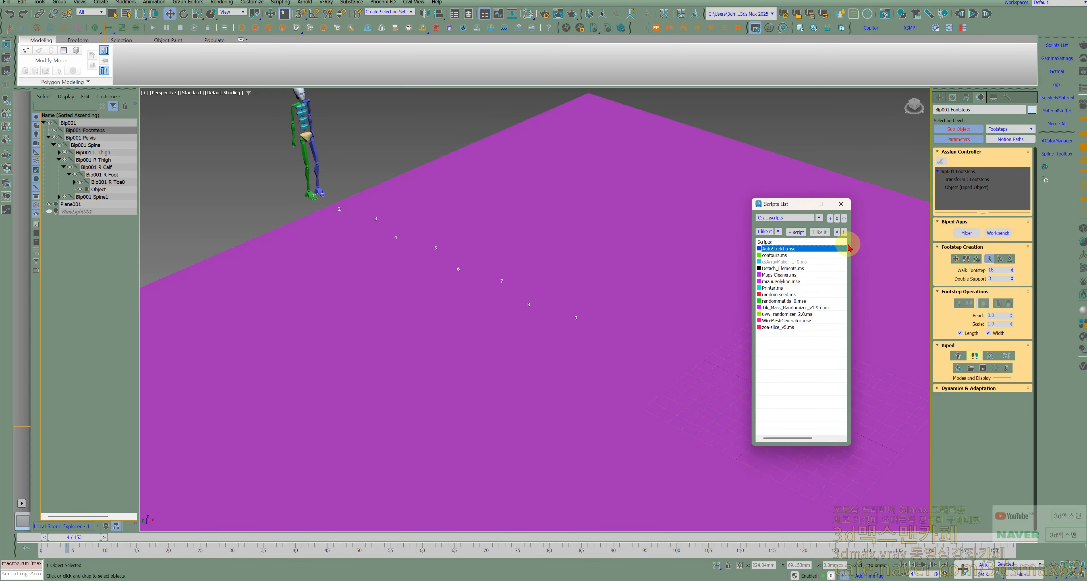
double_click(775, 288)
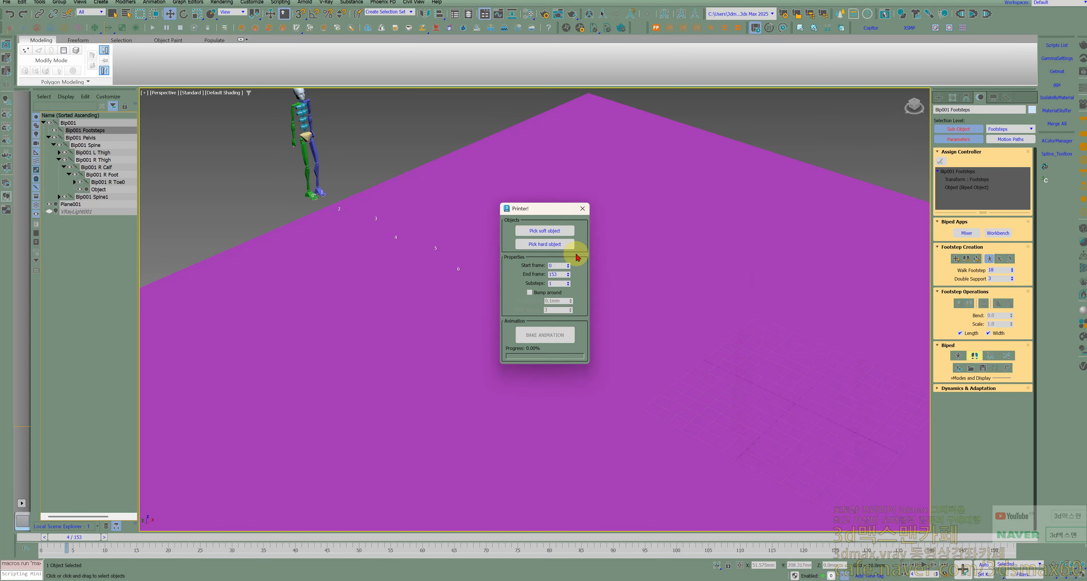
click(533, 232)
click(353, 287)
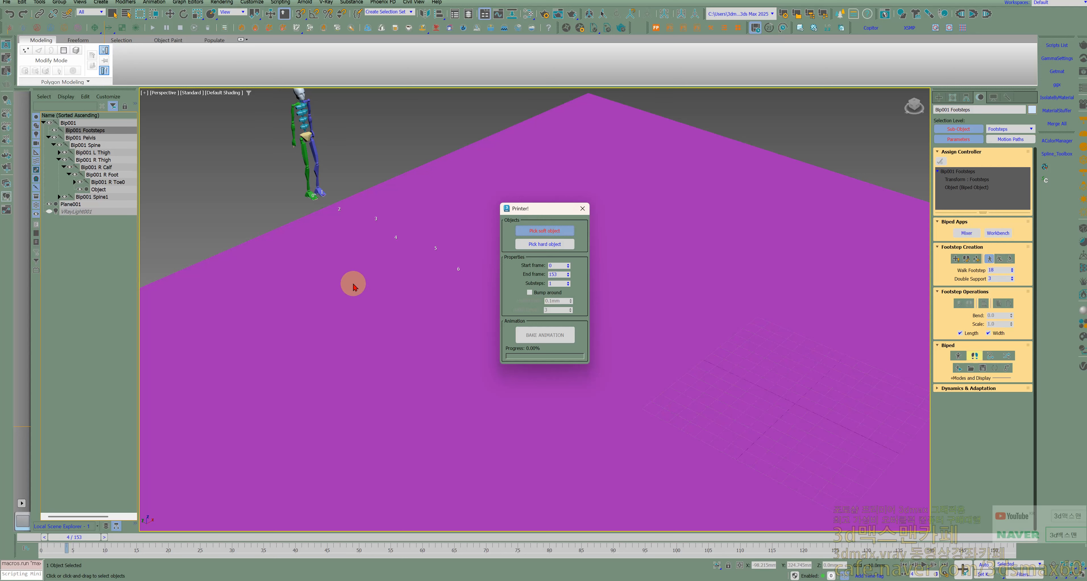
Step: Set the purple plane's length and width segments to 300 and convert it to Editable Poly
key(w)
right_click(773, 313)
click(770, 315)
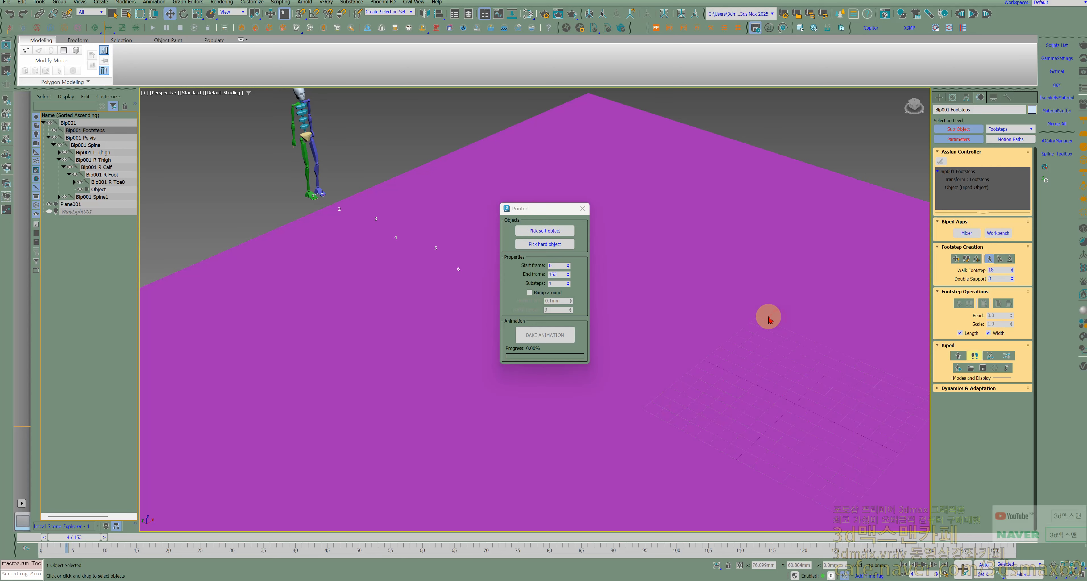
drag(767, 316, 789, 310)
click(952, 97)
click(859, 200)
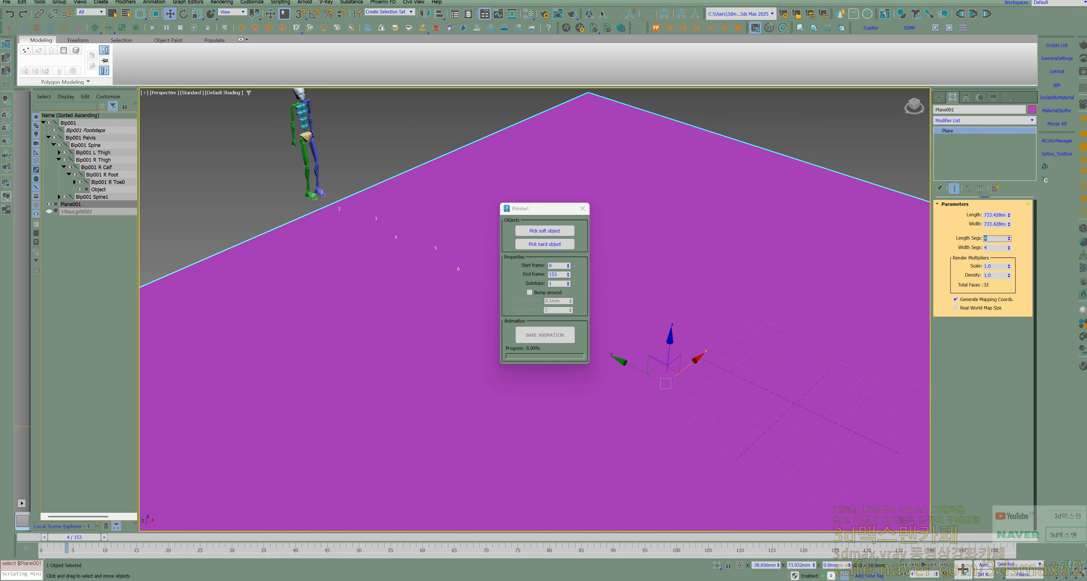
right_click(846, 211)
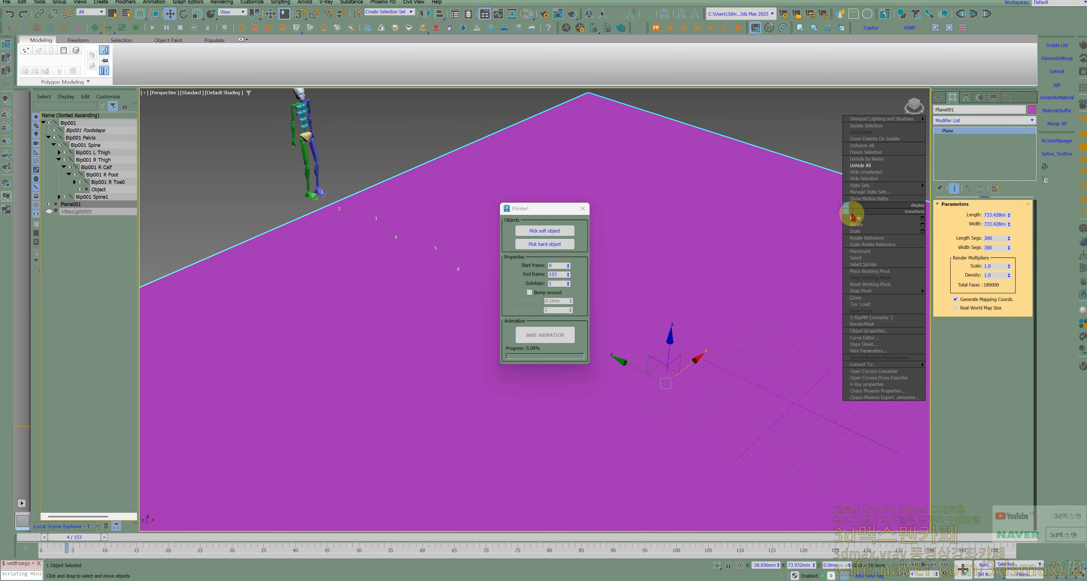
click(851, 217)
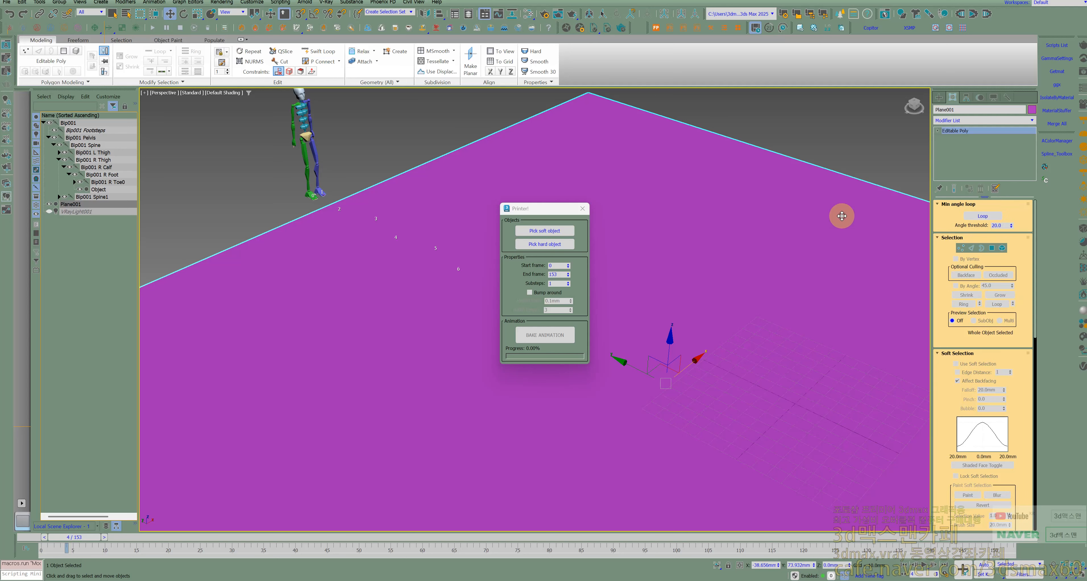
Step: Try to bake the Printer animation with Plane001 as the soft object and the right foot mesh as the hard object
click(527, 236)
click(367, 271)
click(520, 245)
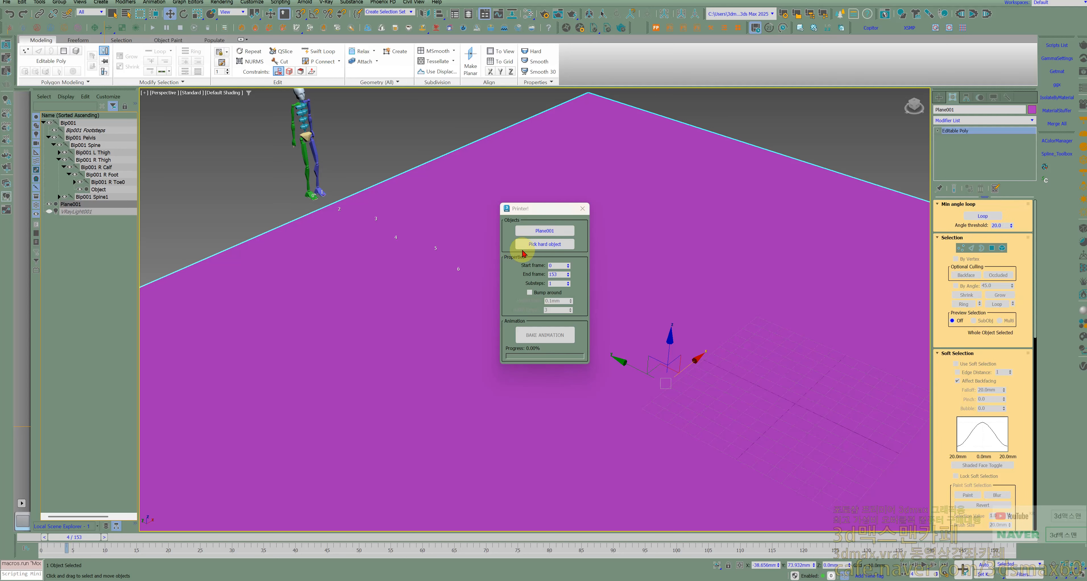
scroll(306, 198, up, 5)
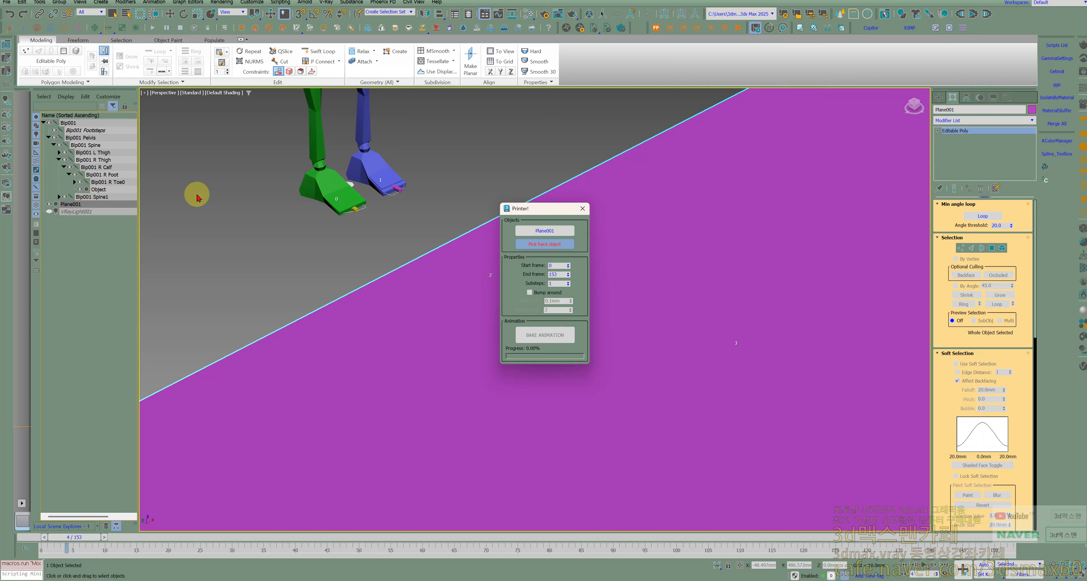
click(310, 181)
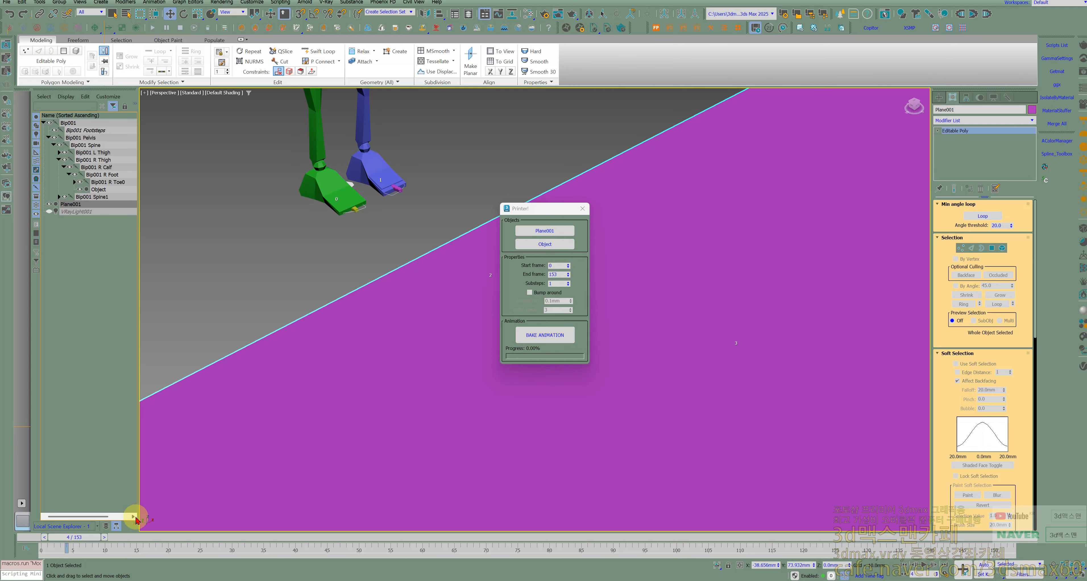
click(545, 336)
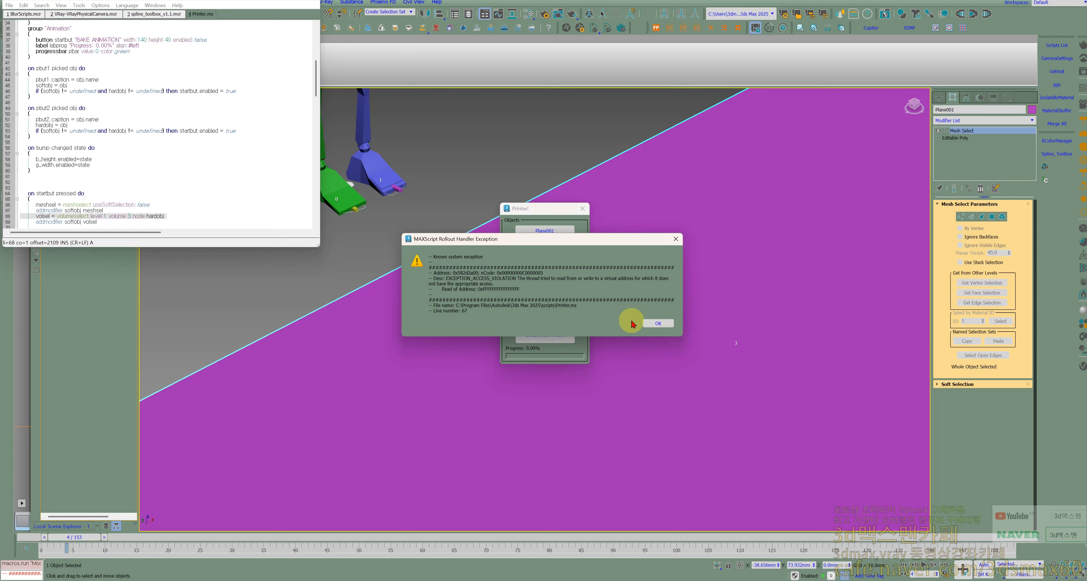
click(657, 322)
click(582, 208)
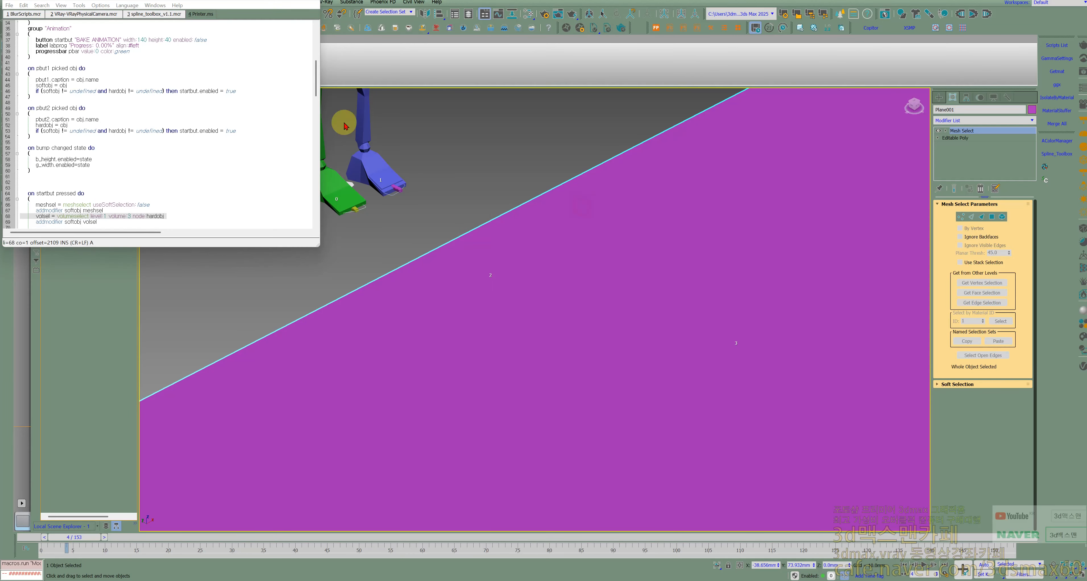
click(306, 1)
Step: Restore the scene to its state before the bake attempt
scroll(395, 238, down, 6)
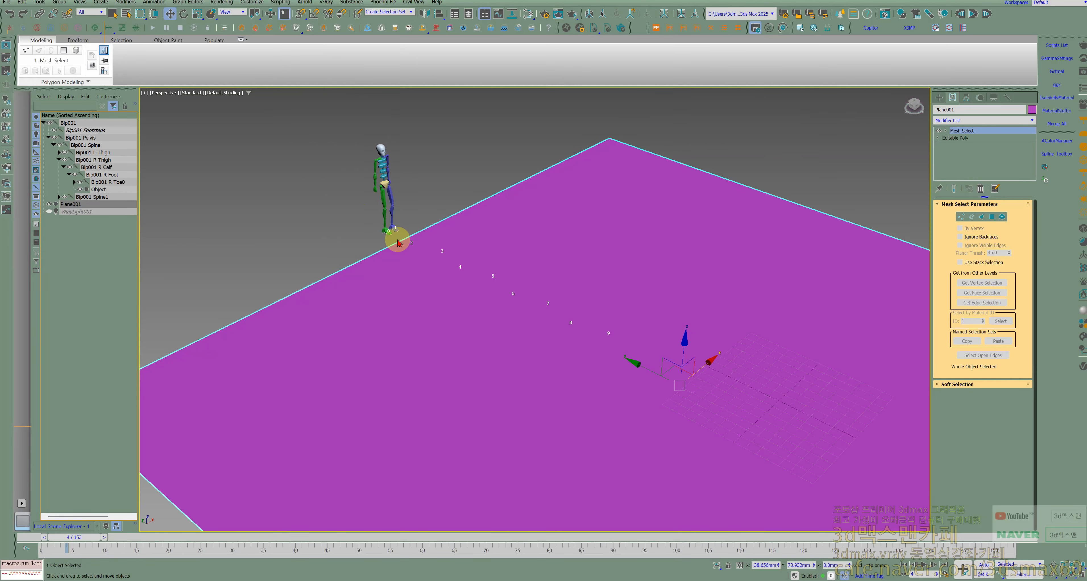
middle_drag(478, 225, 356, 226)
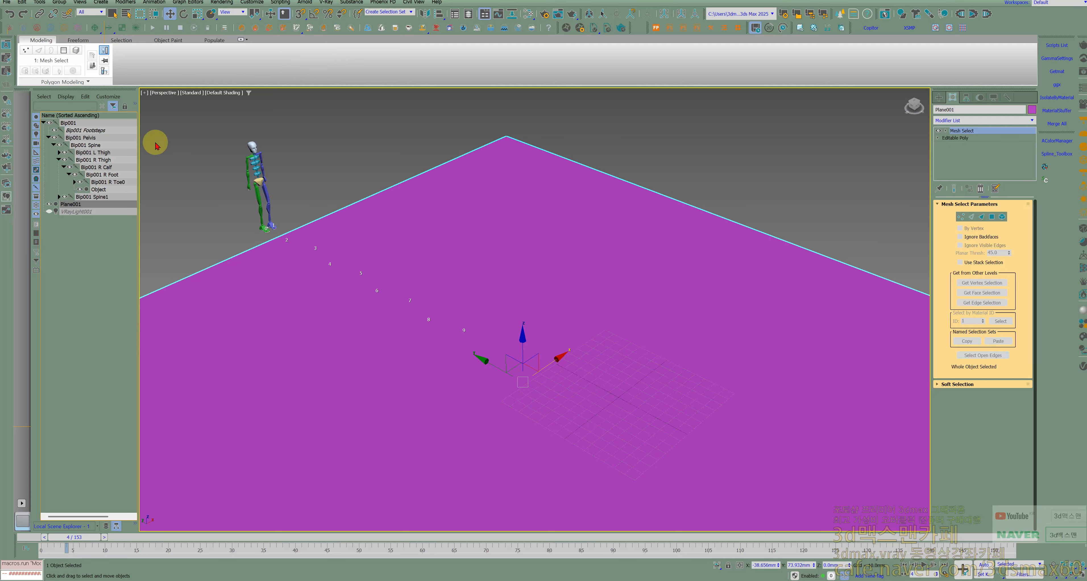
click(22, 2)
click(25, 29)
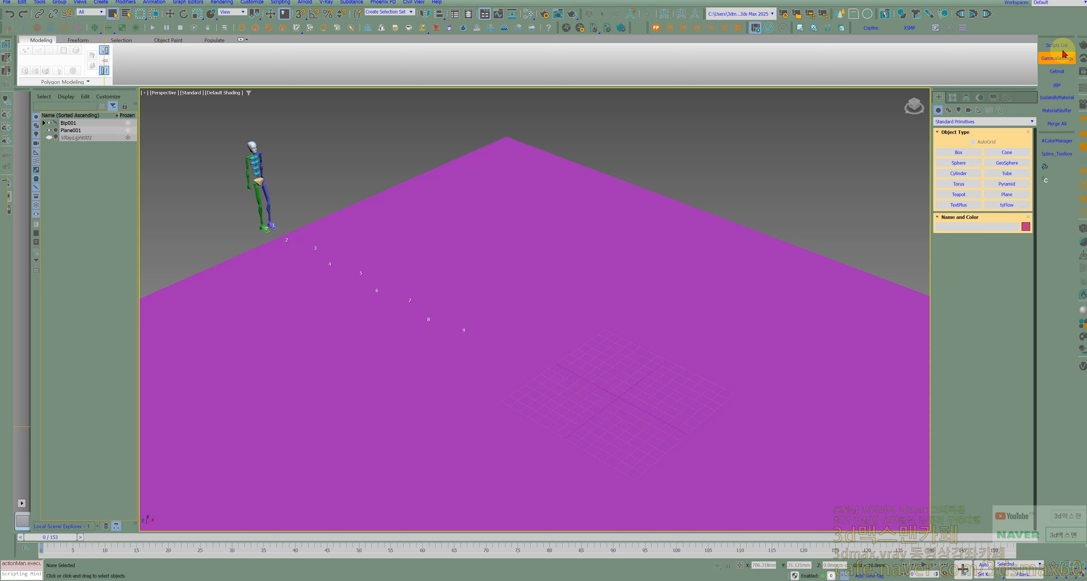
Step: Run the Printer.ms script again from the scripts list and select the purple plane as an Editable Poly
click(1057, 45)
click(779, 287)
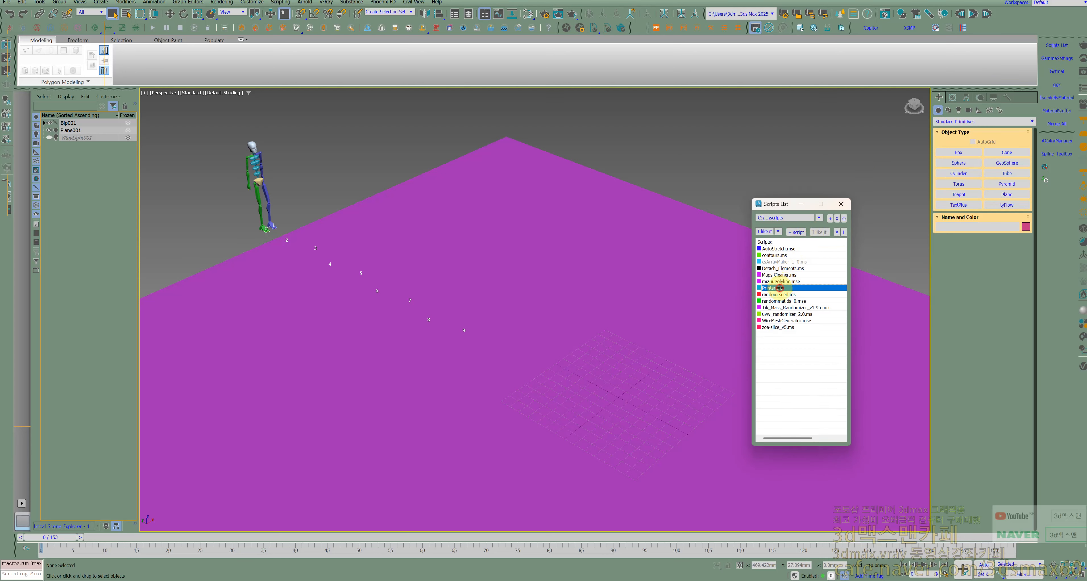
double_click(779, 288)
click(542, 232)
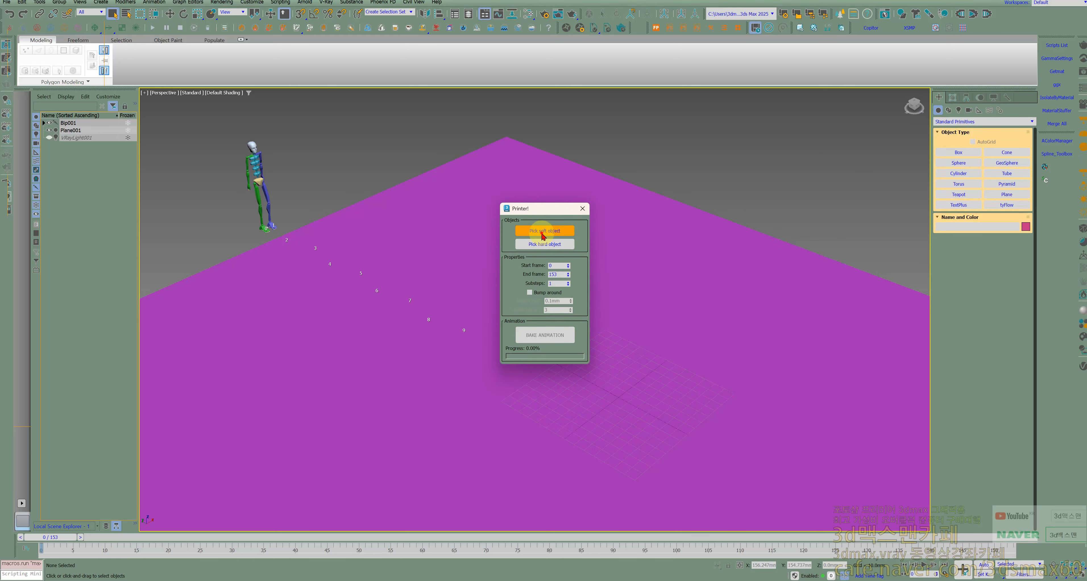
right_click(469, 224)
click(642, 209)
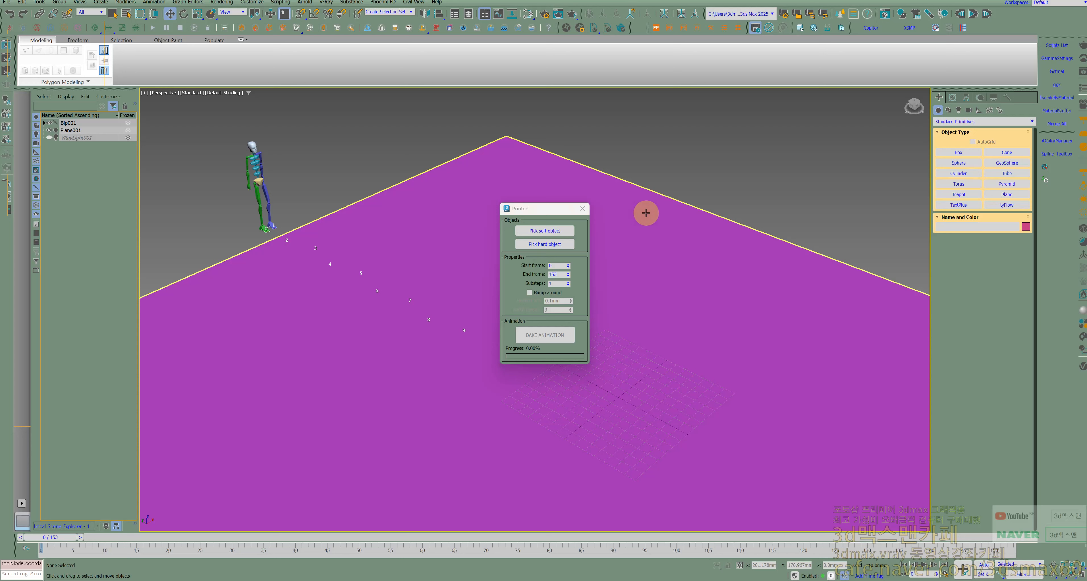
right_click(647, 213)
click(653, 221)
click(951, 98)
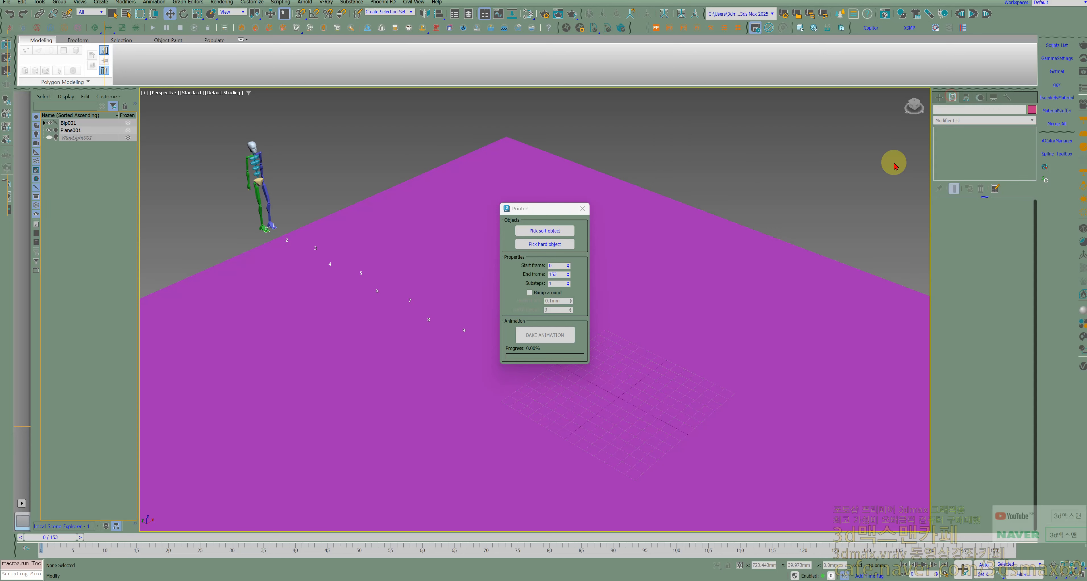
click(787, 253)
key(alt+e)
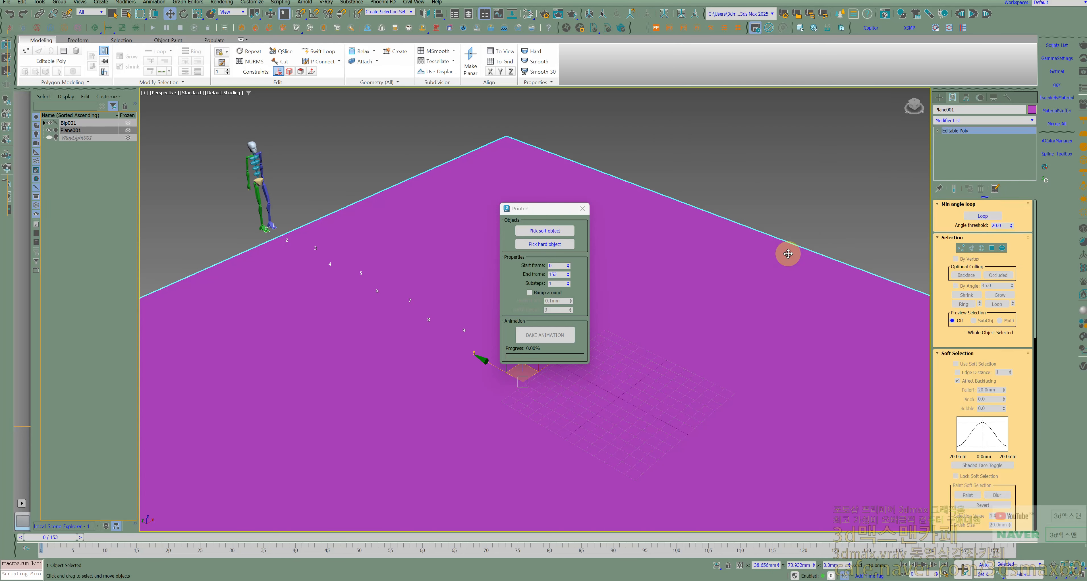
Step: Pick Plane001 as the soft object and the green right foot mesh as the hard object, and bake the animation
click(557, 229)
click(641, 241)
click(556, 244)
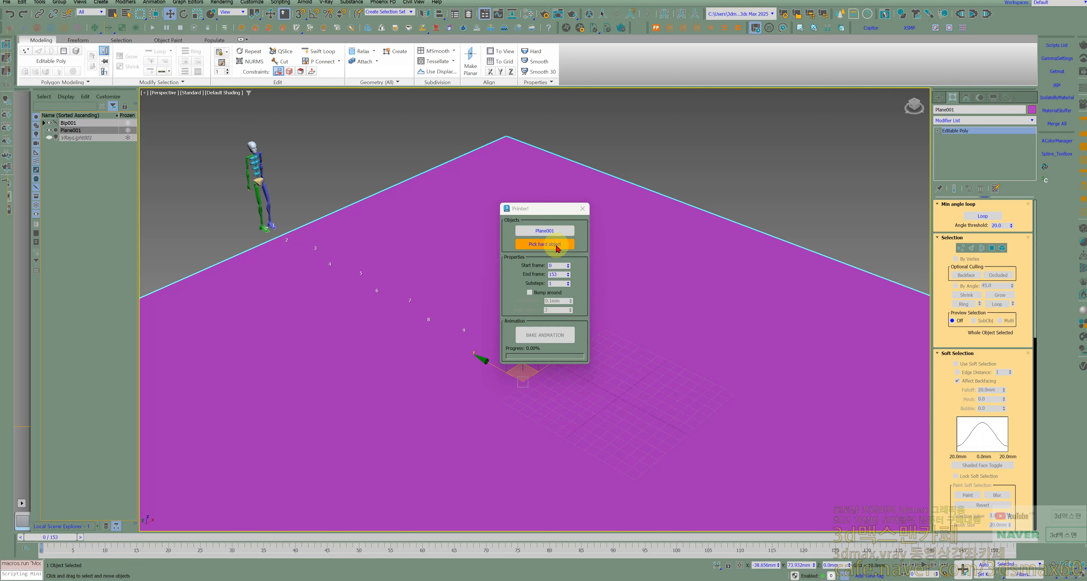
scroll(242, 226, up, 6)
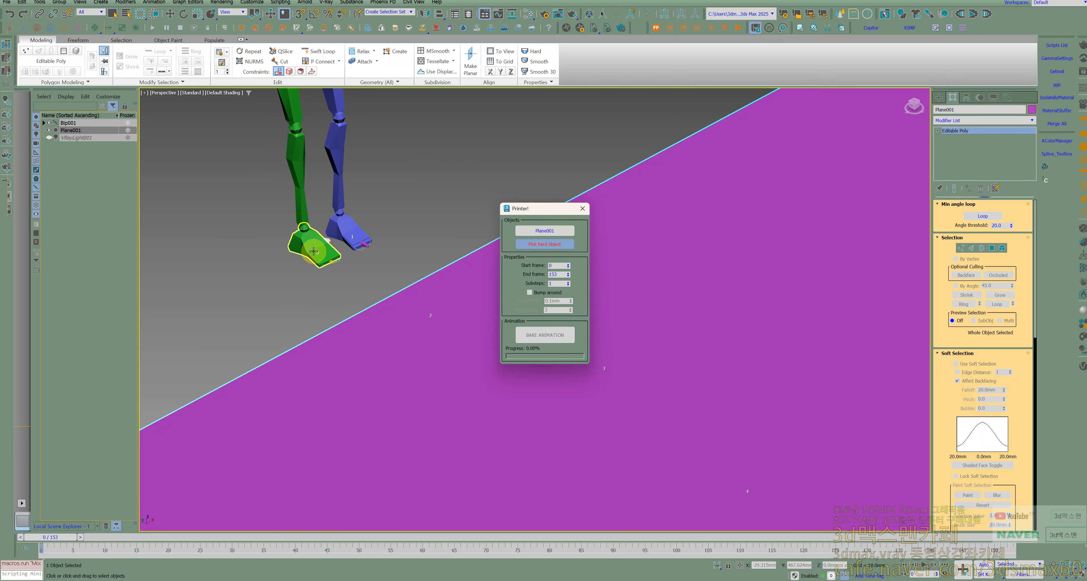
click(303, 253)
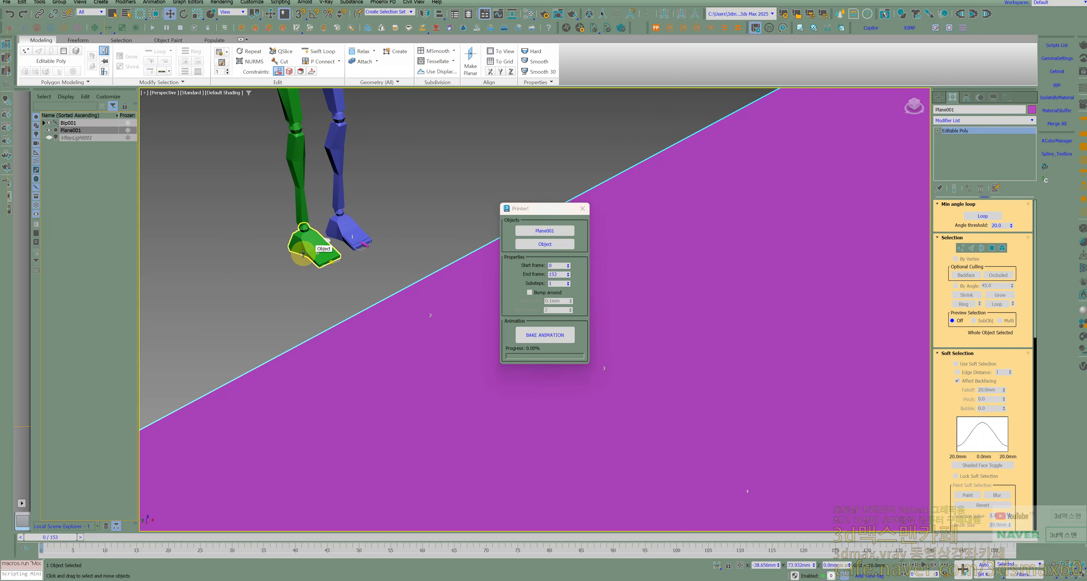
click(535, 334)
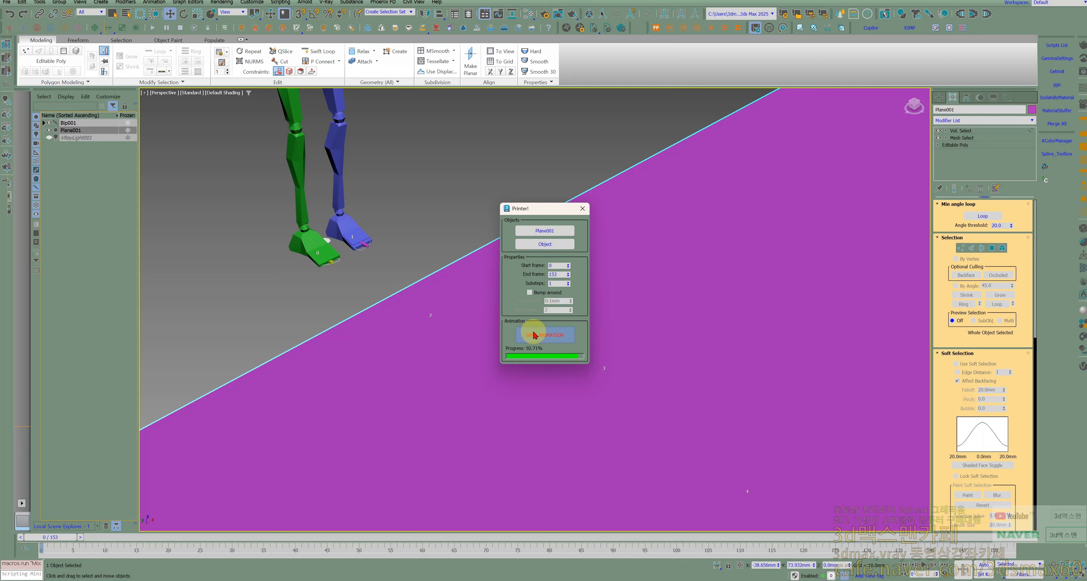
Step: Replace the hard object with the blue left foot mesh, bake its animation too and close the Printer dialog
click(544, 244)
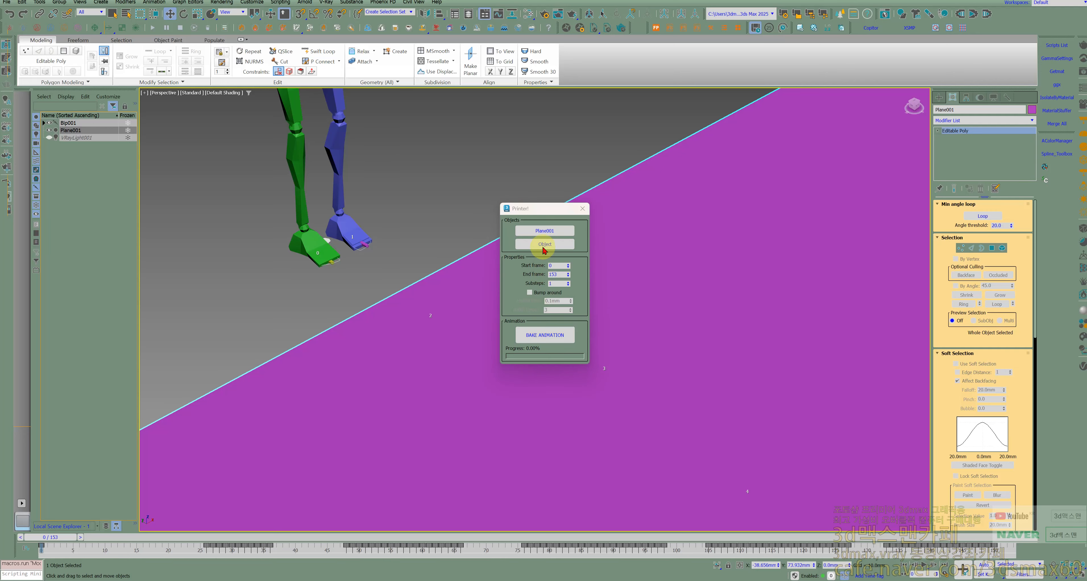
click(359, 234)
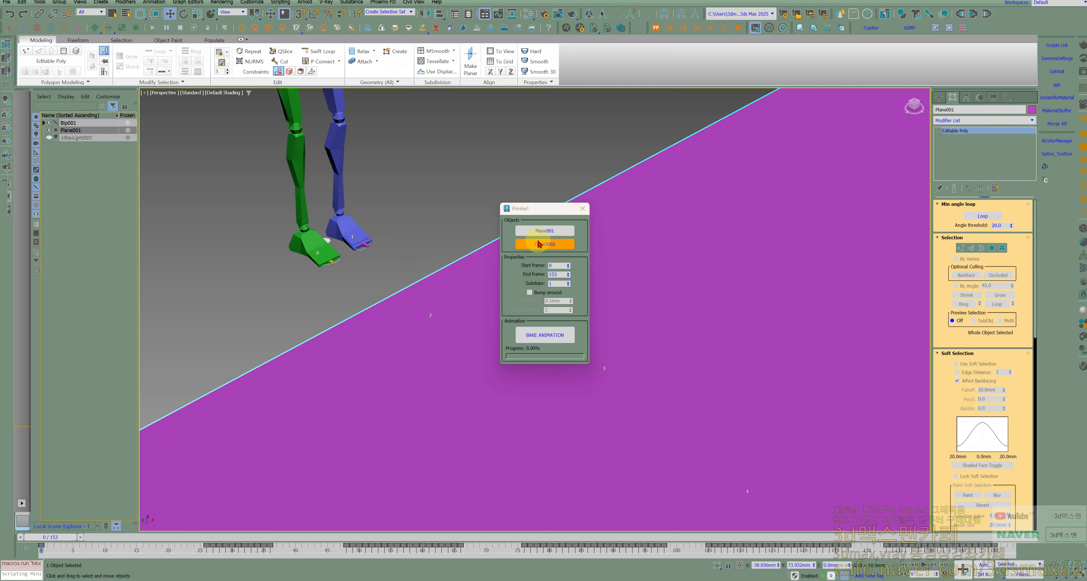
click(542, 337)
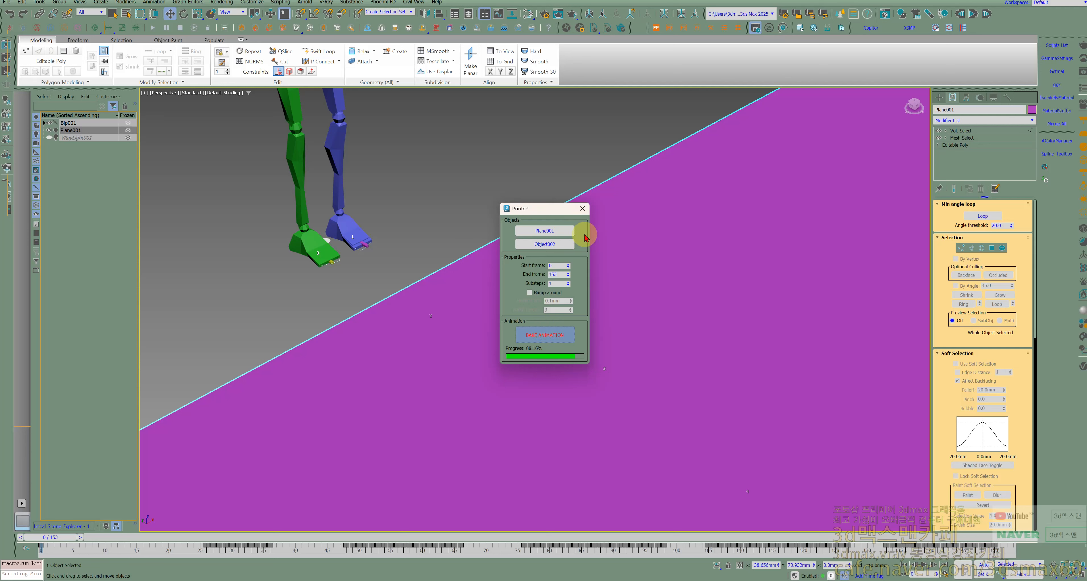
click(581, 209)
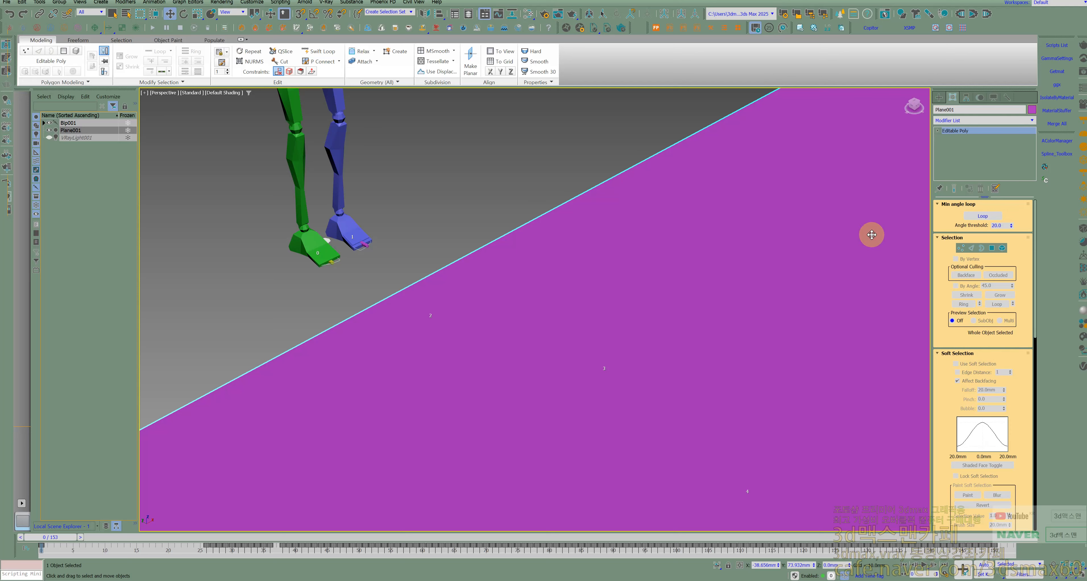
Step: Change the plane's object colour to grey using a custom colour
click(1032, 109)
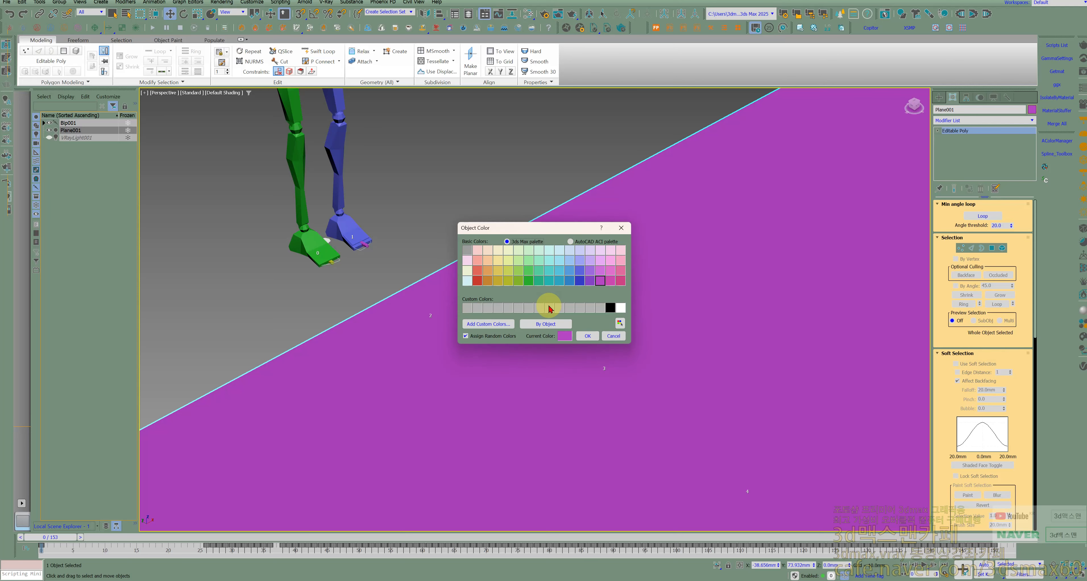
click(549, 304)
click(580, 328)
Step: Scrub the walk animation to frame 92 and display edged faces in the Perspective viewport
scroll(663, 333, down, 10)
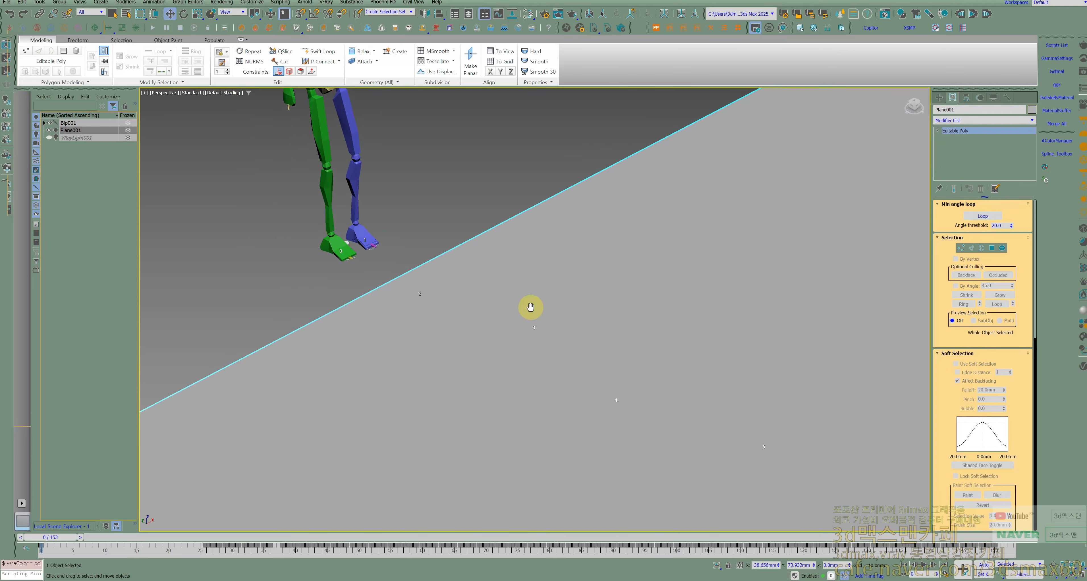
mouse_move(61, 539)
mouse_down()
mouse_move(270, 538)
mouse_move(343, 573)
mouse_move(422, 538)
mouse_move(699, 537)
mouse_move(608, 569)
mouse_up()
key(F4)
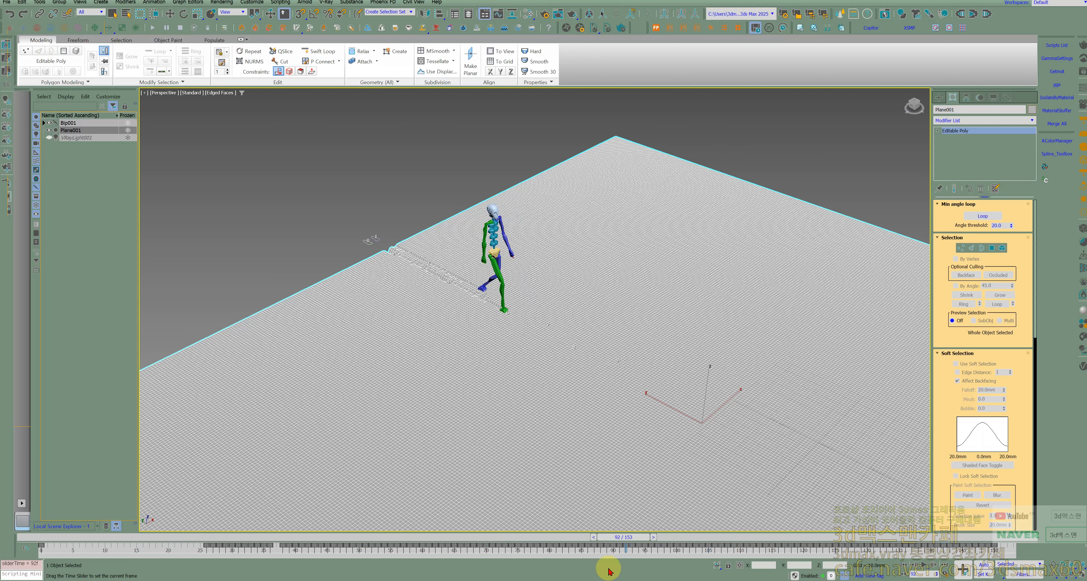
Step: Examine the footprints in the plane's mesh up close and scrub the animation back to frame 23
key(w)
scroll(480, 308, up, 5)
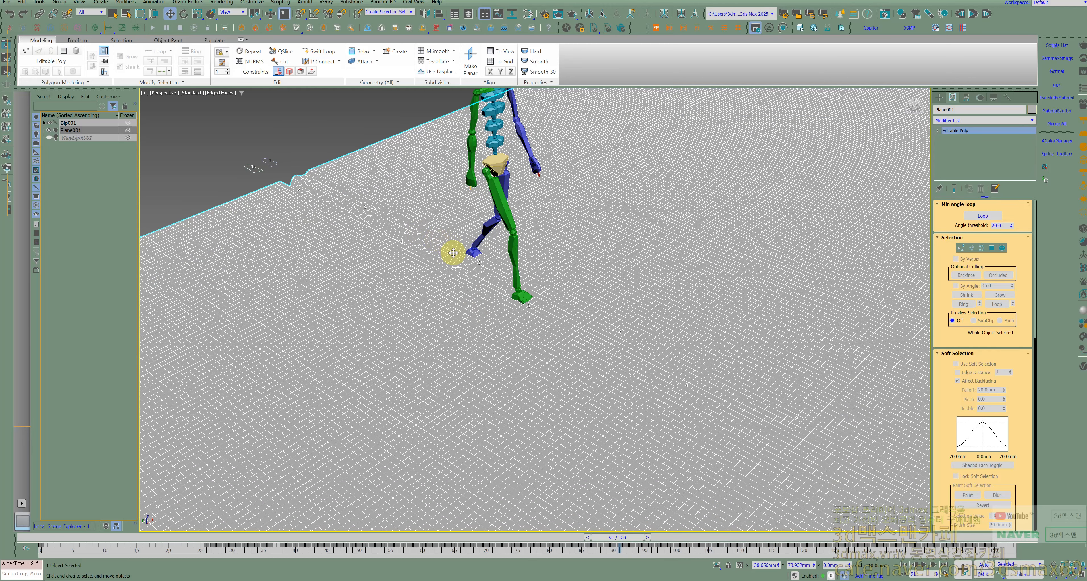
key(F4)
key(F4)
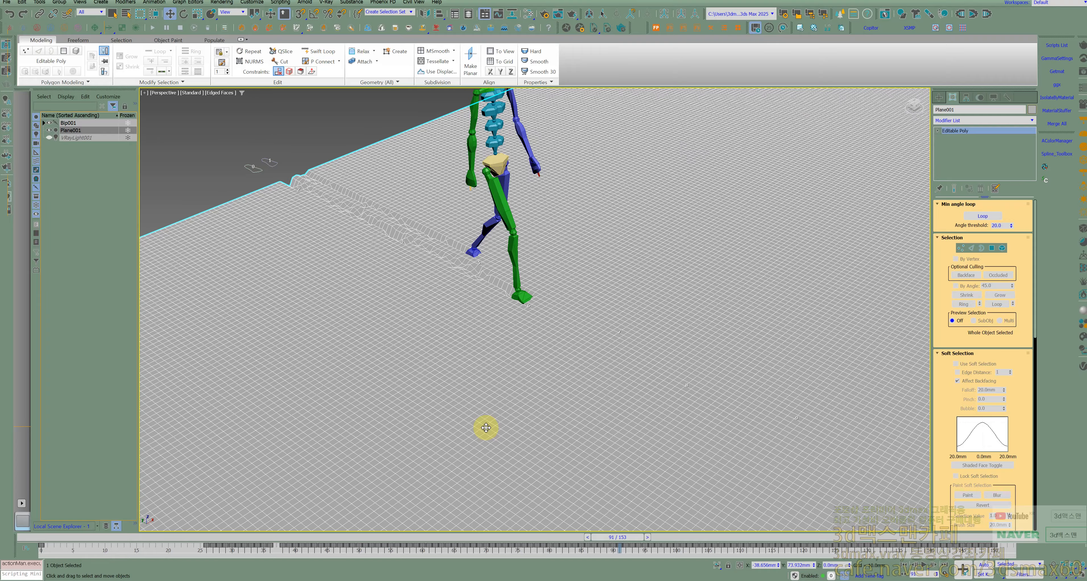
alt+middle_drag(514, 404, 526, 398)
scroll(392, 443, up, 3)
middle_drag(392, 443, 648, 313)
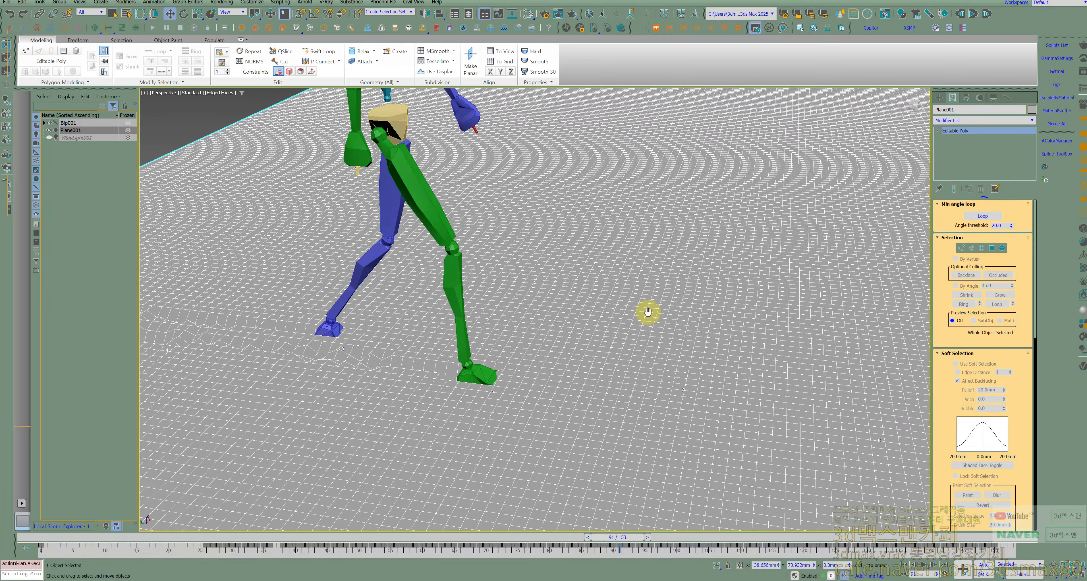
scroll(631, 337, down, 2)
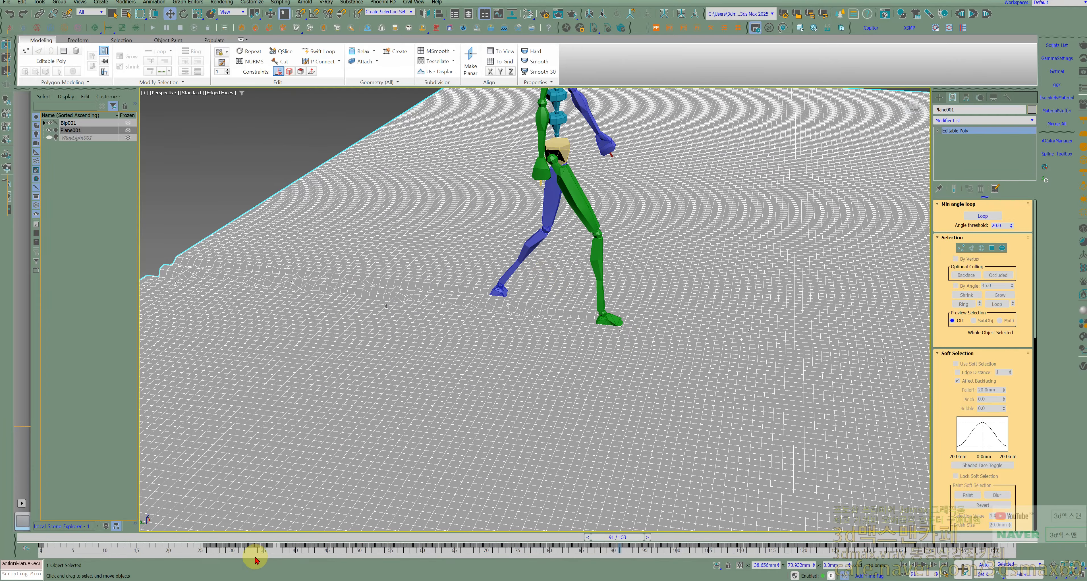
drag(620, 541, 194, 486)
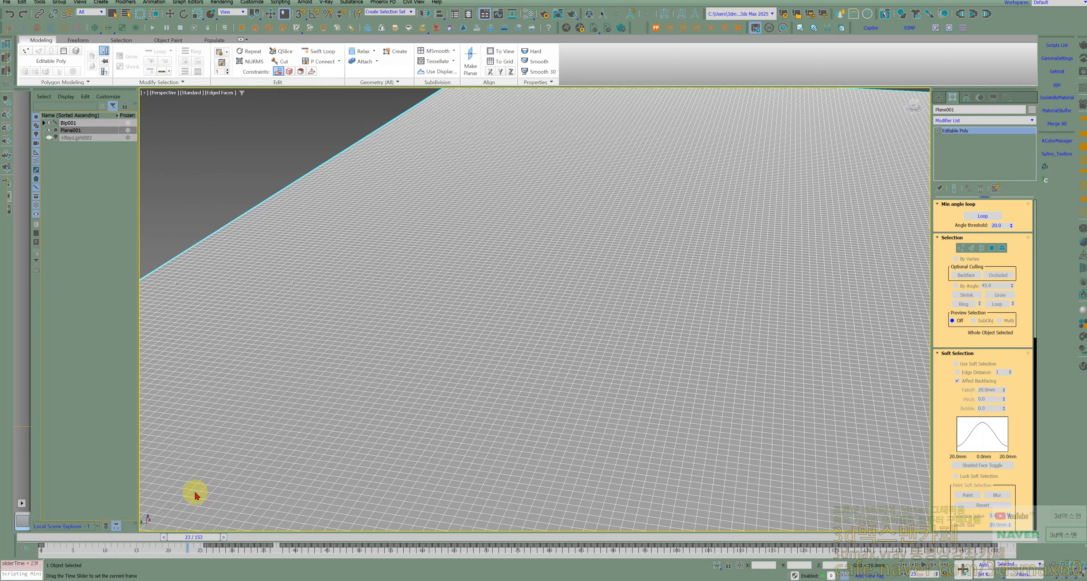
Step: Add an OpenSubdiv modifier to the plane and scrub the animation to frame 86 to inspect the smoothed footprints
scroll(485, 389, down, 4)
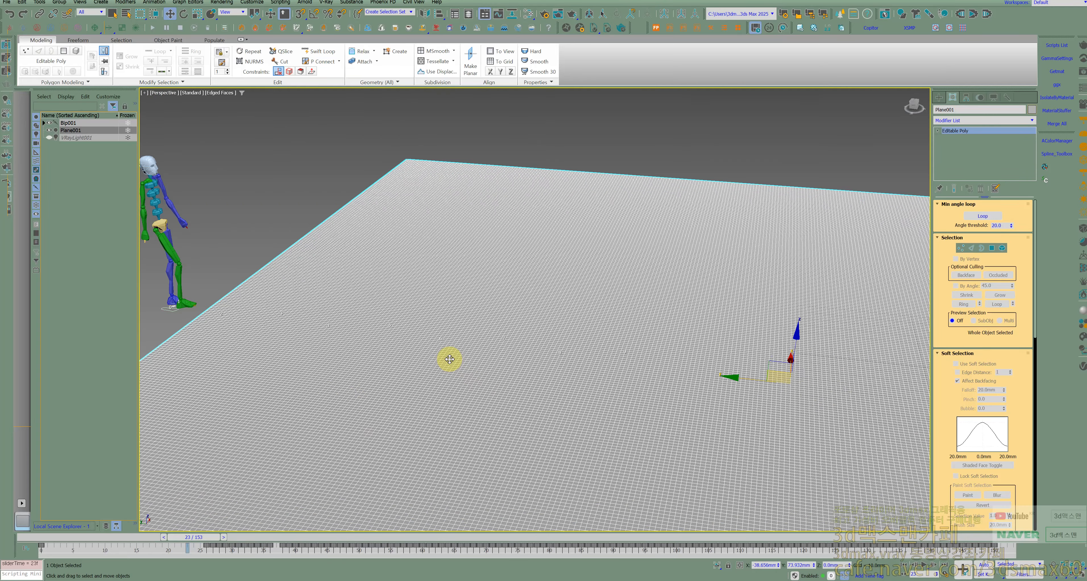
key(ctrl+q)
drag(208, 536, 590, 557)
key(w)
scroll(403, 308, up, 5)
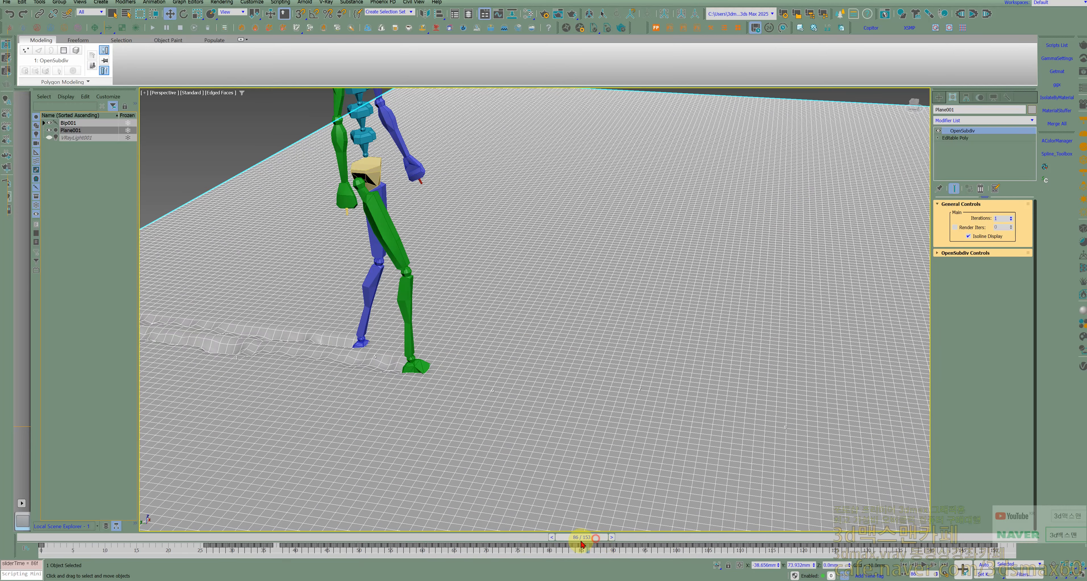
Step: Scrub the walk animation back and then forward to frame 127, and inspect the Biped's smoothed footprint trail across the plane
drag(581, 545, 234, 538)
middle_drag(327, 428, 625, 395)
drag(247, 540, 856, 538)
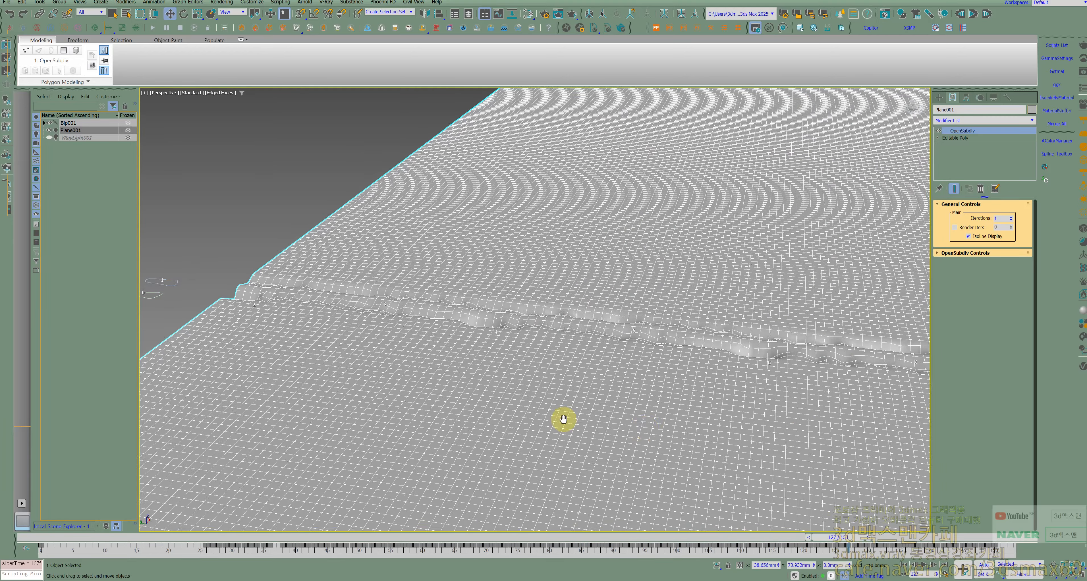
scroll(485, 444, down, 6)
key(w)
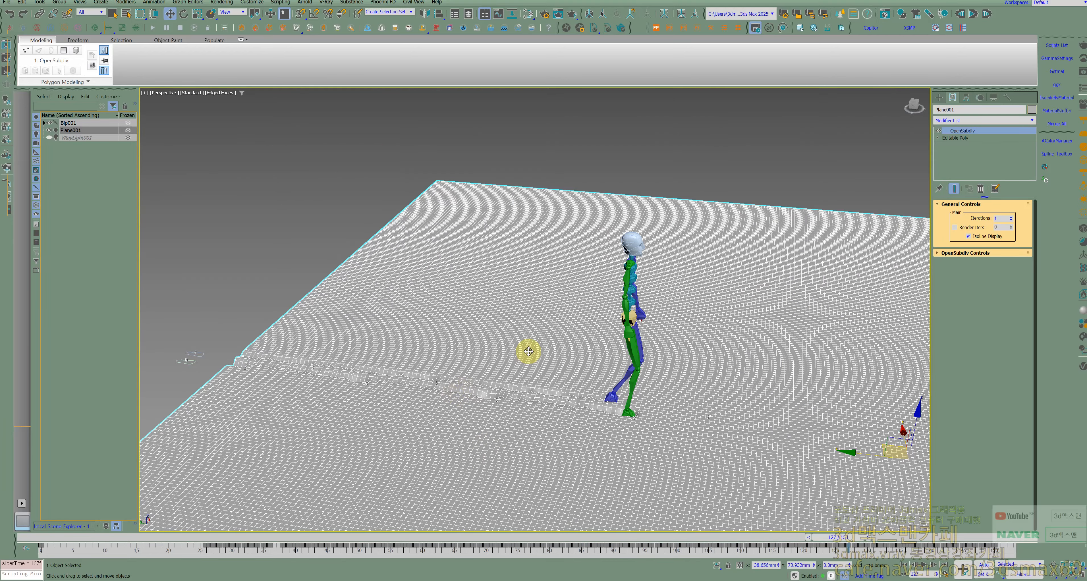
alt+middle_drag(526, 349, 416, 408)
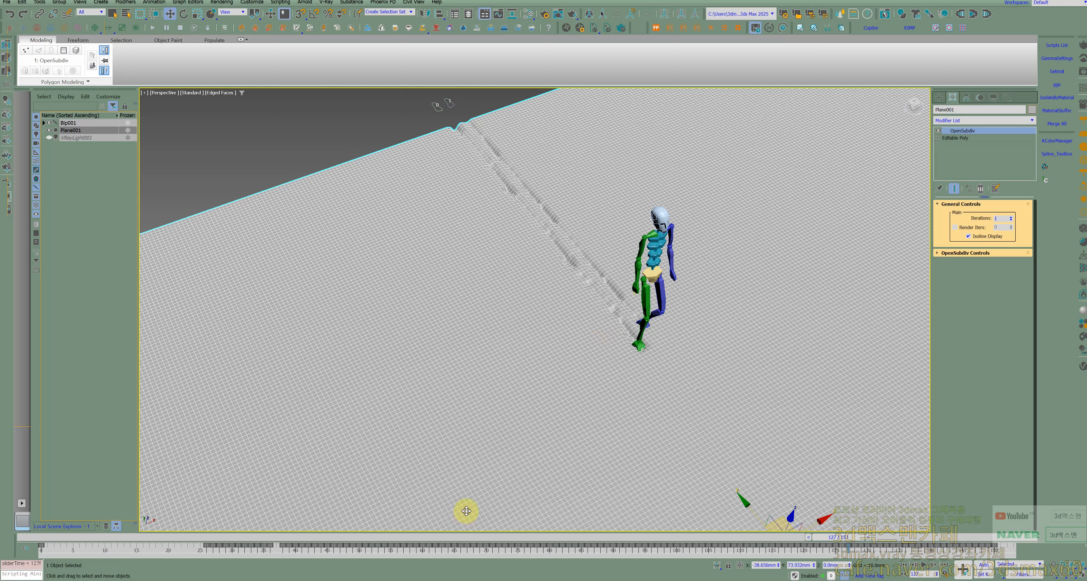
Step: Switch to Chrome, view the post about today's account profits on the cafe's 주식 수익인증 board, and return to 3ds Max
key(alt+Tab)
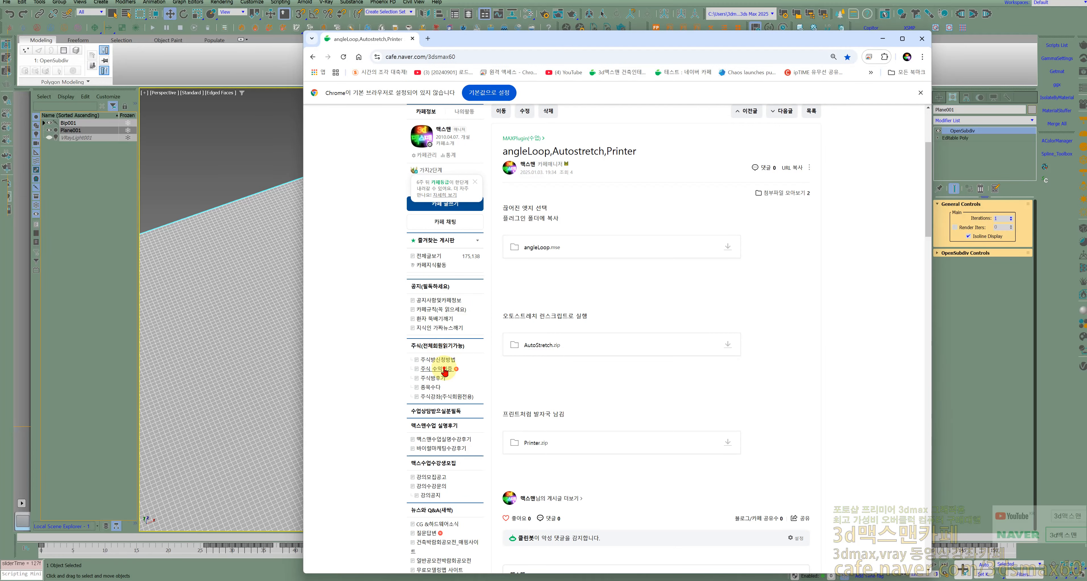
click(444, 371)
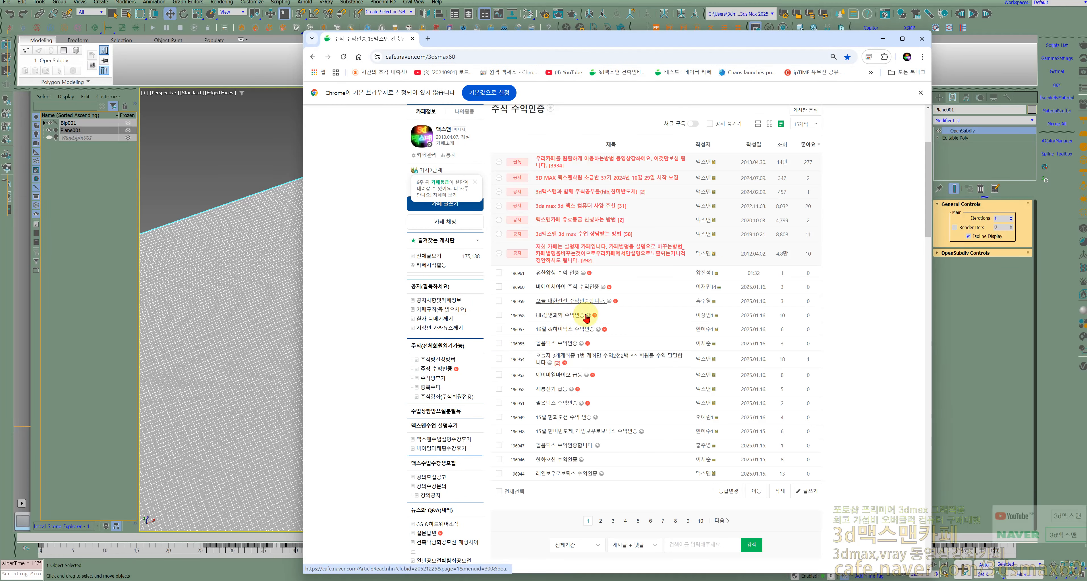
click(578, 357)
mouse_move(691, 247)
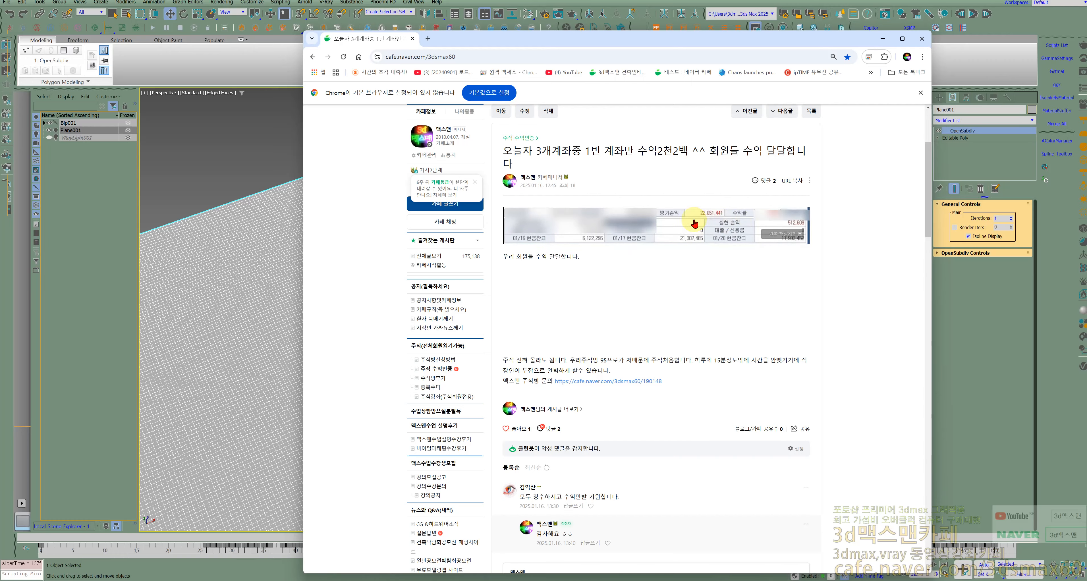
click(882, 38)
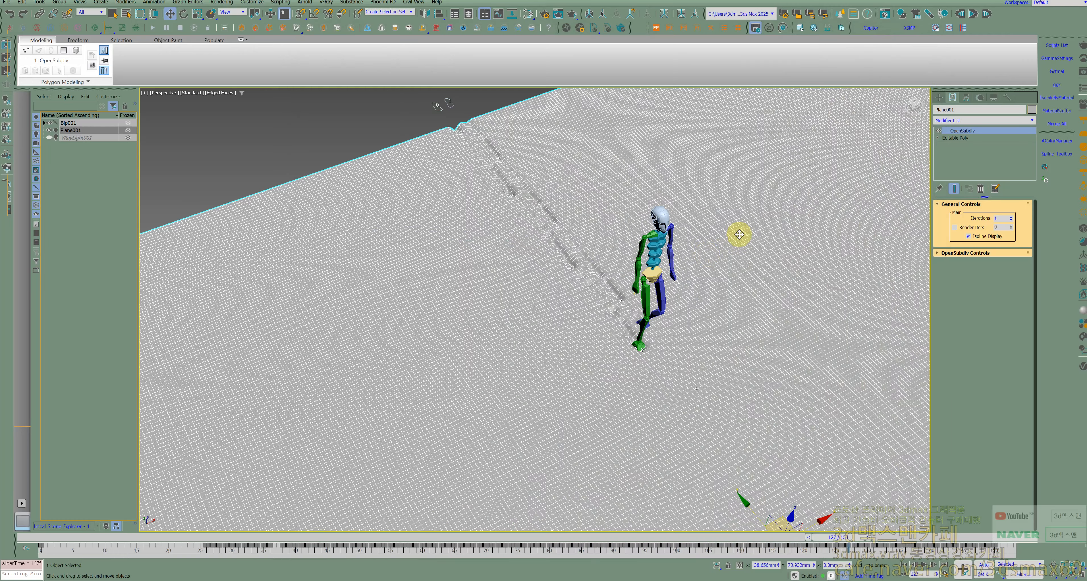
middle_drag(701, 261, 660, 277)
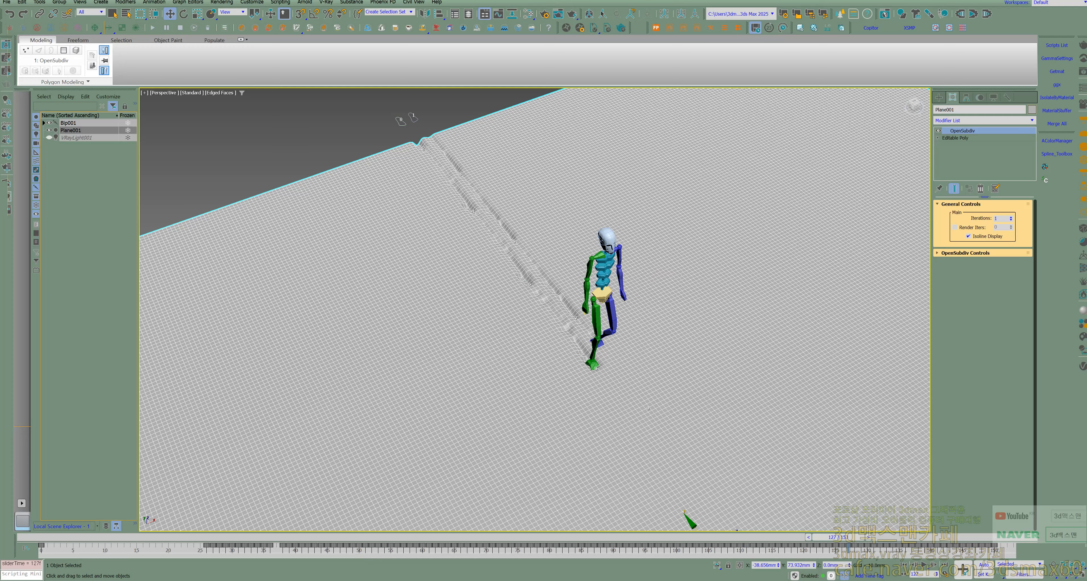
Step: Switch to Chrome, open the 3d맥스맨 cafe's home page, and look through its course banners and the 정규반 초급반 recruitment notice
key(alt+Tab)
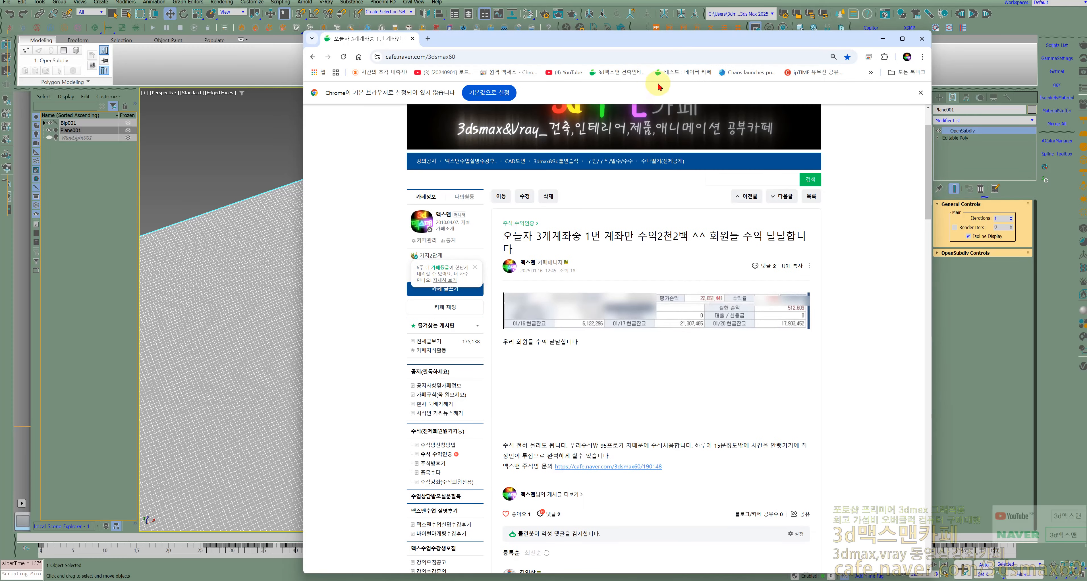
click(620, 72)
scroll(617, 270, down, 10)
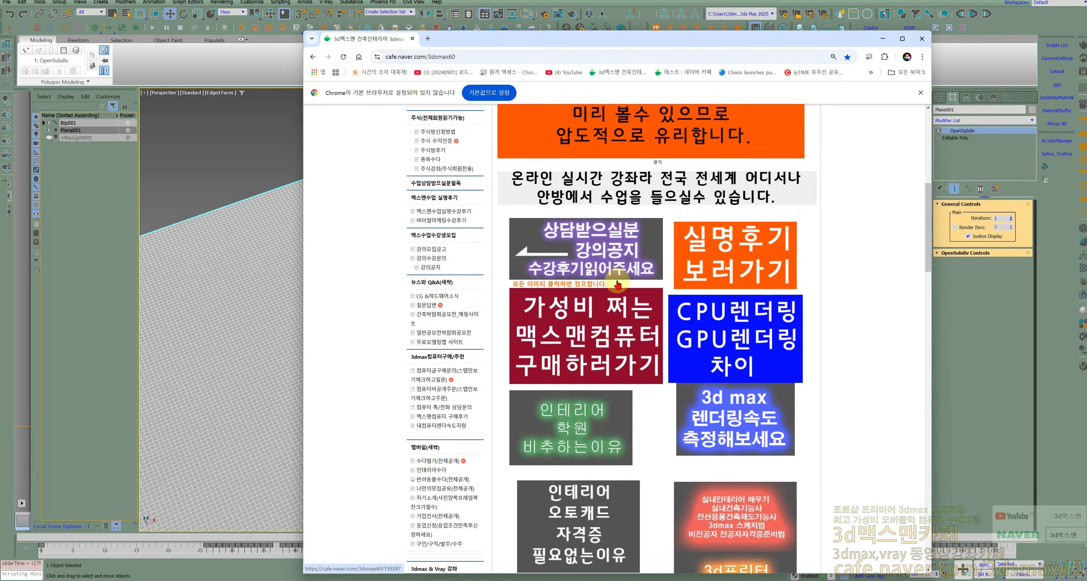
scroll(617, 284, down, 7)
scroll(446, 255, up, 7)
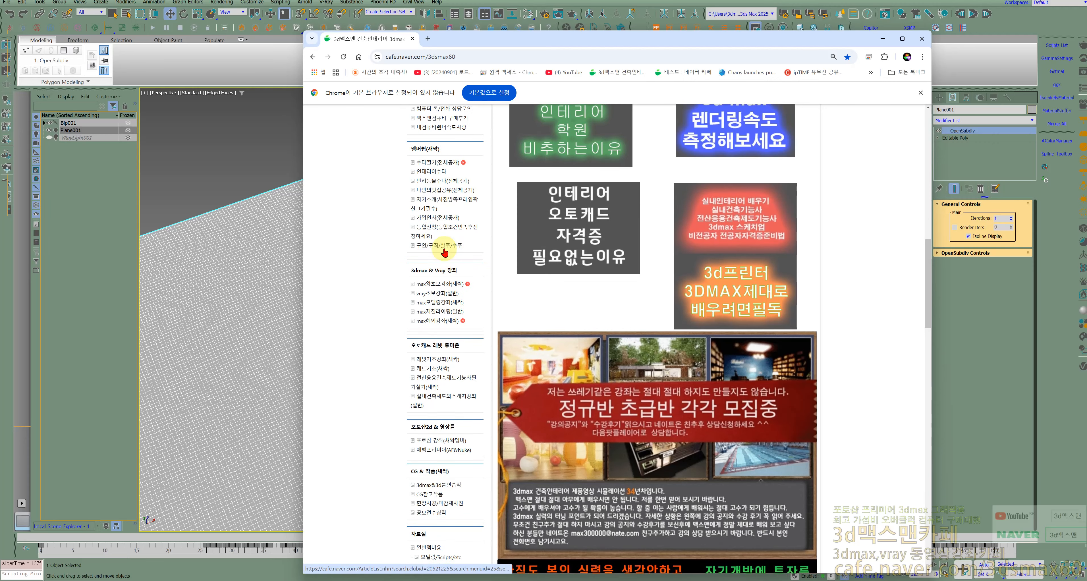
scroll(444, 252, up, 2)
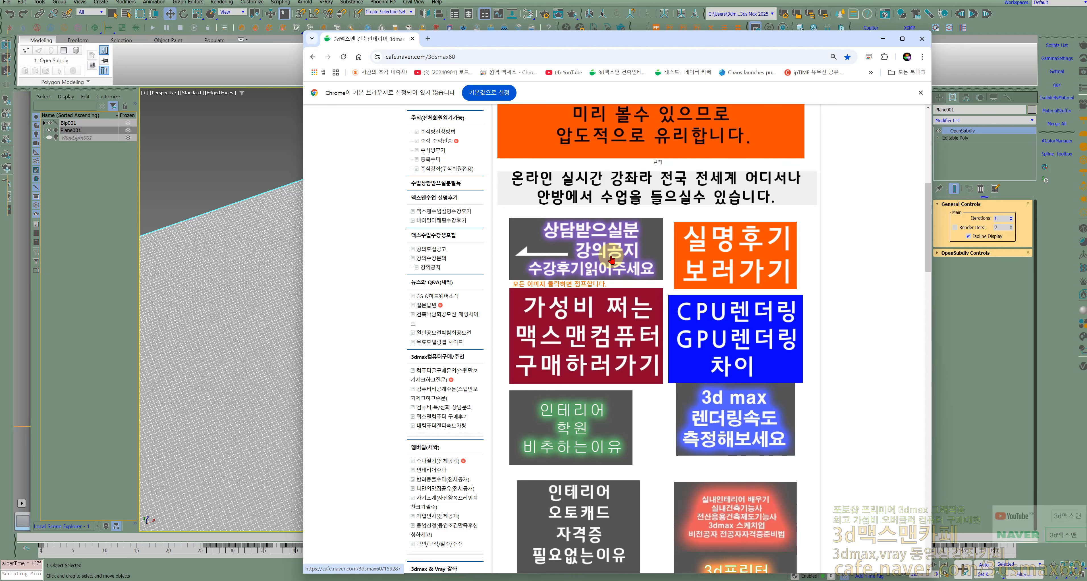
scroll(611, 258, down, 10)
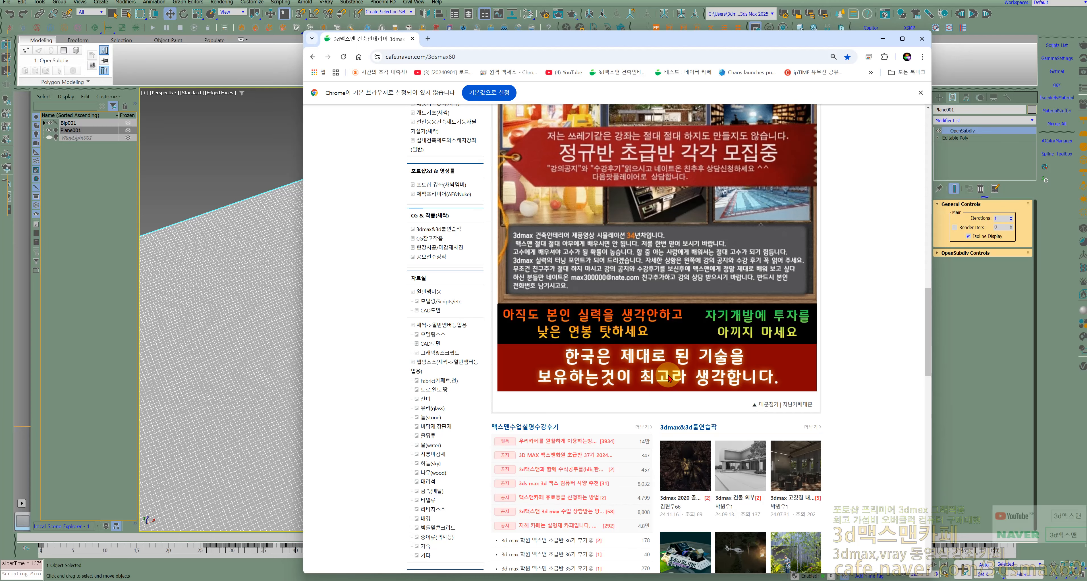
scroll(667, 375, down, 1)
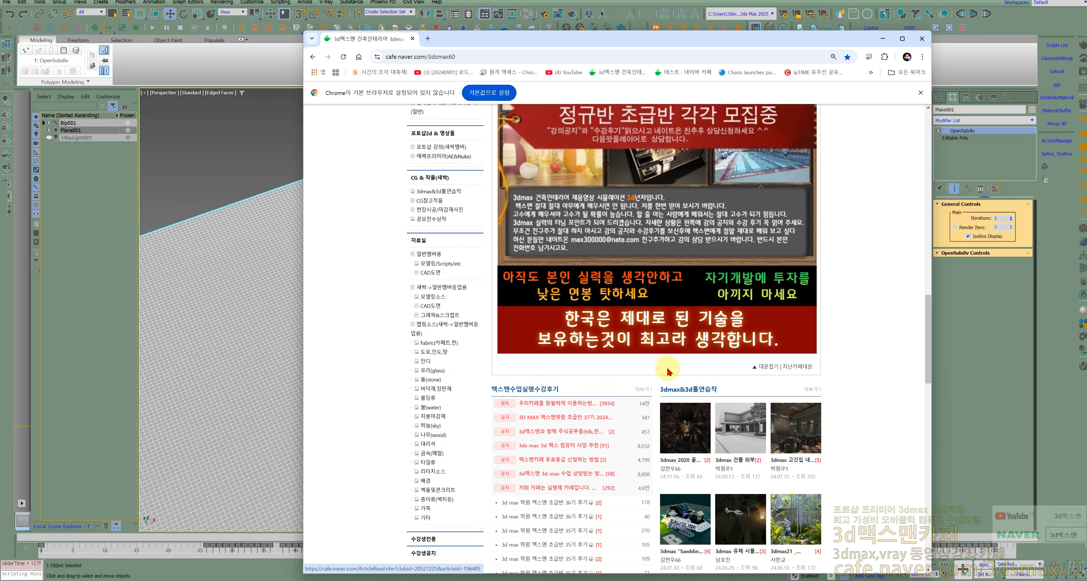
scroll(668, 371, up, 1)
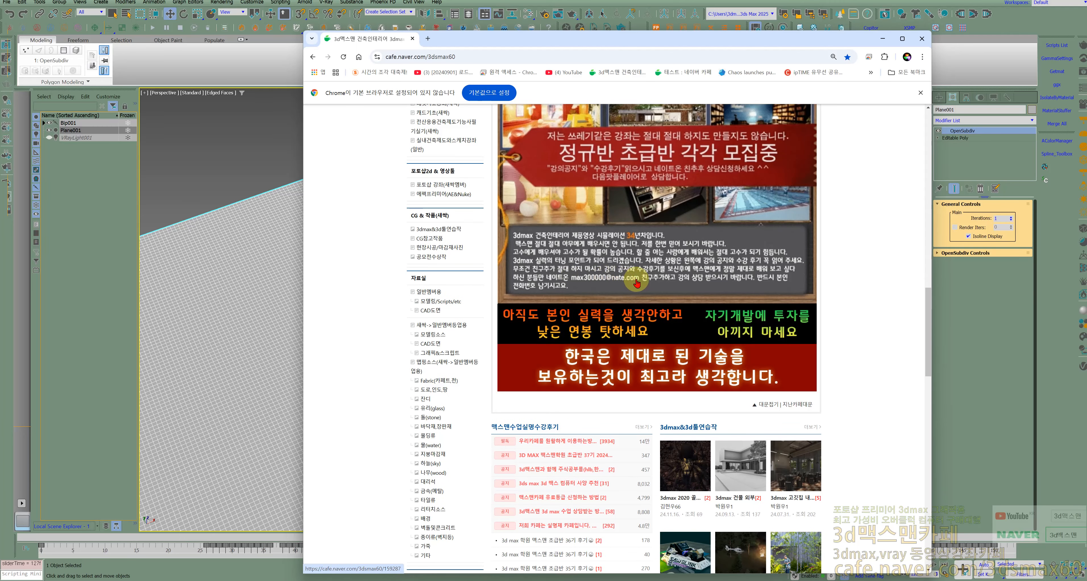